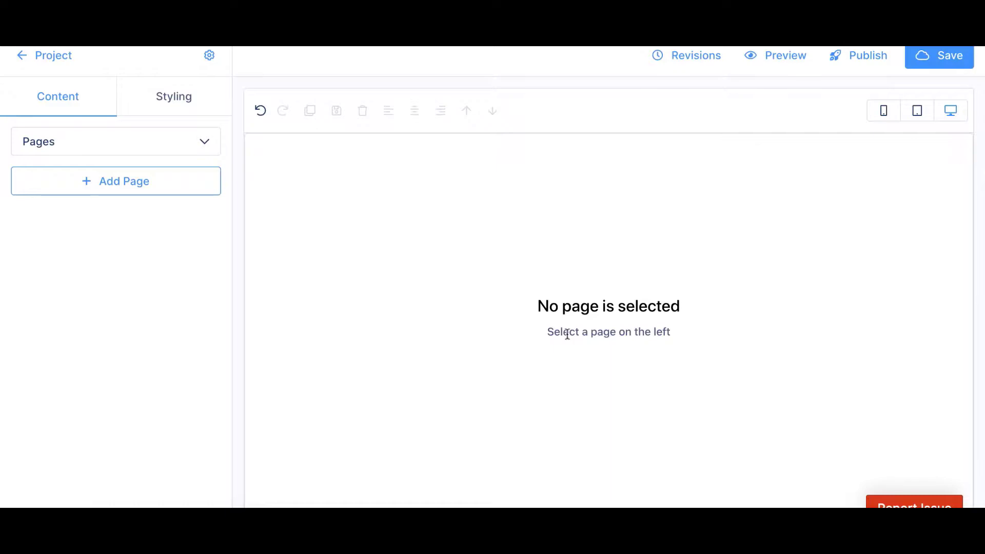
# Step: Create a new page titled "My First Page" with the slug my-first-page
pyautogui.click(162, 185)
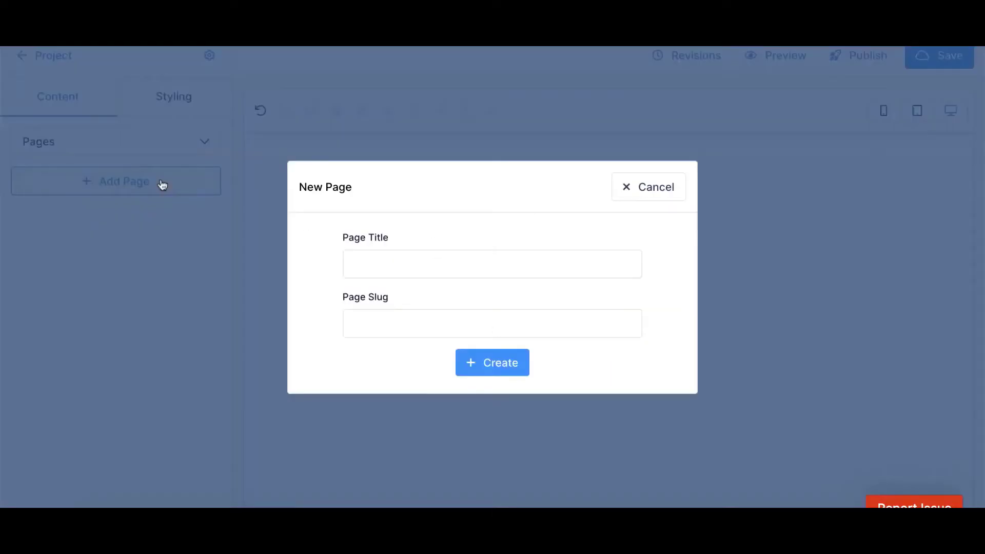
pyautogui.click(374, 254)
pyautogui.write('My First Page')
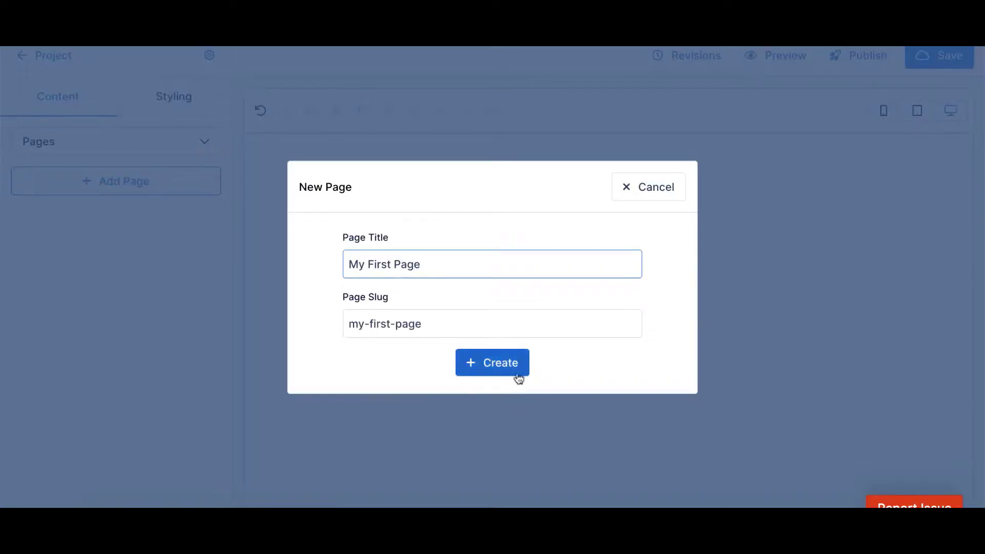
pyautogui.click(522, 380)
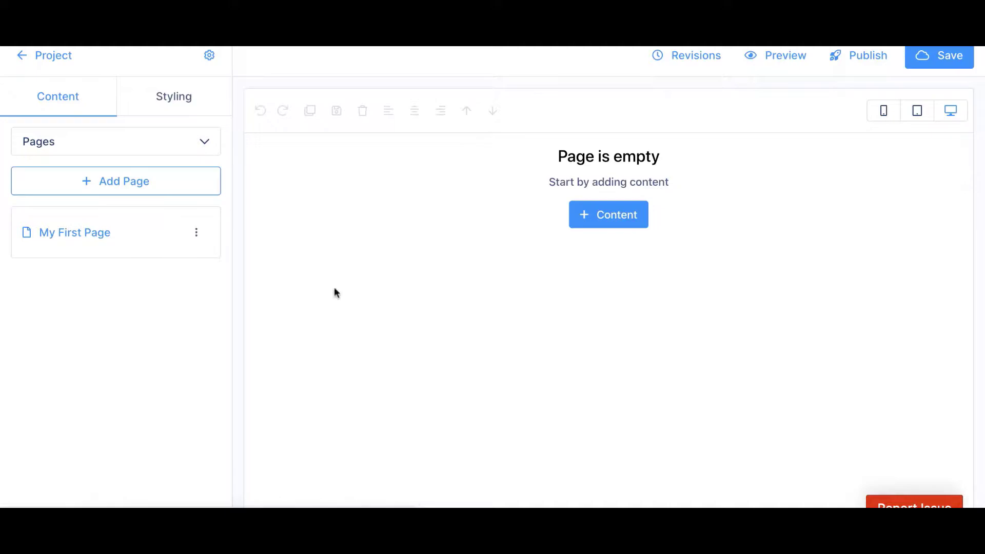
# Step: Insert the "Simple hero, rounded bottom divider" section into the empty page
pyautogui.click(603, 216)
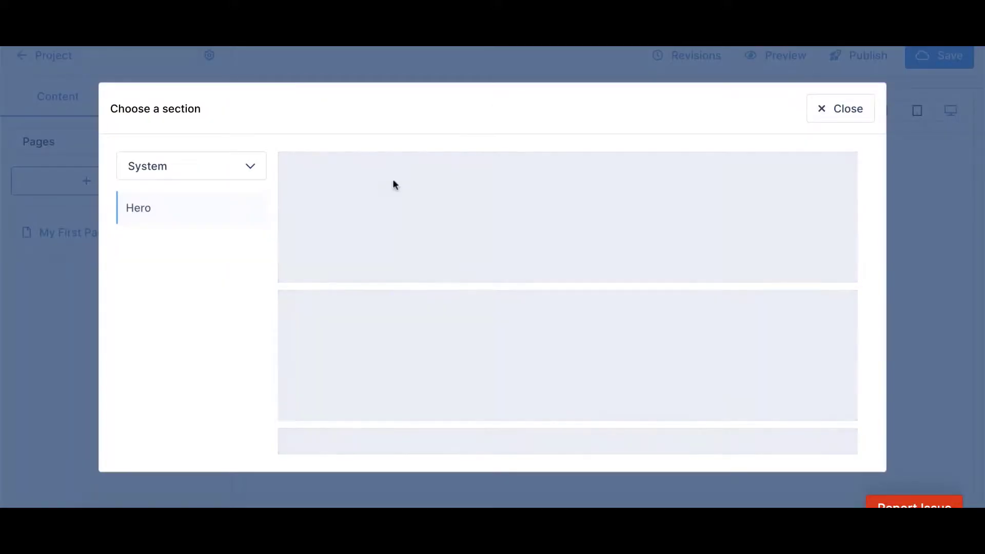
pyautogui.scroll(-3, 425, 296)
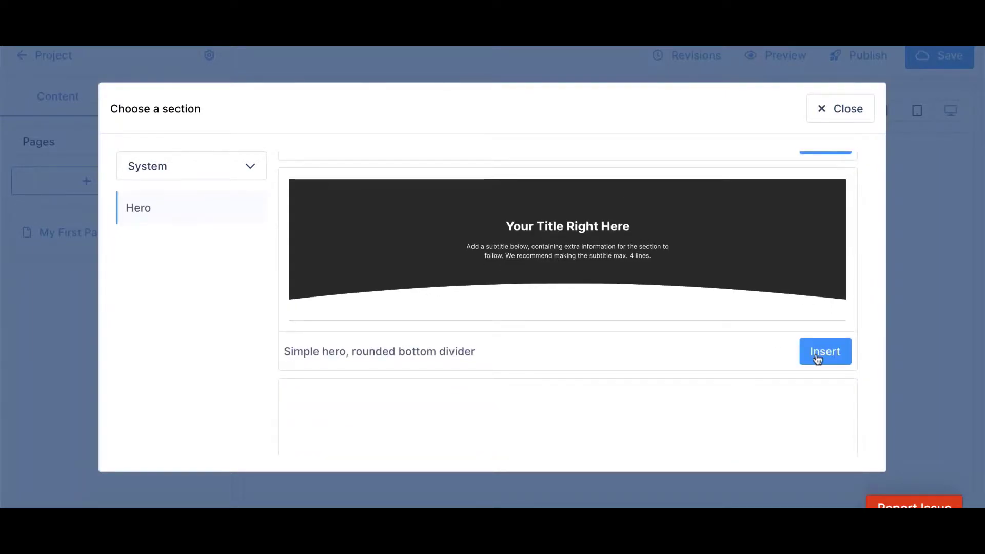
pyautogui.click(824, 351)
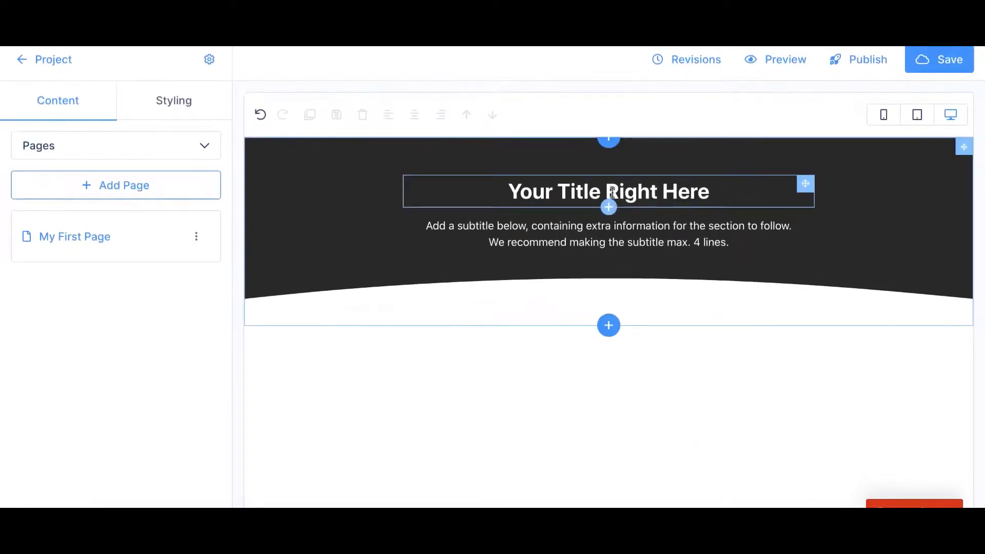
# Step: Add the testimonial section with the large round portrait photo from the Hero section library
pyautogui.click(609, 323)
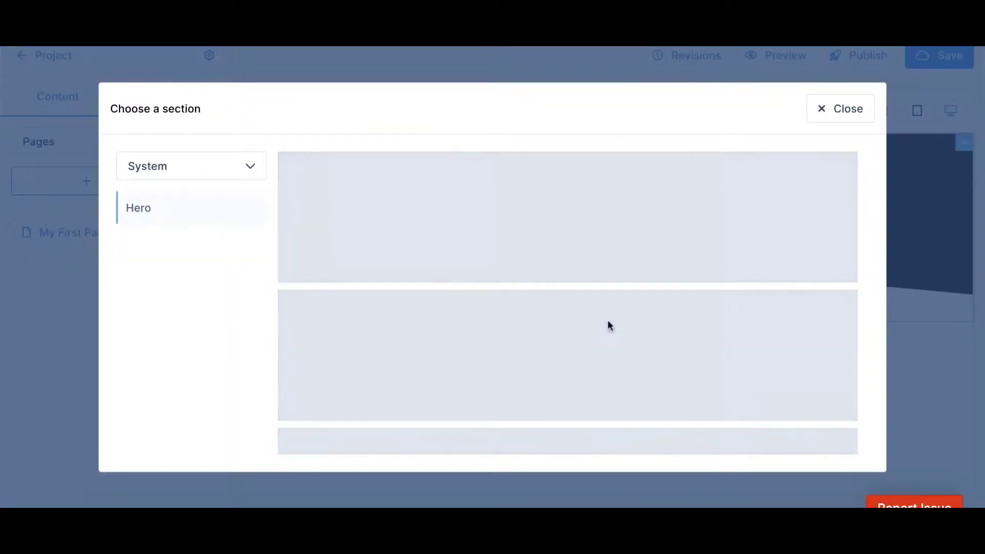
pyautogui.scroll(-12, 610, 324)
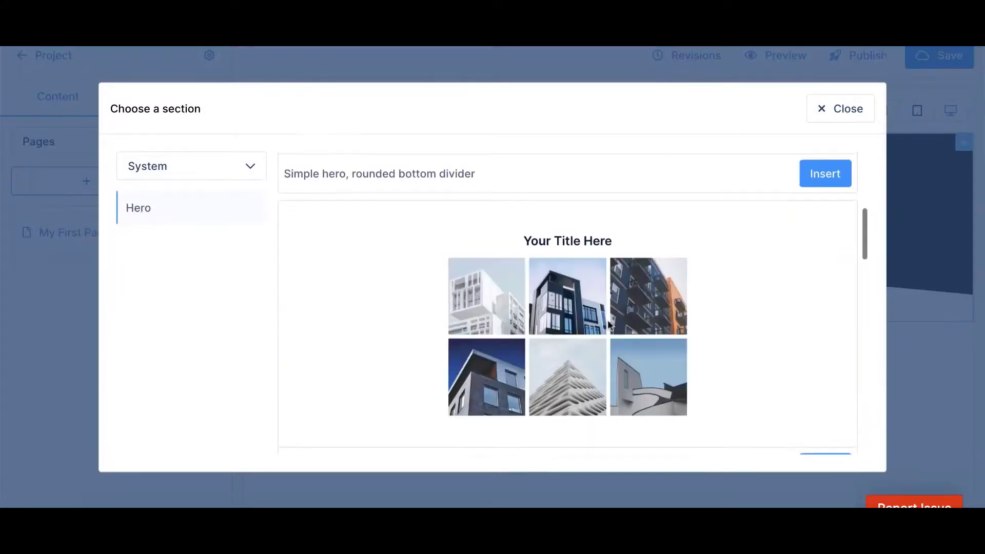
pyautogui.scroll(-10, 608, 322)
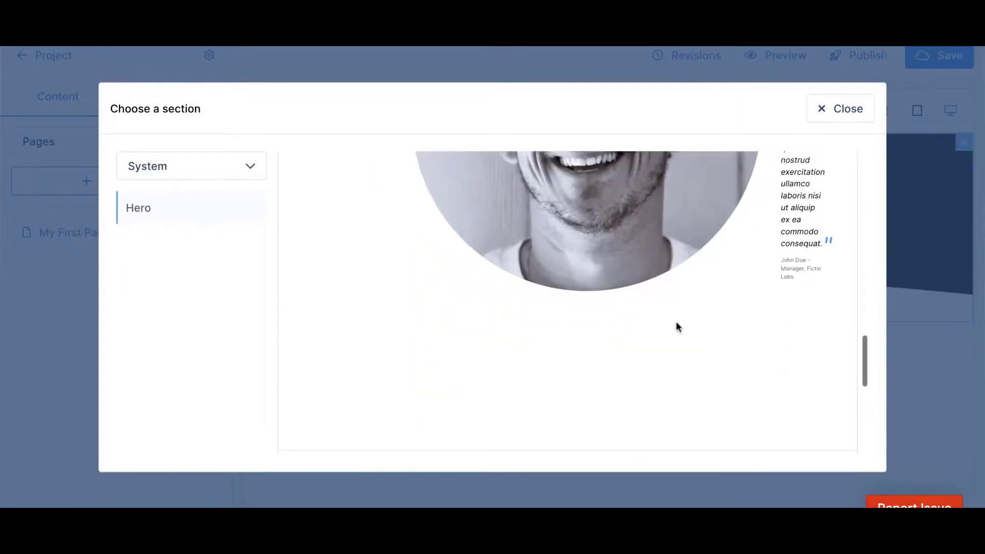
pyautogui.click(821, 342)
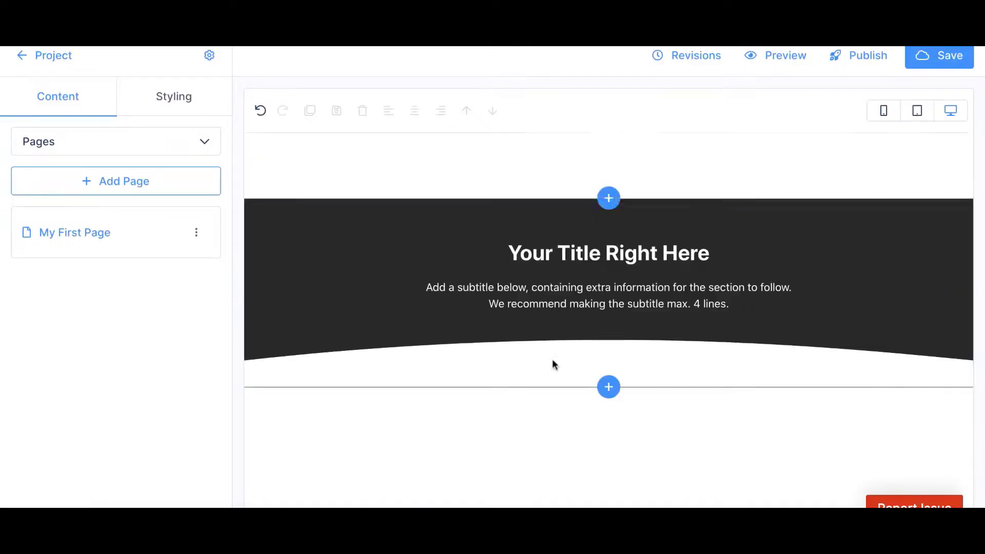
# Step: Move the testimonial section down one position so it sits below the dark hero section
pyautogui.click(297, 209)
pyautogui.click(298, 211)
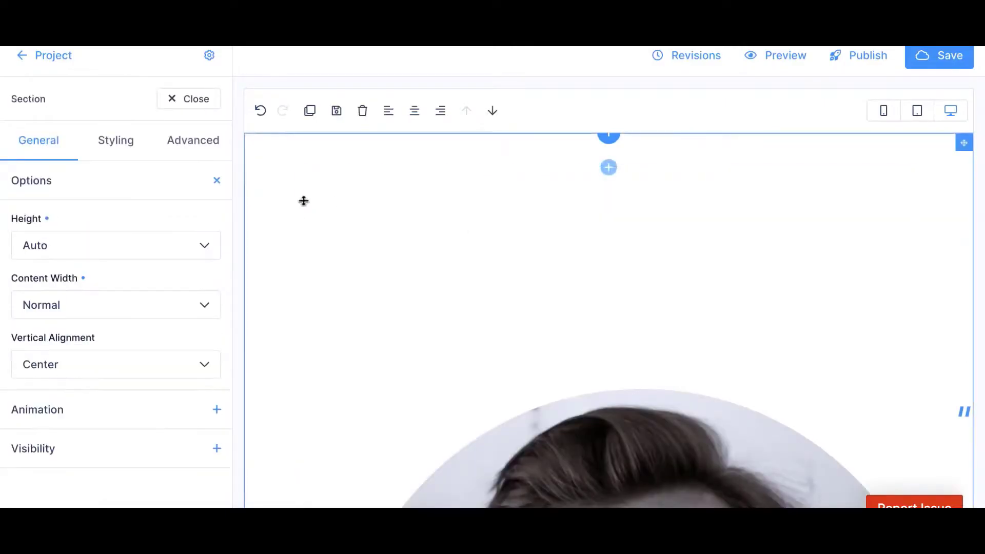
pyautogui.click(491, 111)
pyautogui.scroll(-5, 448, 288)
pyautogui.scroll(5, 448, 288)
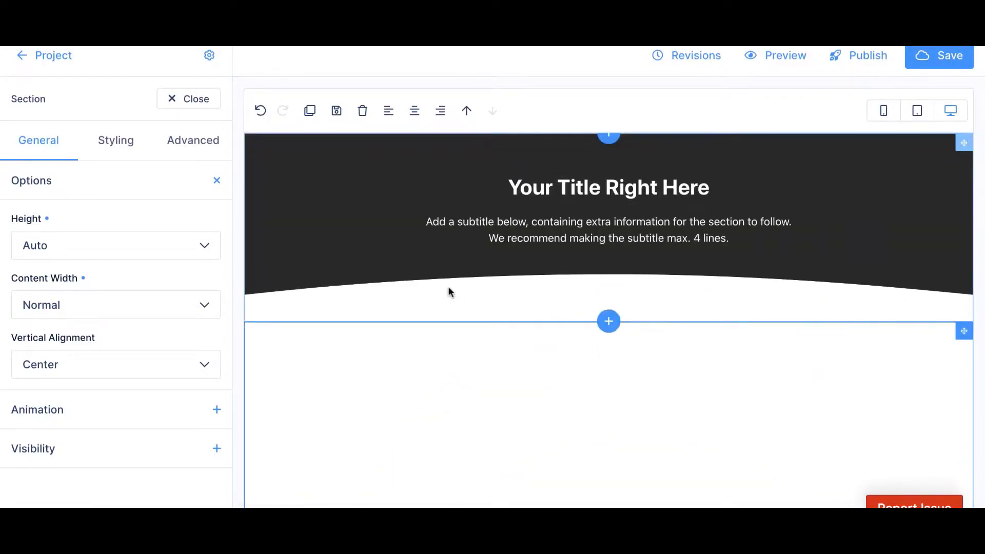
# Step: Insert a Multistep form element from the Forms category beneath the hero section's subtitle
pyautogui.scroll(-1, 448, 288)
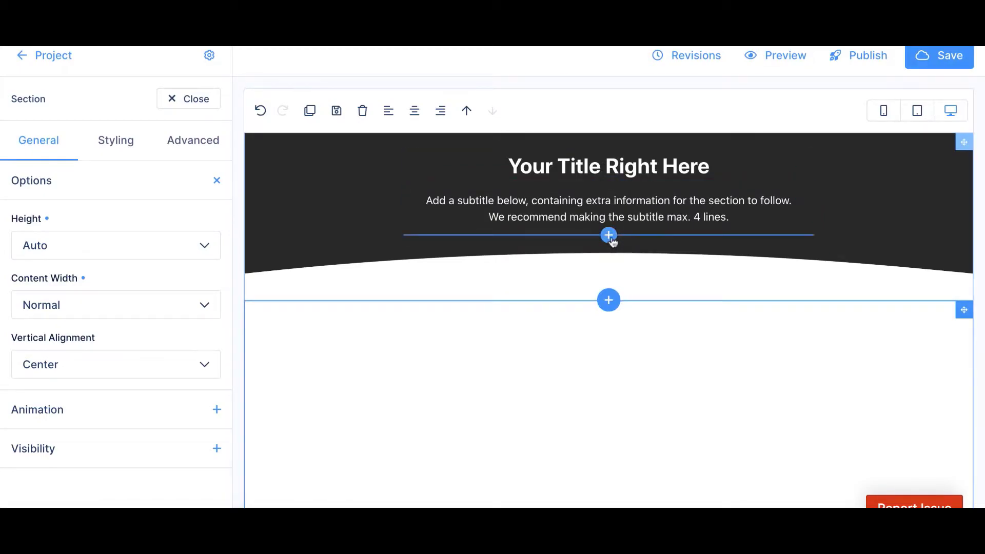
pyautogui.click(609, 236)
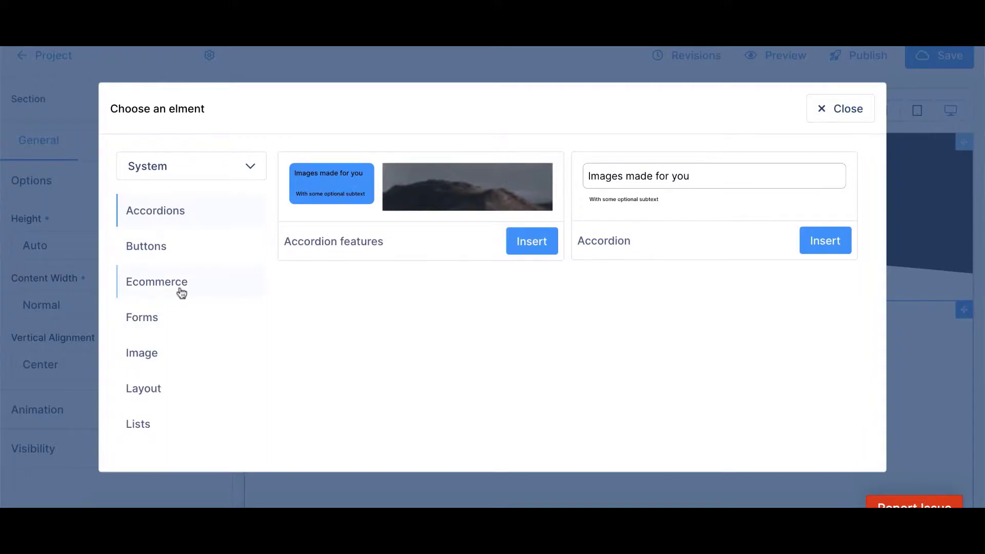
pyautogui.scroll(-1, 181, 293)
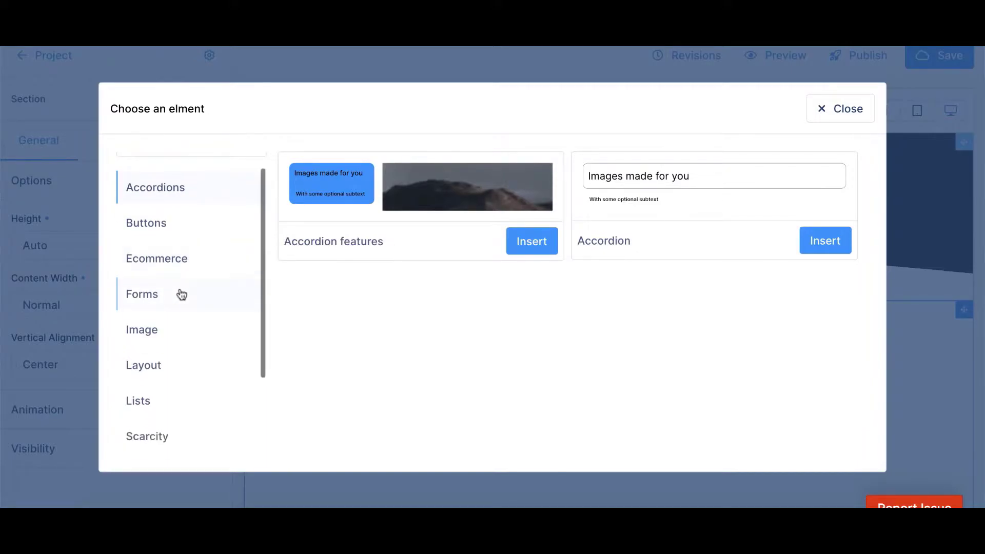
pyautogui.click(165, 292)
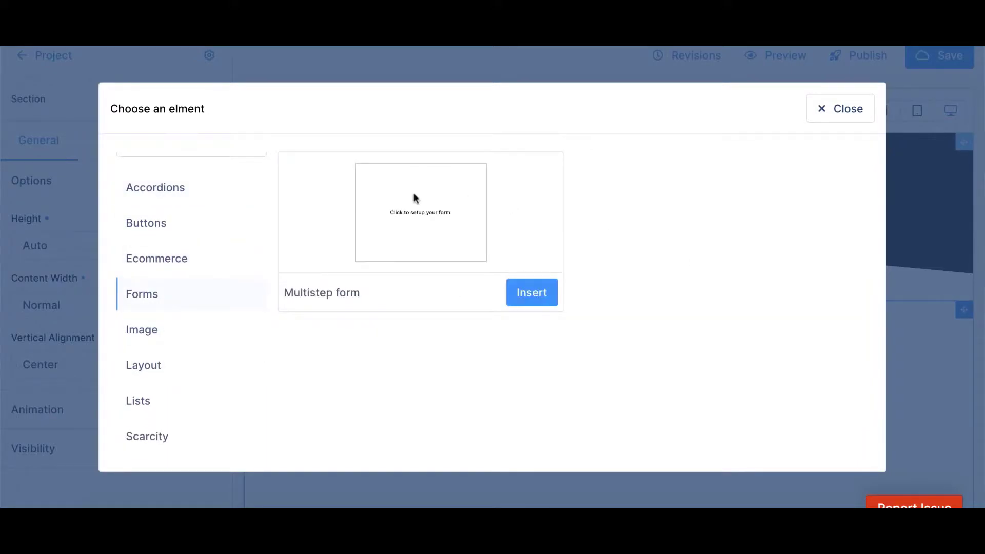
pyautogui.click(539, 293)
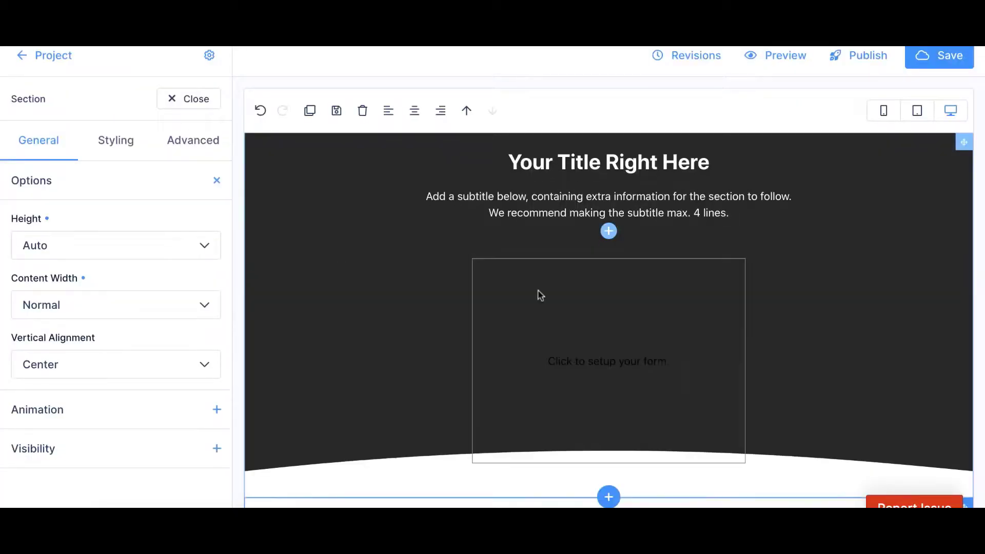
# Step: Set up the new multistep form with the title "My First Form"
pyautogui.click(539, 308)
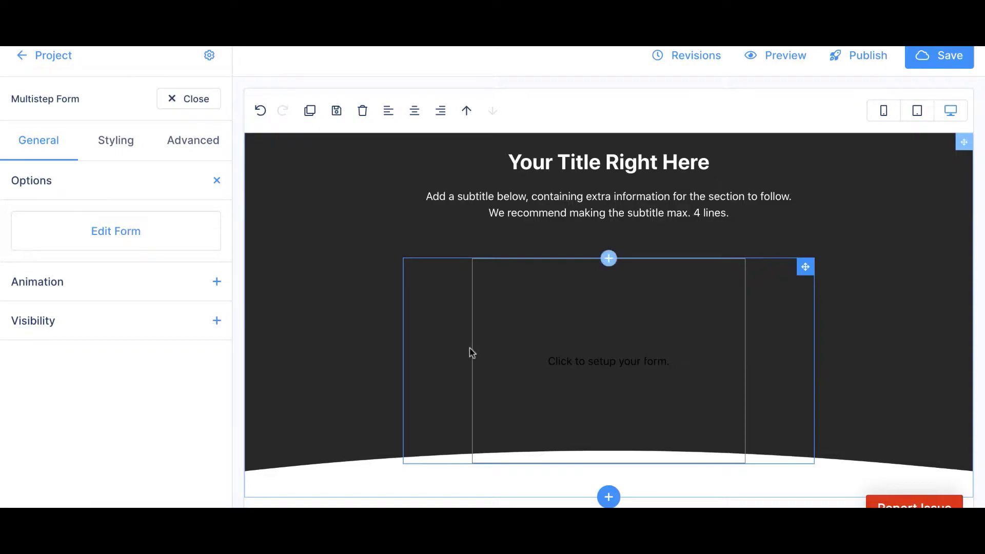
pyautogui.click(145, 230)
pyautogui.click(144, 131)
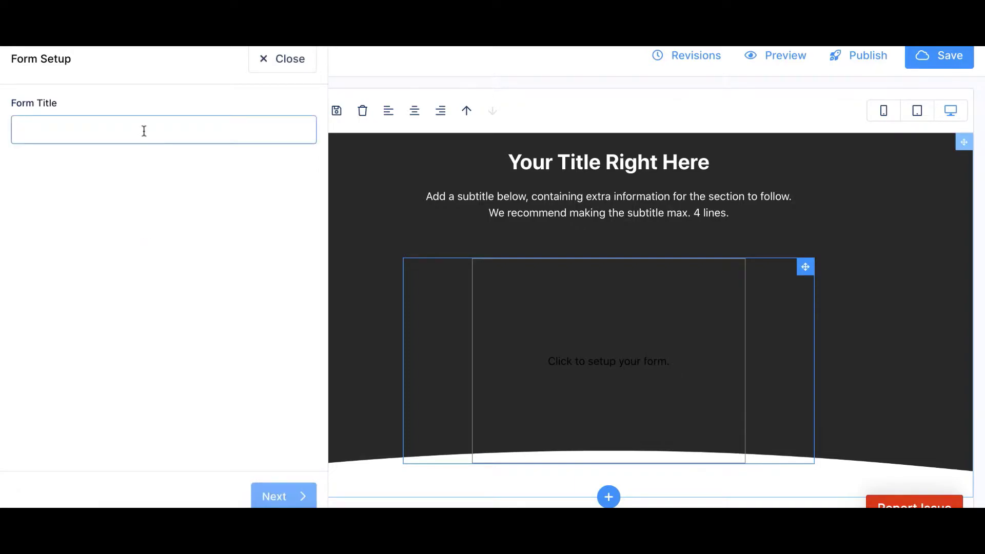
pyautogui.write('My First Form')
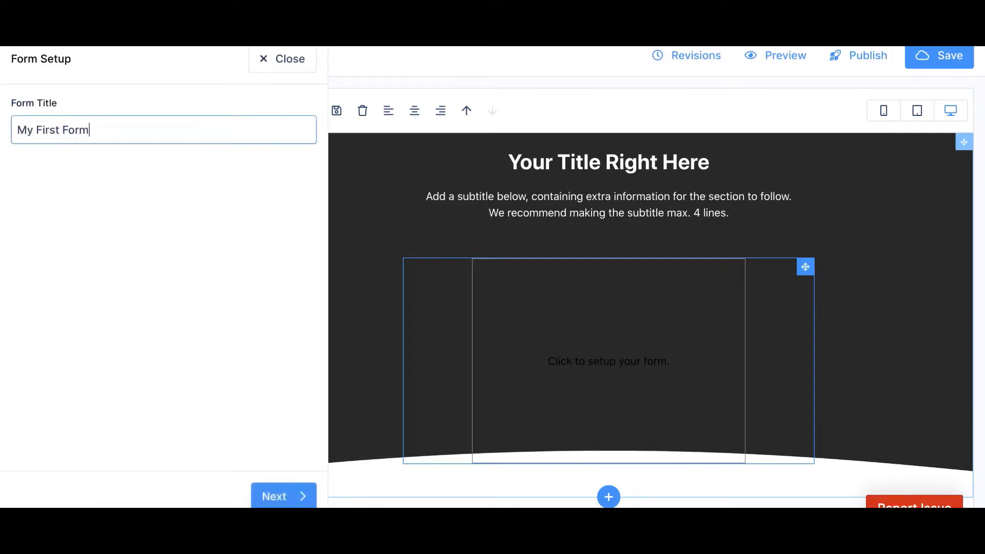
pyautogui.click(272, 496)
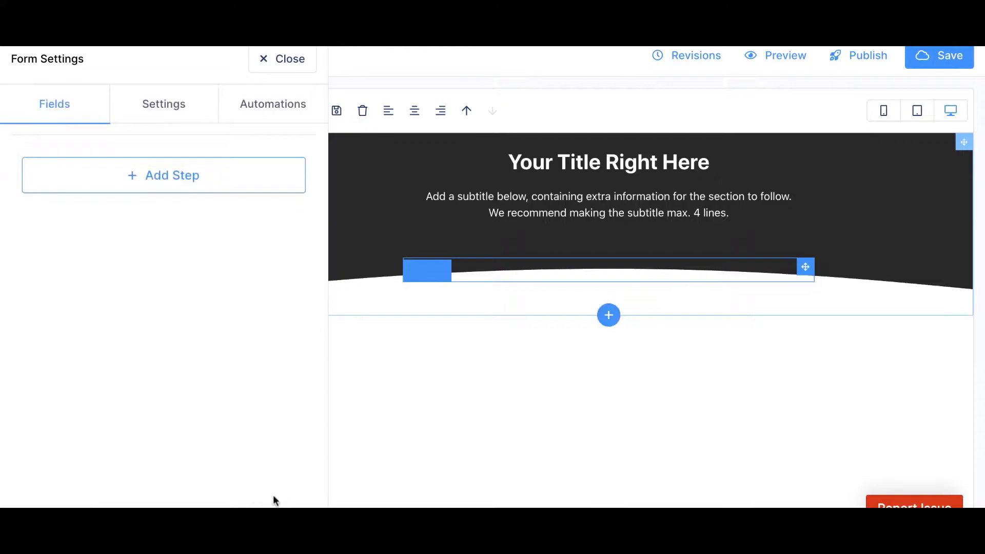
# Step: Add a first step containing an Email field to the form and leave the form settings
pyautogui.click(173, 185)
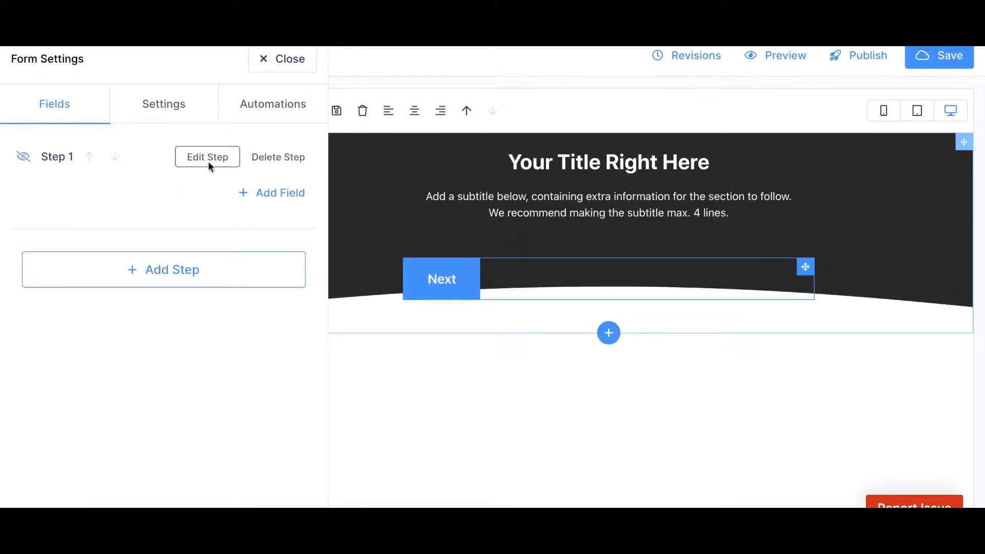
pyautogui.click(258, 196)
pyautogui.scroll(-1, 167, 204)
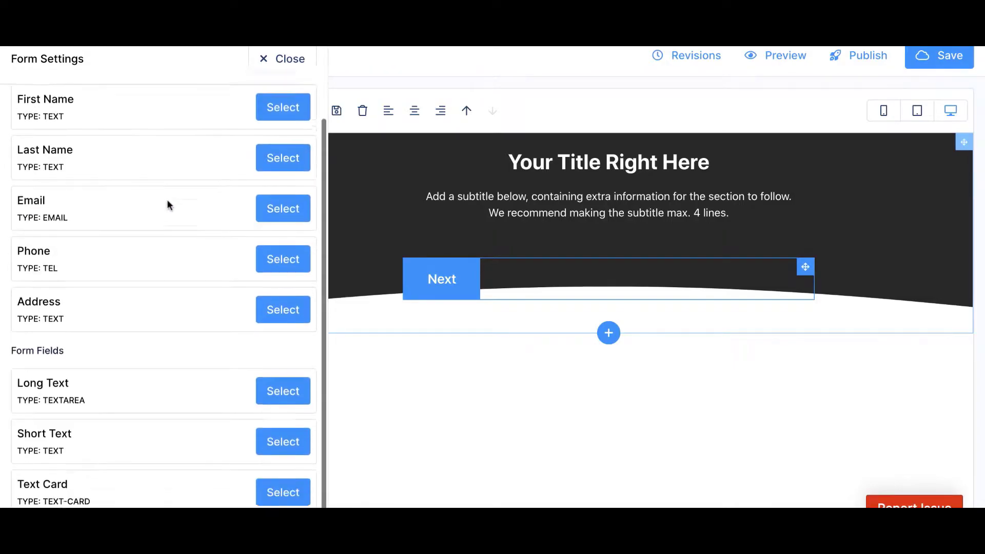
pyautogui.click(292, 219)
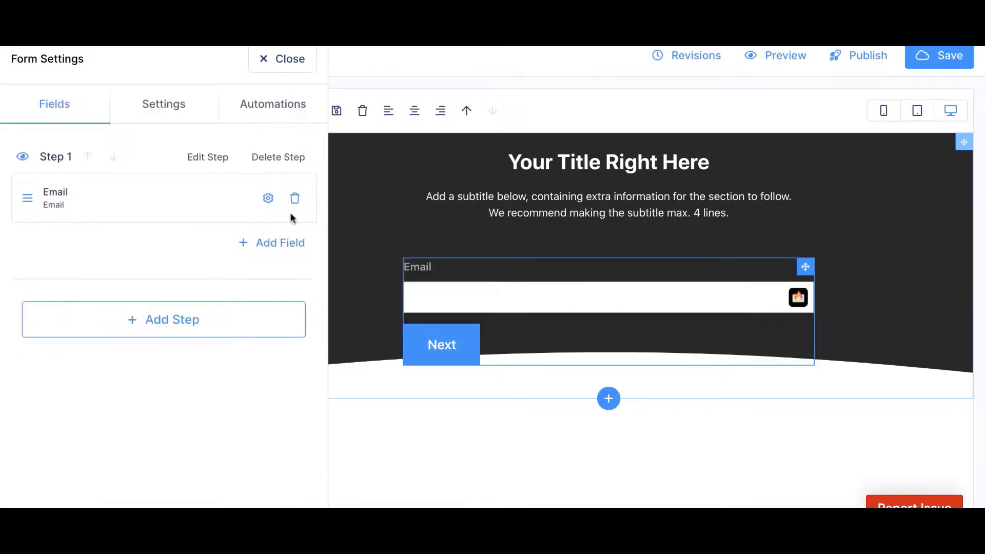
pyautogui.click(380, 308)
# Step: Examine the settings of the form, the hero section and the subtitle text, including the subtitle's advanced options
pyautogui.click(431, 306)
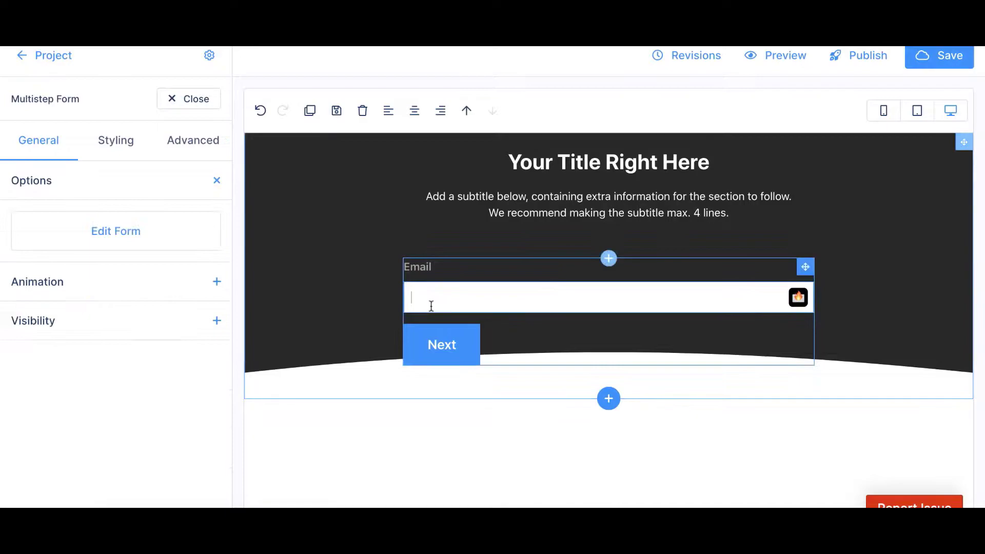
pyautogui.click(327, 279)
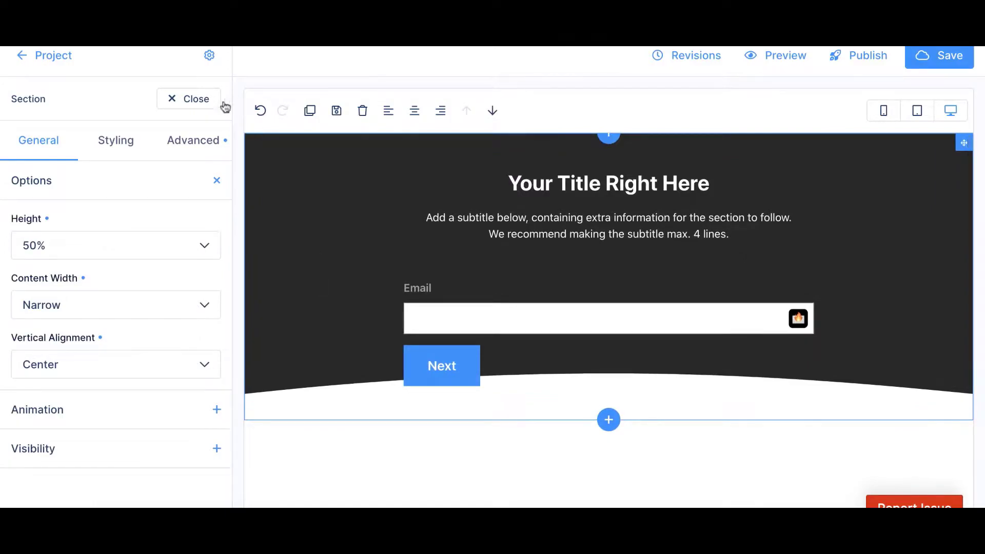
pyautogui.click(208, 106)
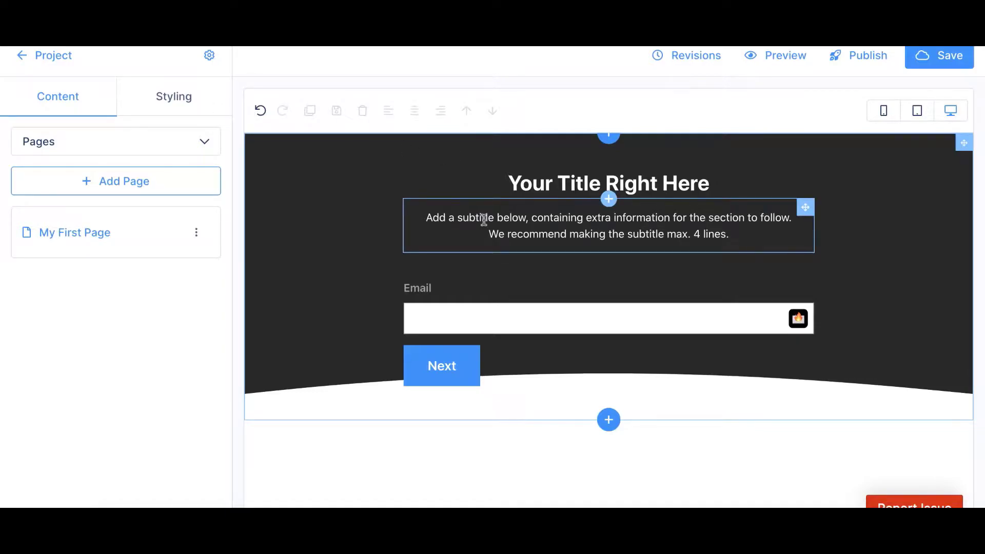
pyautogui.click(457, 203)
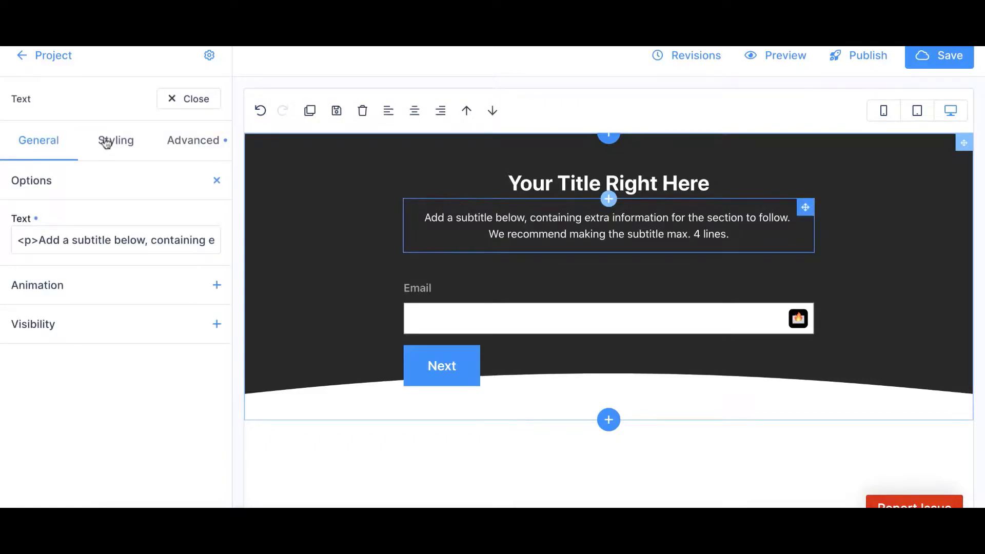
pyautogui.click(175, 146)
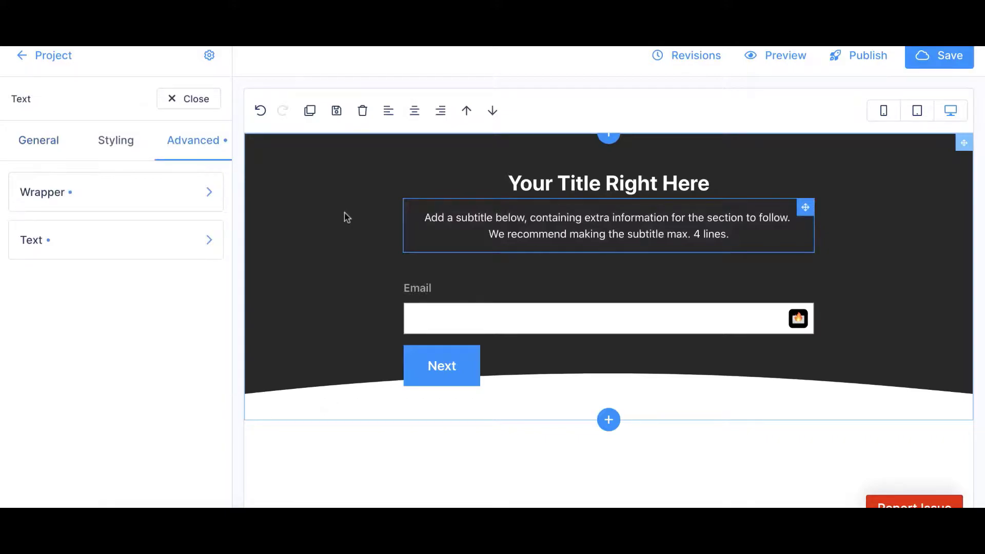
pyautogui.click(53, 144)
pyautogui.click(196, 92)
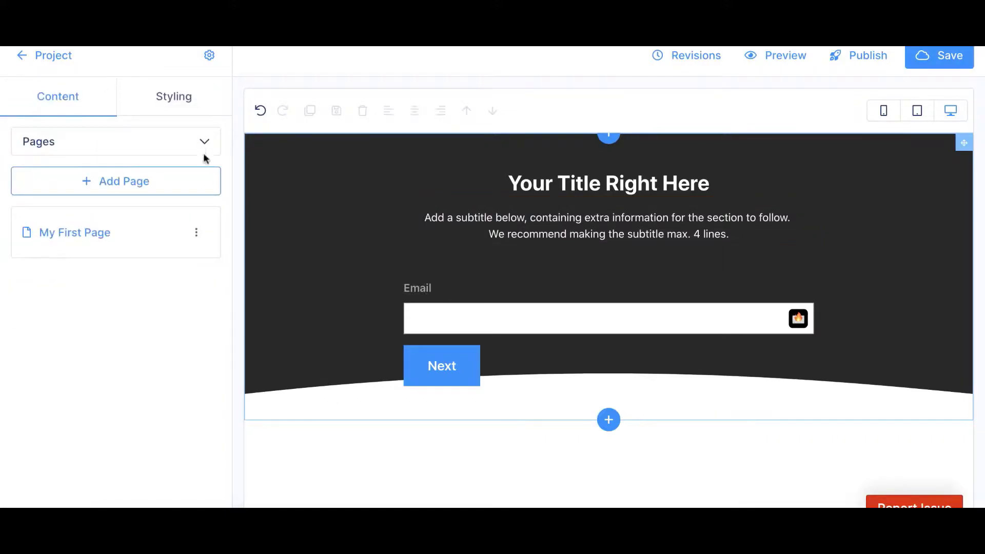
# Step: Set the theme's primary color to the red swatch, hsla(0, 100%, 50%, 1)
pyautogui.click(187, 108)
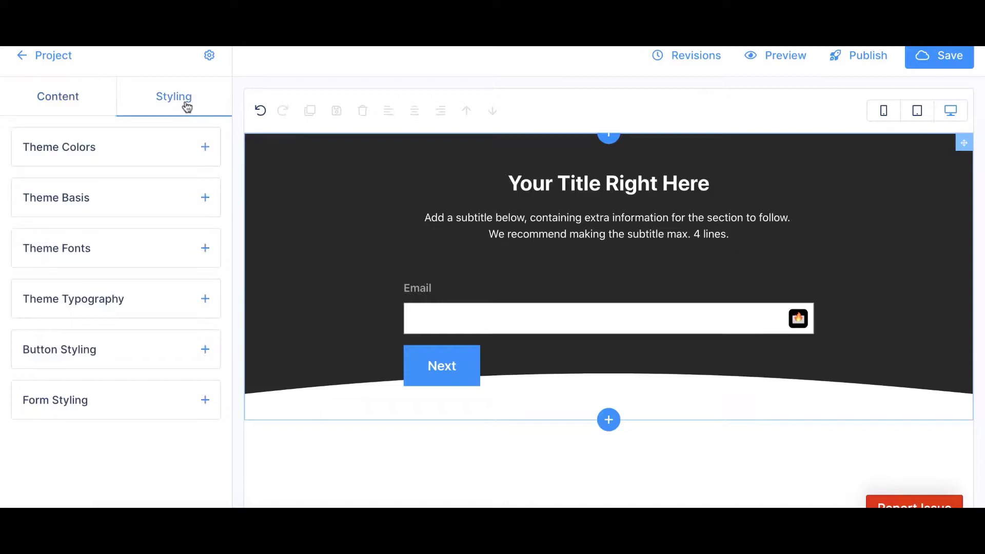
pyautogui.click(148, 152)
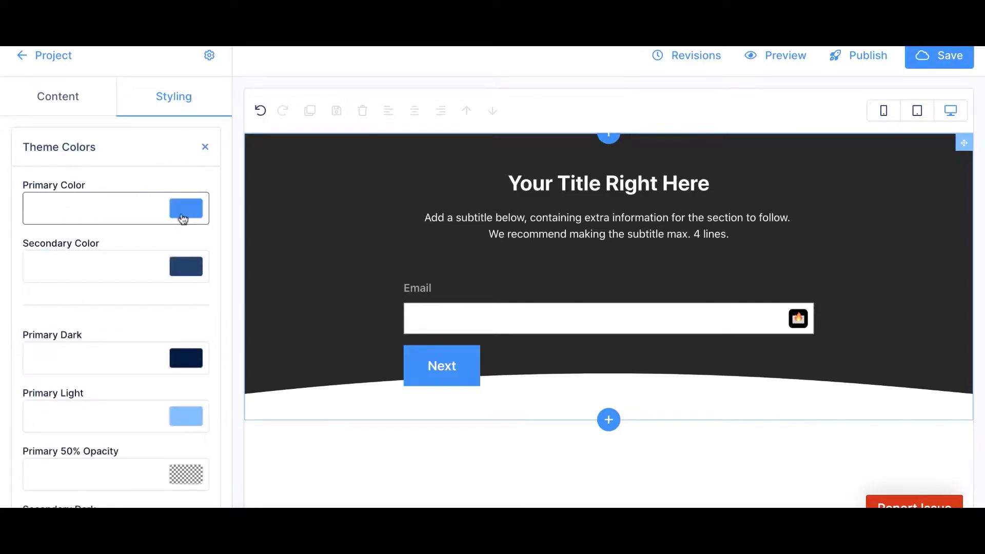
pyautogui.click(183, 220)
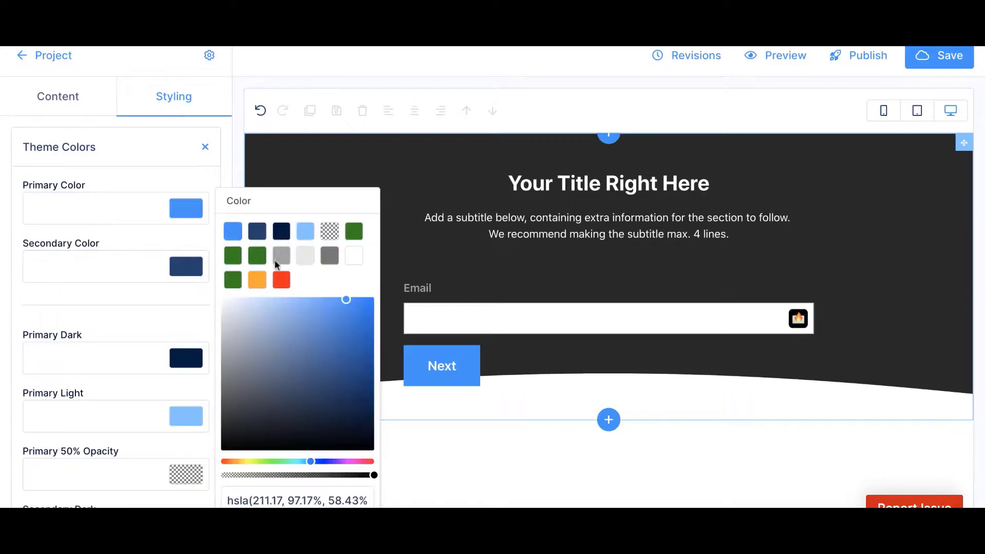
pyautogui.click(281, 280)
pyautogui.scroll(-10, 475, 380)
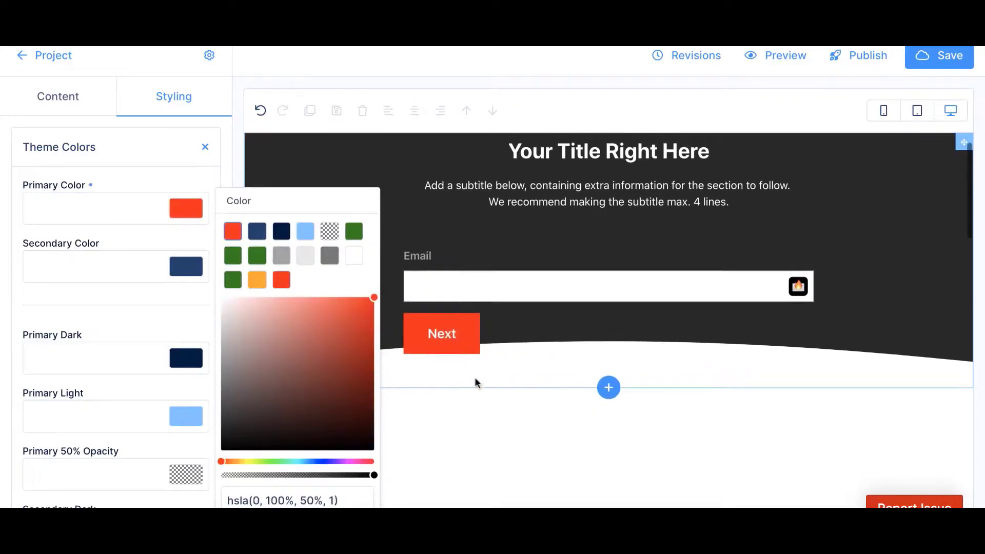
pyautogui.scroll(10, 476, 380)
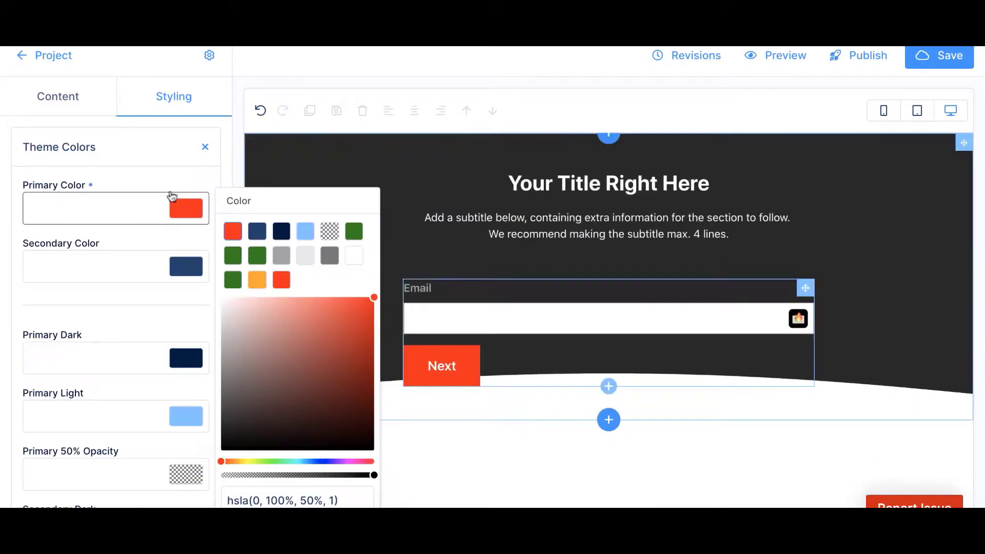
# Step: Try the Pills theme shape in the theme basis settings, and set the shape back to square
pyautogui.click(139, 239)
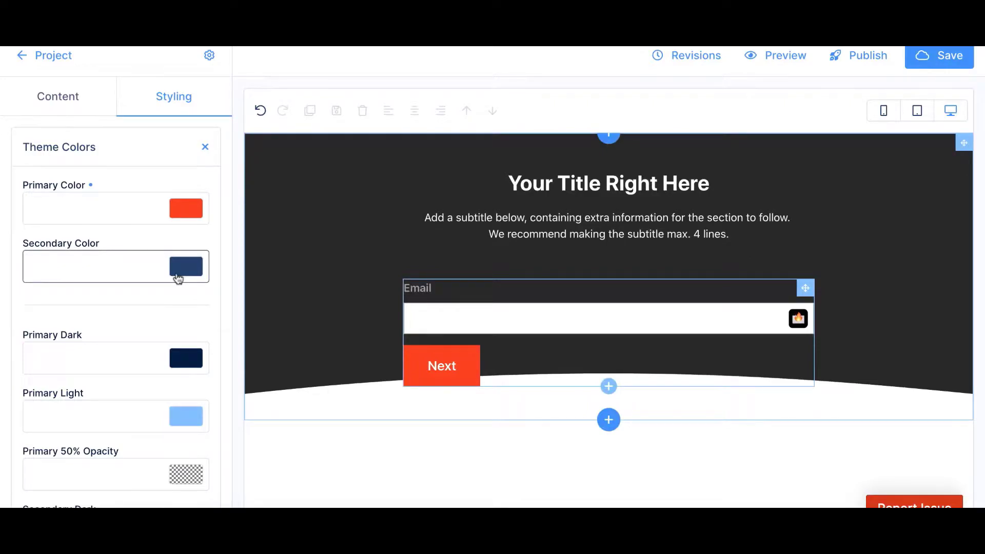
pyautogui.click(139, 155)
pyautogui.click(115, 189)
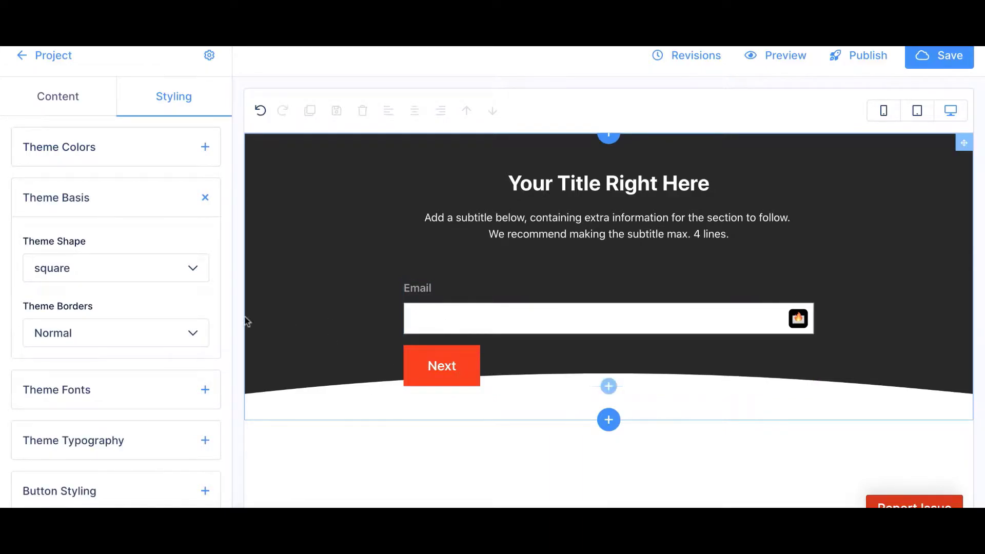
pyautogui.click(151, 282)
pyautogui.click(97, 333)
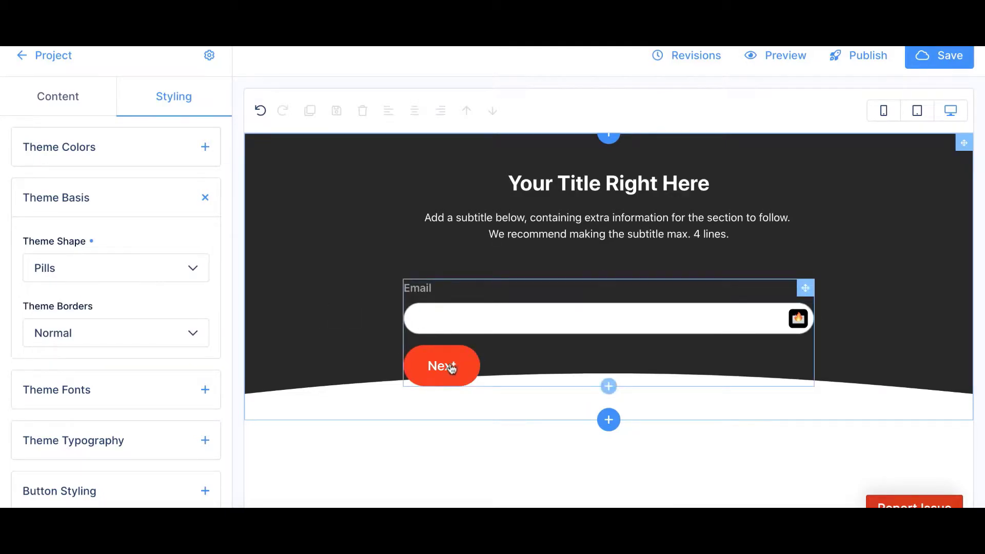
pyautogui.click(162, 266)
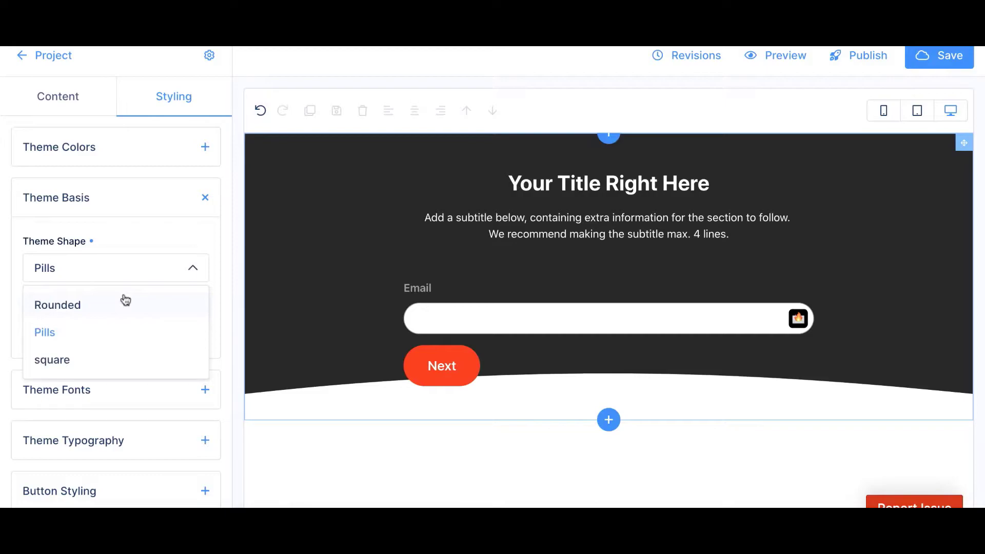
pyautogui.click(97, 362)
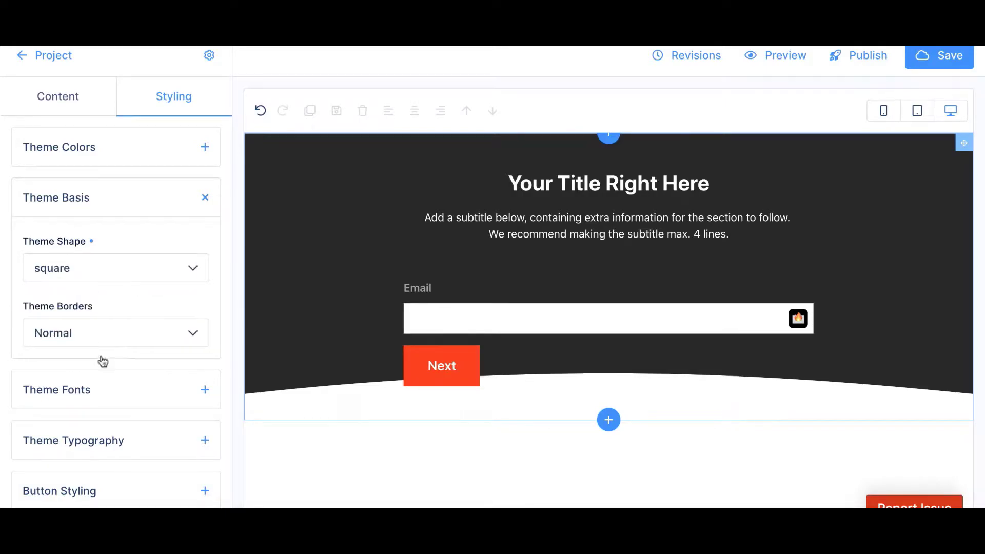
# Step: Try Bolder theme borders, set them back to Normal and leave the theme basis settings
pyautogui.click(110, 333)
pyautogui.click(77, 423)
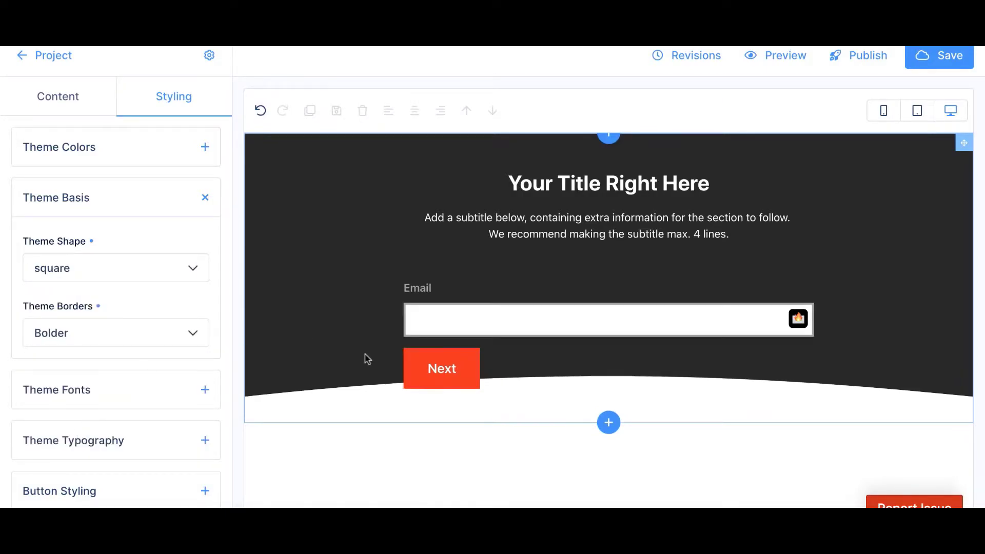
pyautogui.click(105, 345)
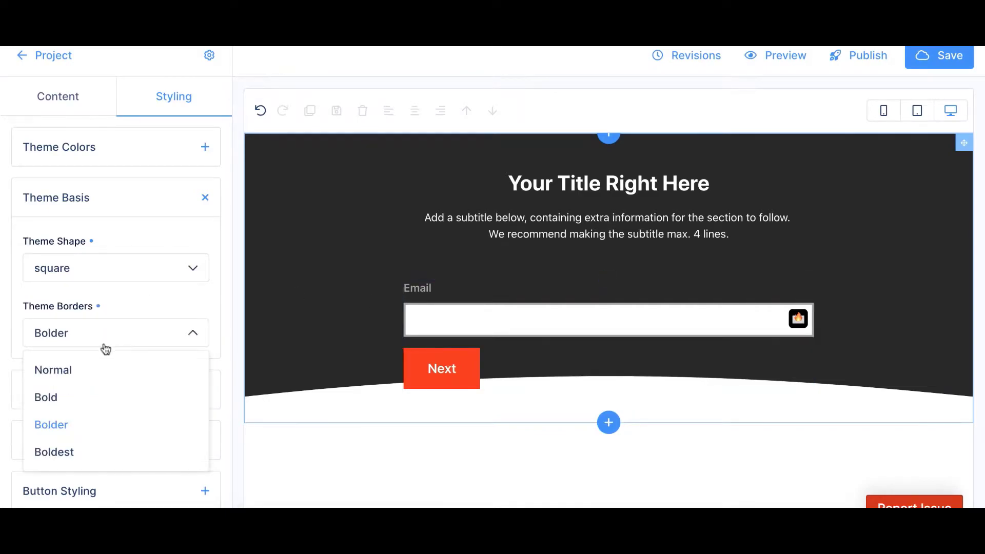
pyautogui.click(94, 366)
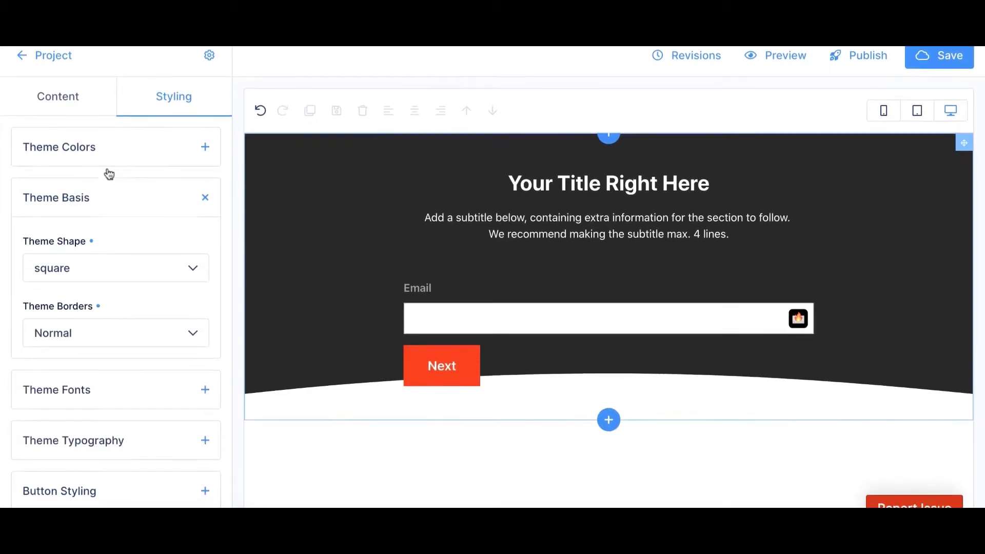
pyautogui.click(101, 205)
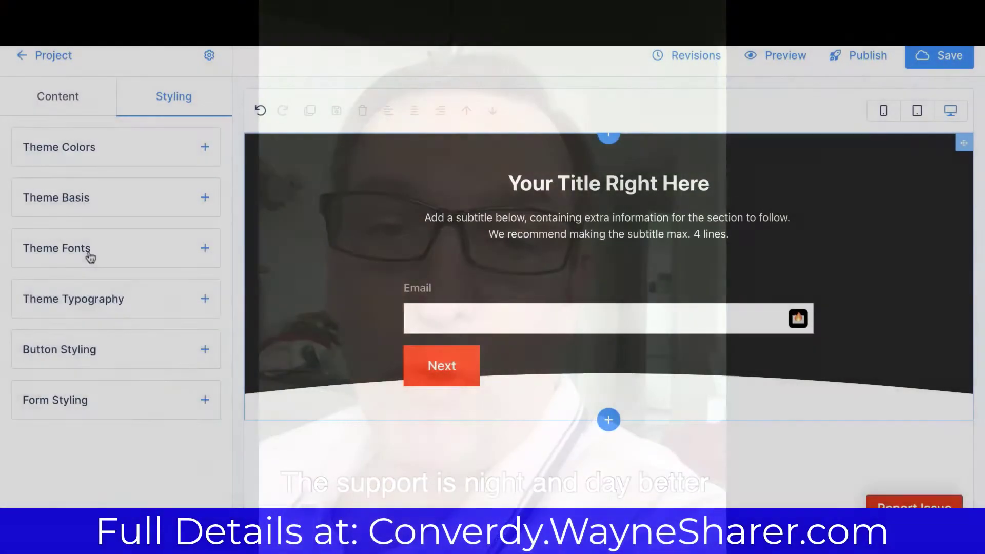
# Step: Set the theme's primary font to the Google font Lato
pyautogui.click(90, 252)
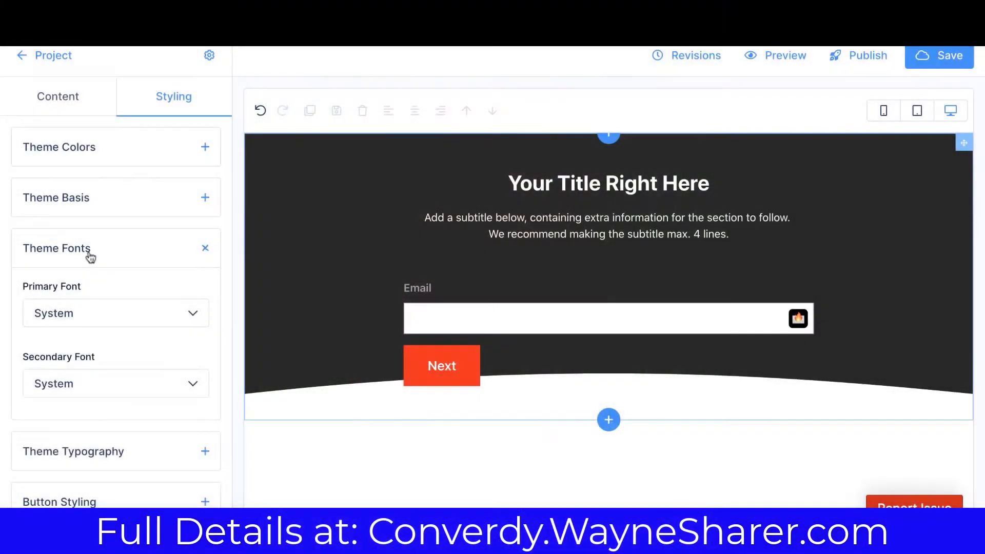
pyautogui.click(85, 313)
pyautogui.click(77, 377)
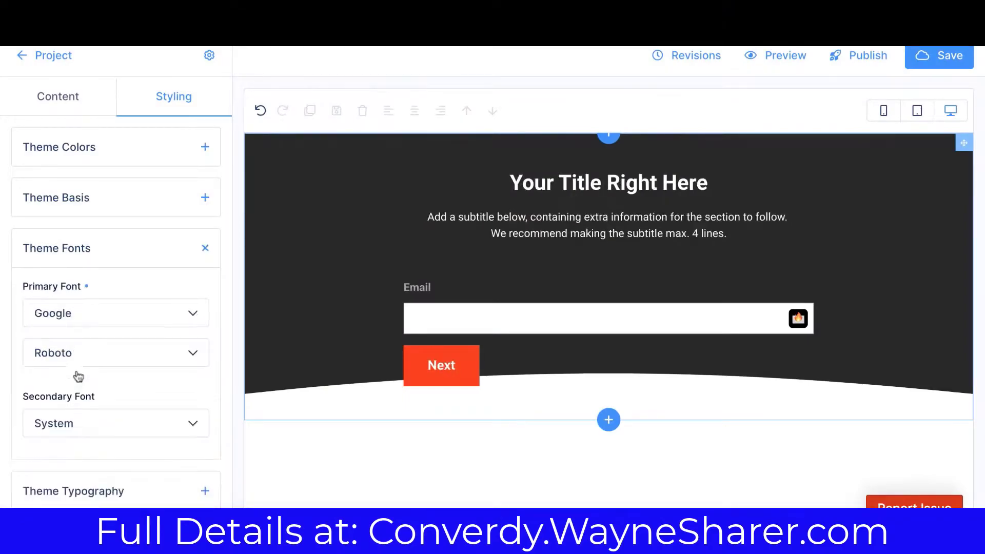
pyautogui.click(99, 358)
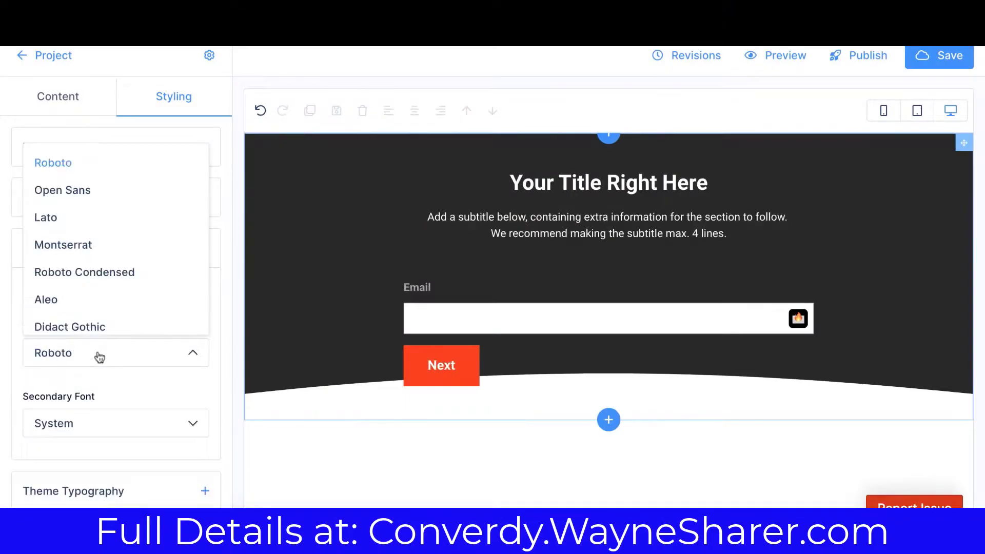
pyautogui.click(74, 221)
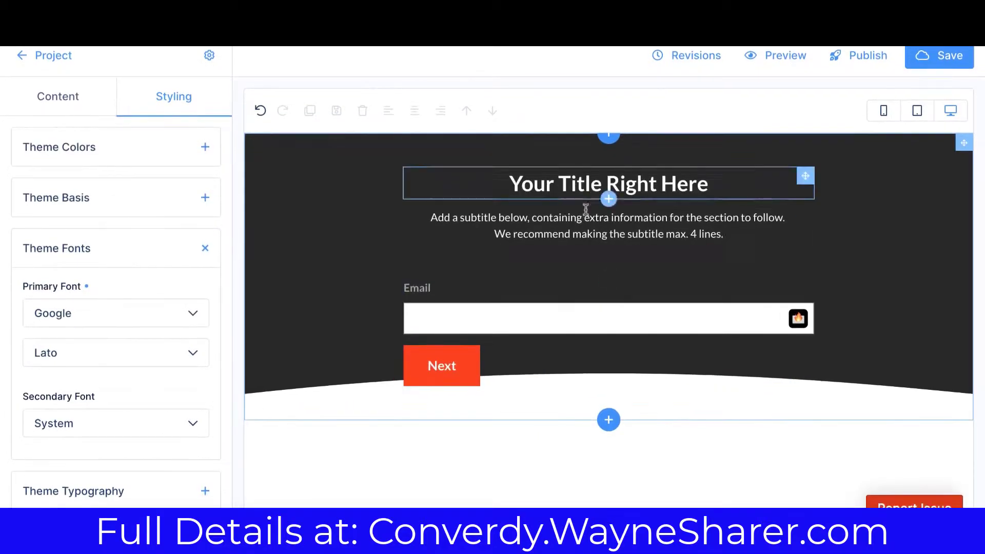
pyautogui.click(116, 266)
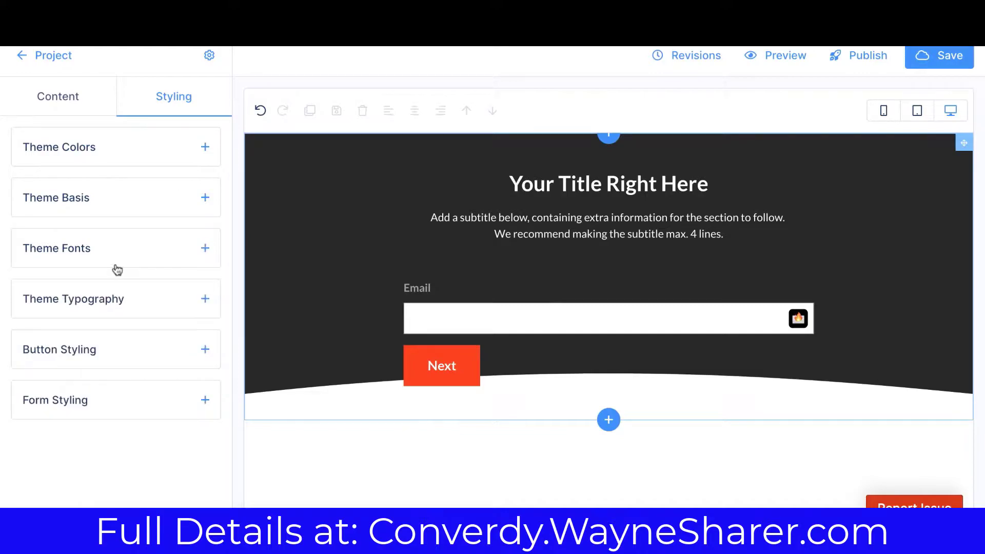
# Step: Change the heading size of the hero title "Your Title Right Here" to Large Heading and leave the title's settings
pyautogui.click(129, 299)
pyautogui.scroll(-1, 102, 367)
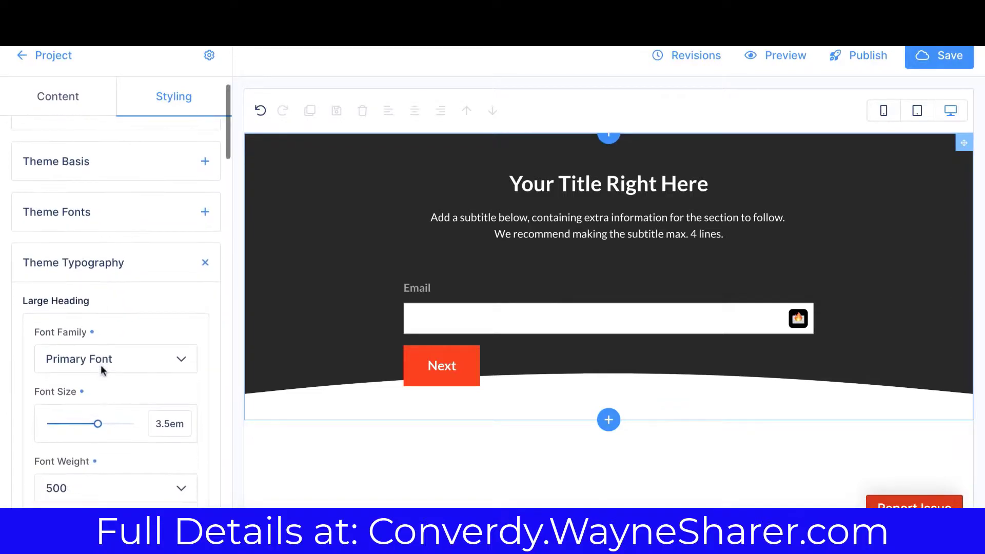
pyautogui.click(623, 187)
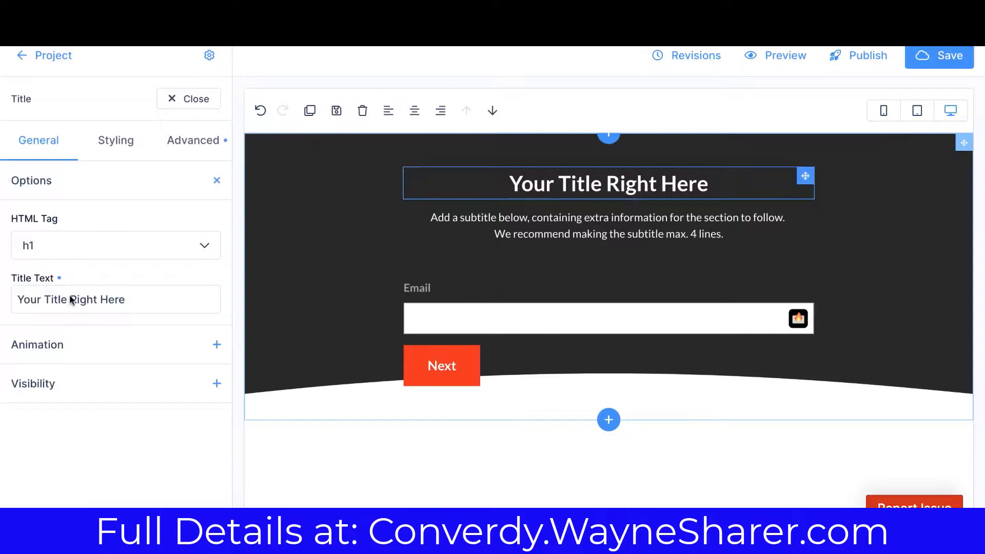
pyautogui.click(119, 147)
pyautogui.click(110, 210)
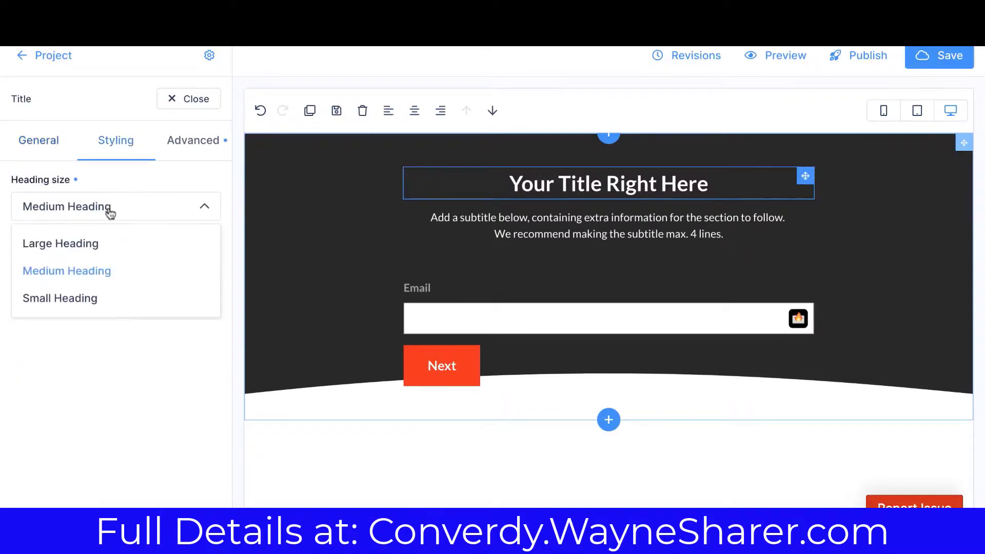
pyautogui.click(88, 242)
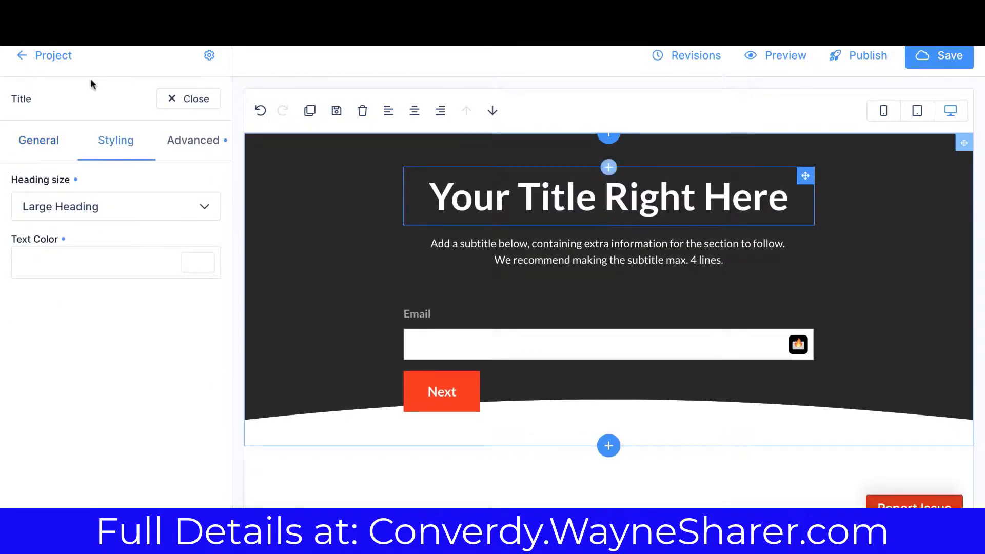
pyautogui.click(39, 138)
pyautogui.click(191, 99)
pyautogui.click(190, 113)
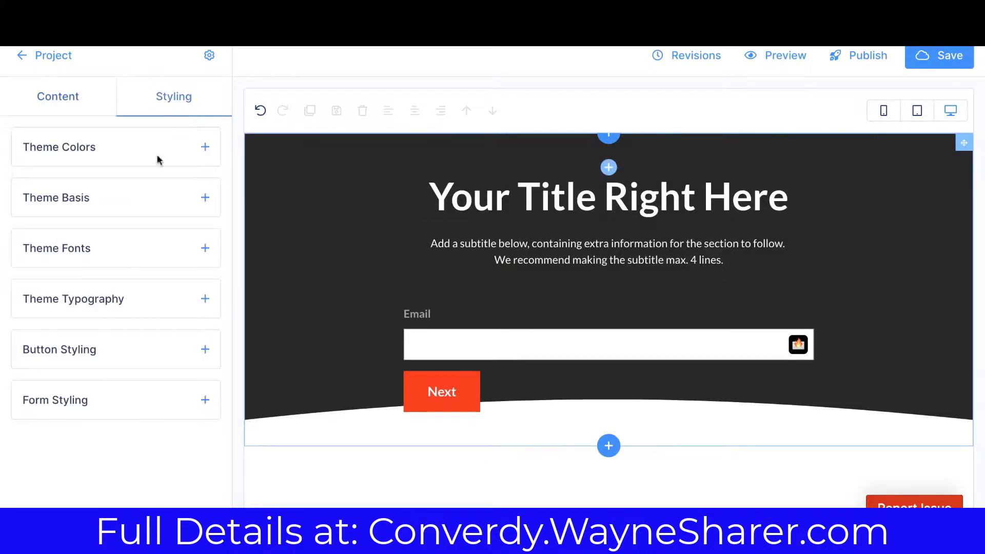
# Step: Keep Primary Font for the Large Heading in the theme typography and set its font size to 3.25em
pyautogui.click(106, 301)
pyautogui.click(85, 307)
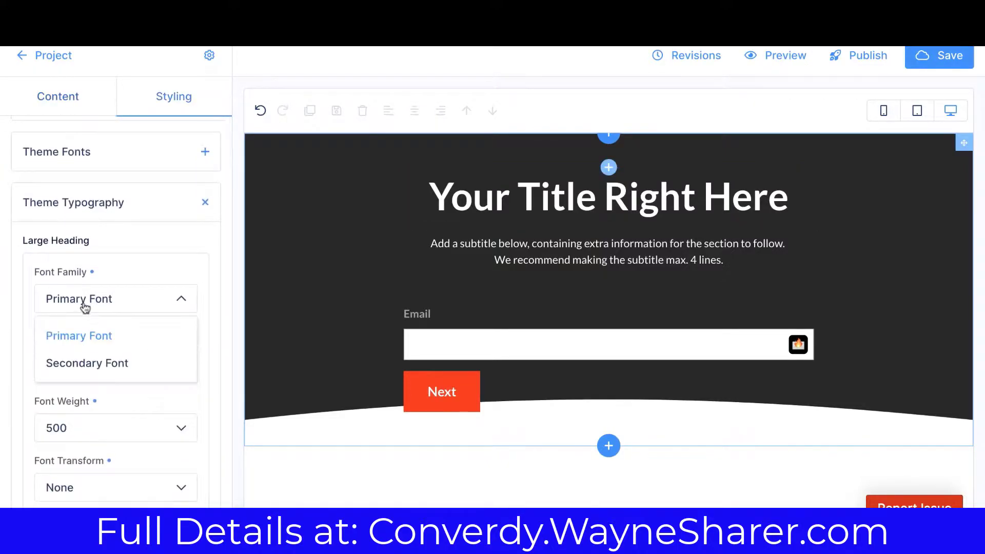
pyautogui.click(113, 339)
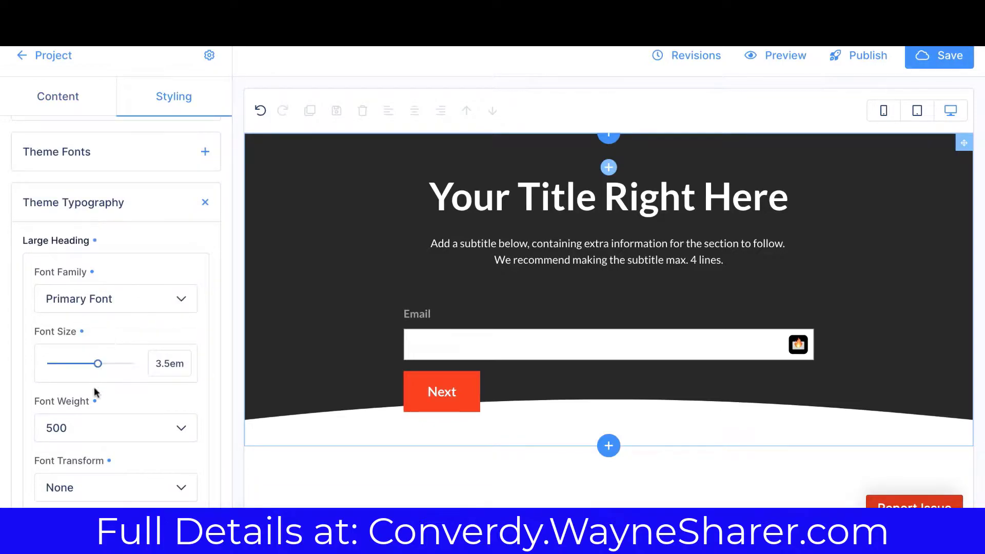
pyautogui.moveTo(96, 373)
pyautogui.mouseDown()
pyautogui.moveTo(81, 366)
pyautogui.moveTo(94, 367)
pyautogui.mouseUp()
pyautogui.scroll(-1, 94, 368)
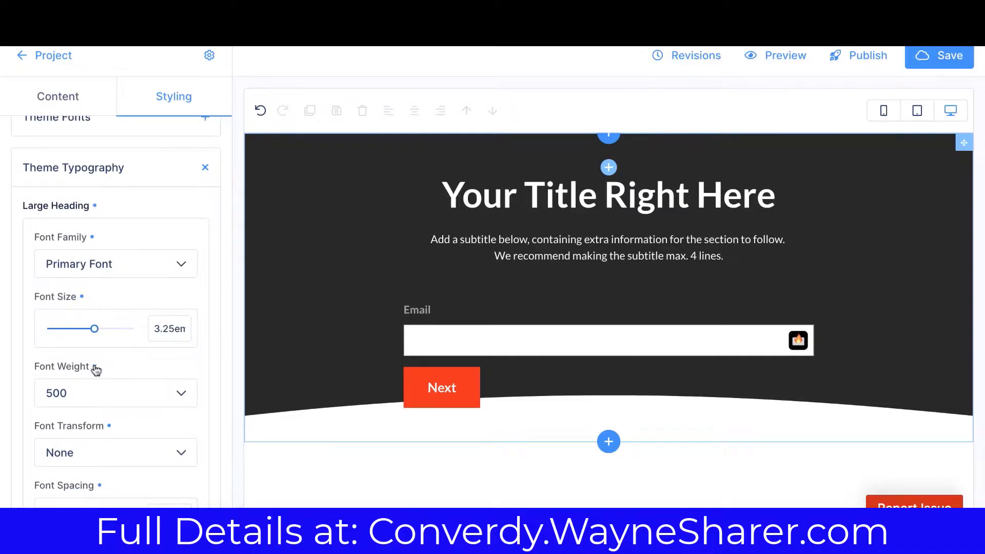
# Step: Set the Large Heading's font weight to 400 and leave the theme typography settings
pyautogui.scroll(-2, 95, 369)
pyautogui.click(101, 317)
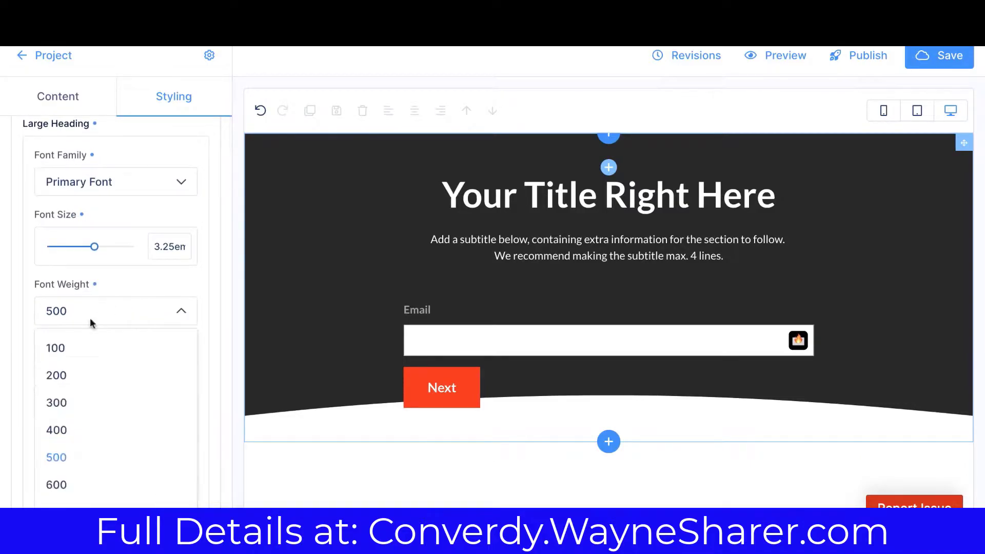
pyautogui.click(72, 376)
pyautogui.click(106, 315)
pyautogui.click(75, 429)
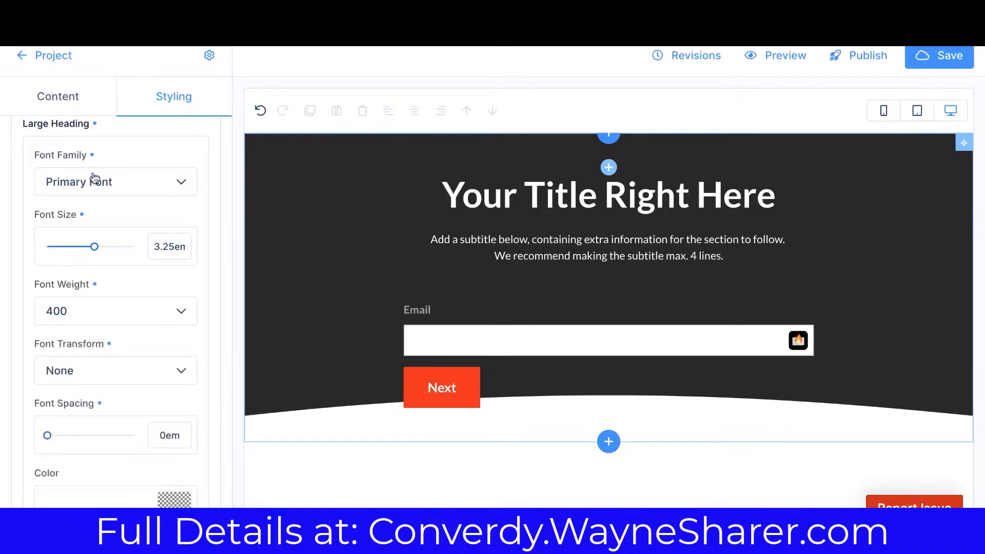
pyautogui.scroll(-4, 121, 352)
pyautogui.scroll(6, 121, 352)
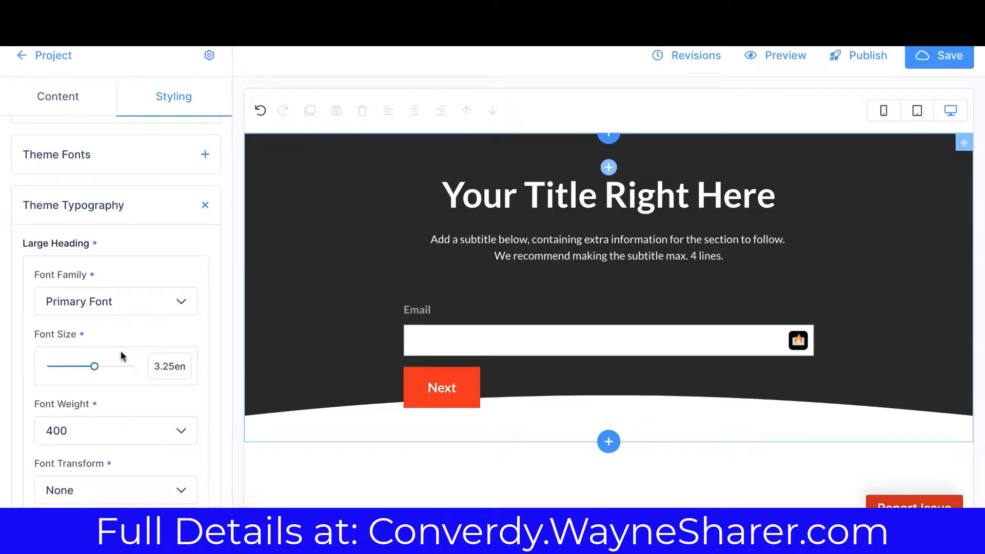
pyautogui.click(90, 219)
# Step: Set the font size of the theme's button typography to 1.25em and leave the button styling
pyautogui.click(93, 349)
pyautogui.scroll(-3, 95, 353)
pyautogui.scroll(-1, 95, 353)
pyautogui.moveTo(79, 390)
pyautogui.mouseDown()
pyautogui.moveTo(99, 387)
pyautogui.moveTo(66, 386)
pyautogui.mouseUp()
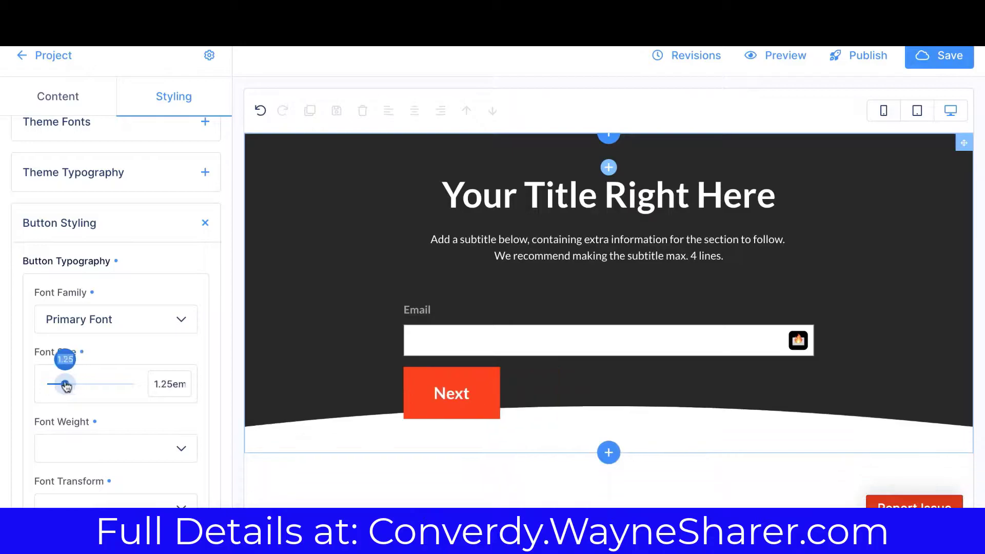
pyautogui.click(97, 223)
pyautogui.click(96, 349)
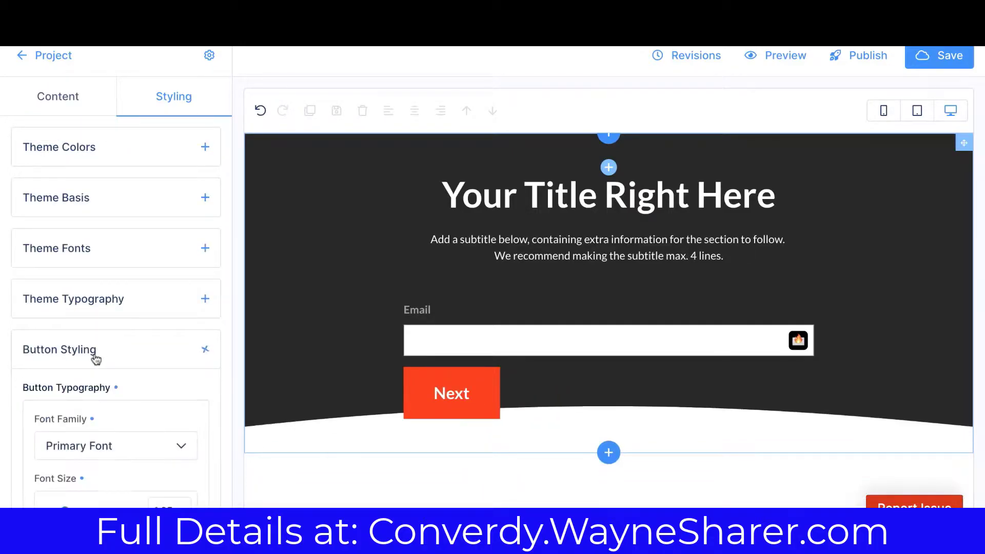
pyautogui.scroll(3, 96, 358)
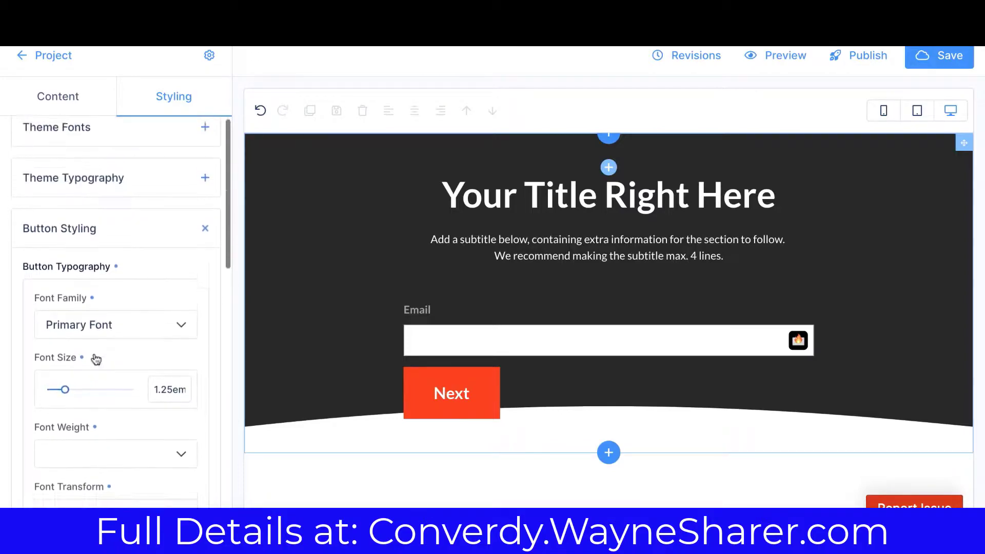
pyautogui.click(102, 246)
# Step: Examine the theme's form styling and the multistep form's advanced element options, and select the hero section
pyautogui.click(82, 400)
pyautogui.moveTo(61, 309)
pyautogui.mouseDown()
pyautogui.moveTo(86, 312)
pyautogui.moveTo(62, 309)
pyautogui.mouseUp()
pyautogui.scroll(5, 123, 294)
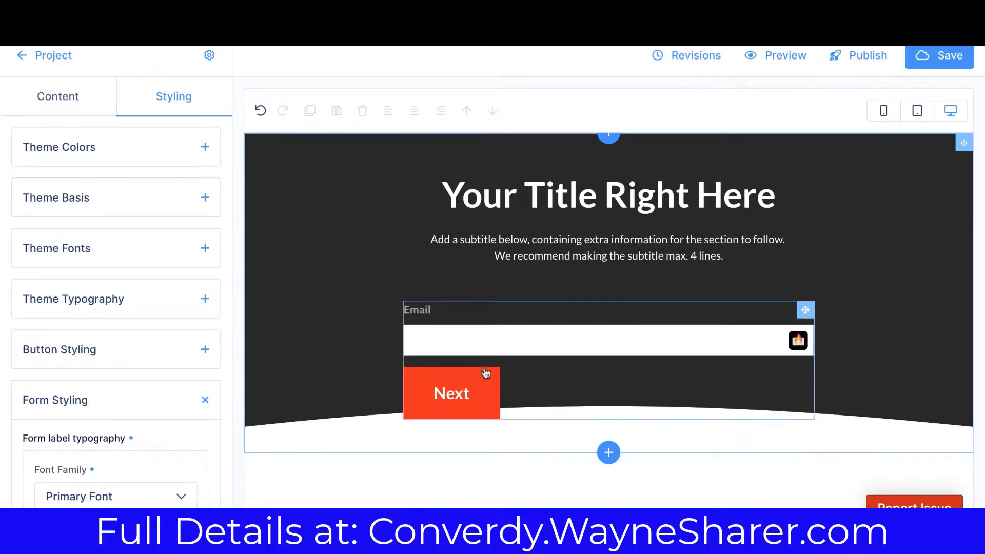
pyautogui.click(512, 372)
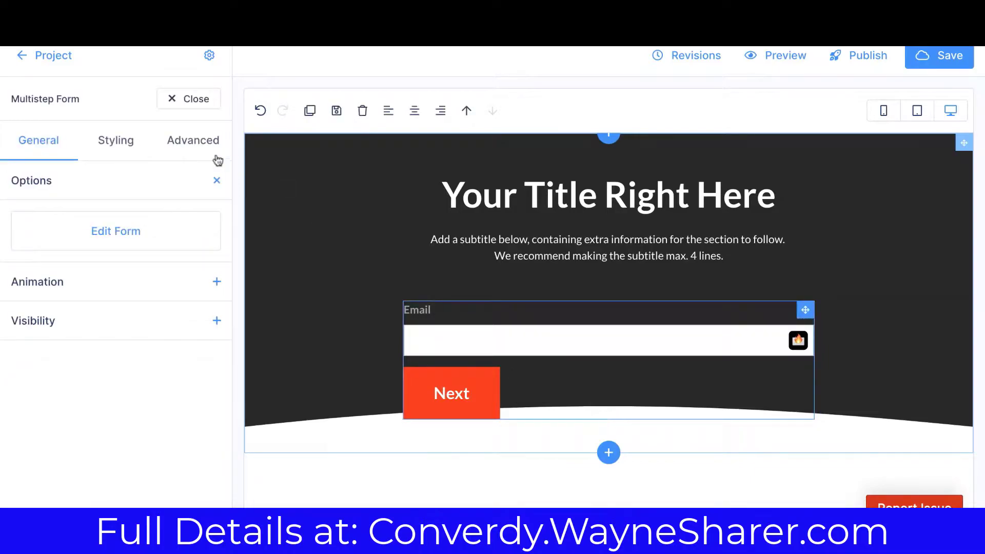
pyautogui.click(191, 154)
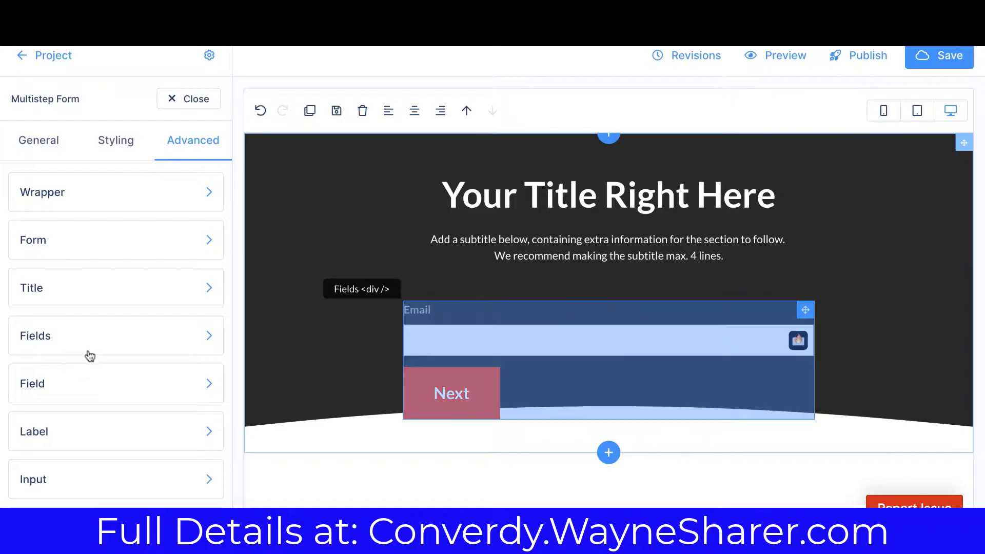
pyautogui.click(388, 314)
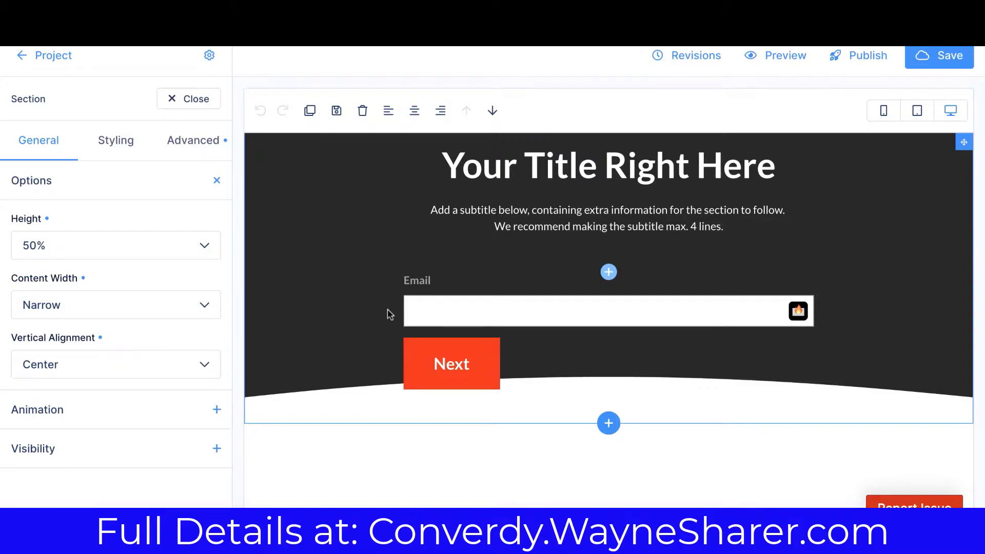
# Step: Set the max width of the quote testimonial below the hero section to 230 px
pyautogui.scroll(1, 365, 334)
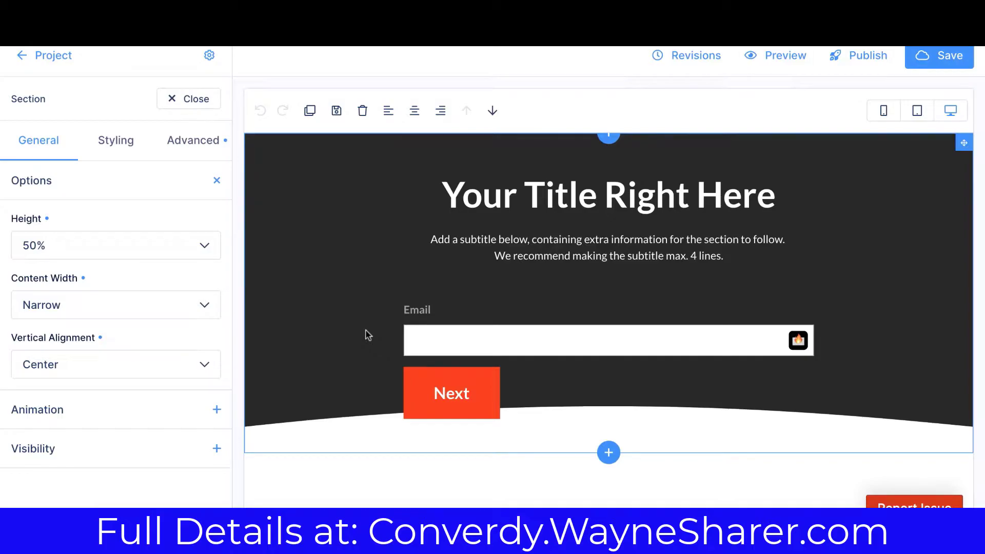
pyautogui.scroll(-10, 368, 334)
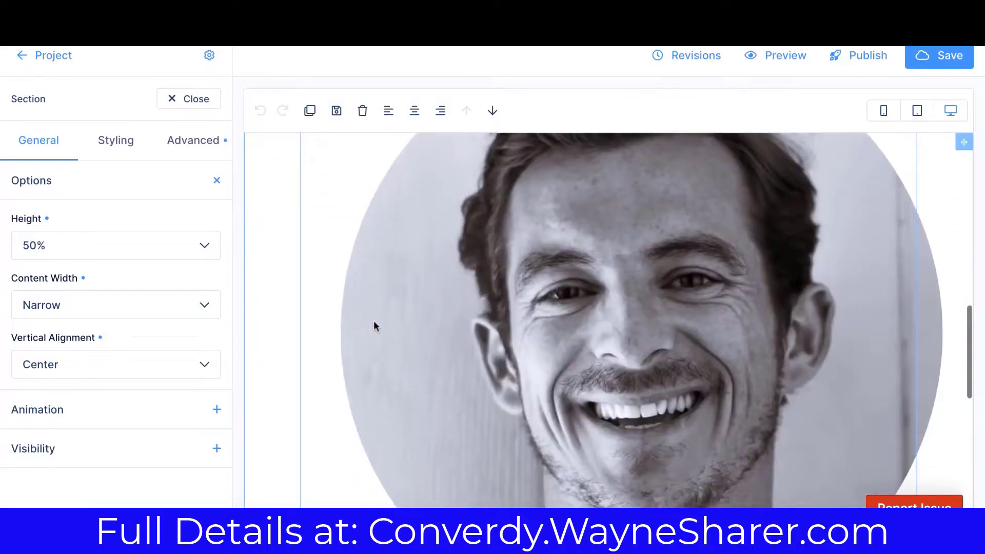
pyautogui.scroll(-6, 550, 287)
pyautogui.click(682, 318)
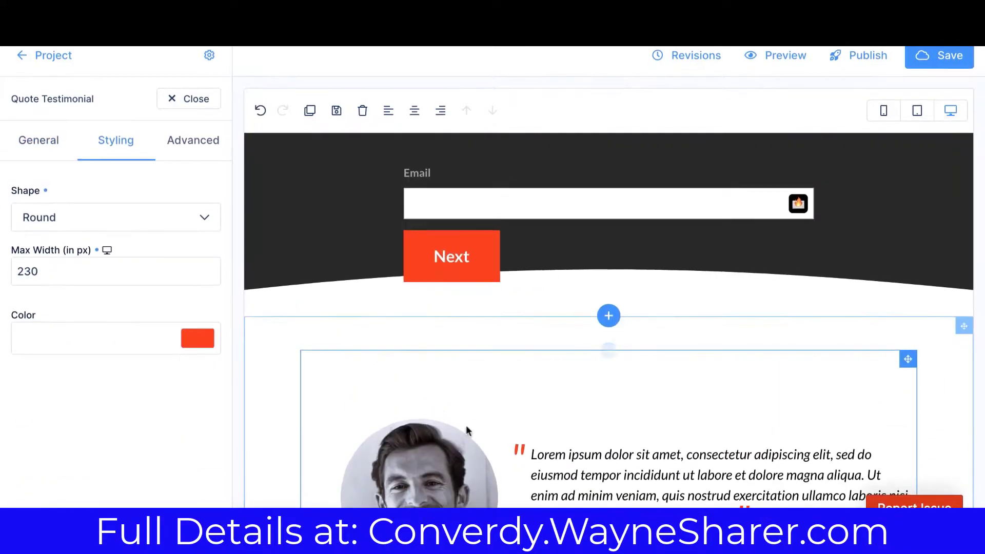
# Step: Try a smaller top spacing on the quote testimonial below the hero section
pyautogui.scroll(-3, 466, 425)
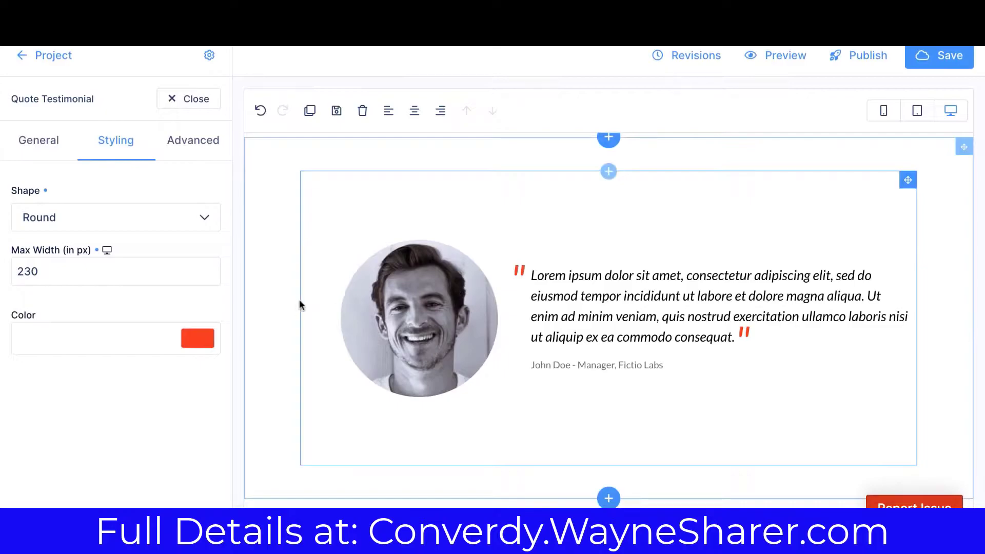
pyautogui.moveTo(300, 300); pyautogui.dragTo(263, 319)
pyautogui.click(623, 173)
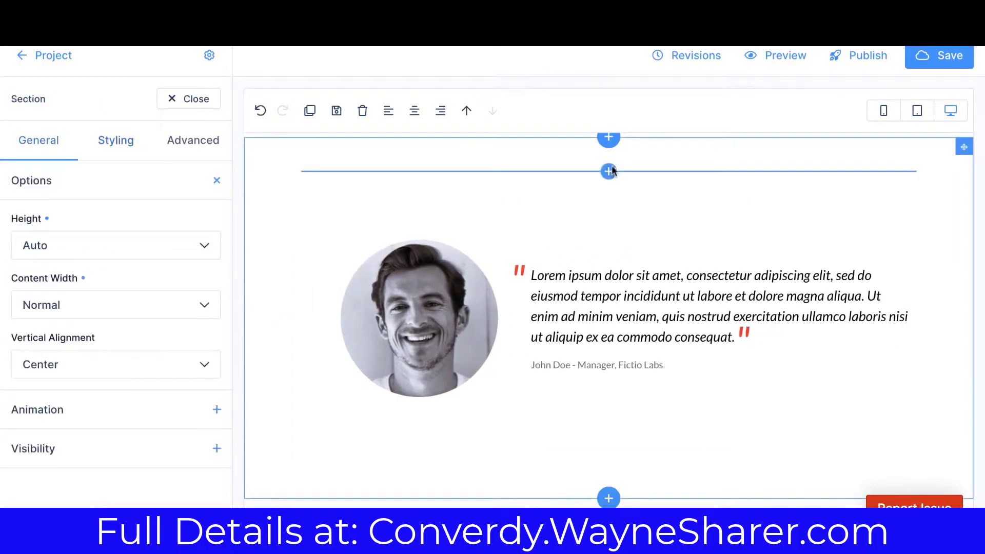
pyautogui.click(632, 177)
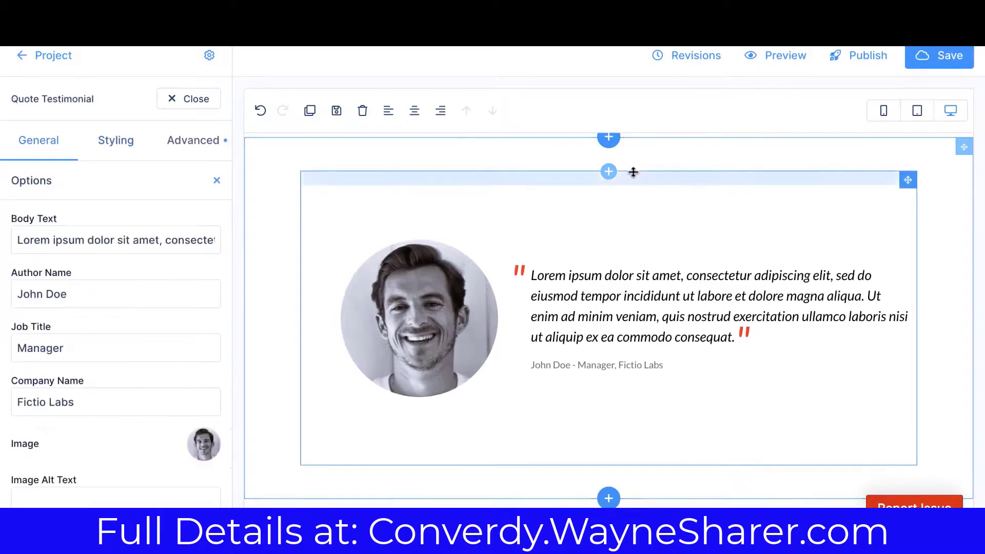
pyautogui.moveTo(675, 172); pyautogui.dragTo(675, 125)
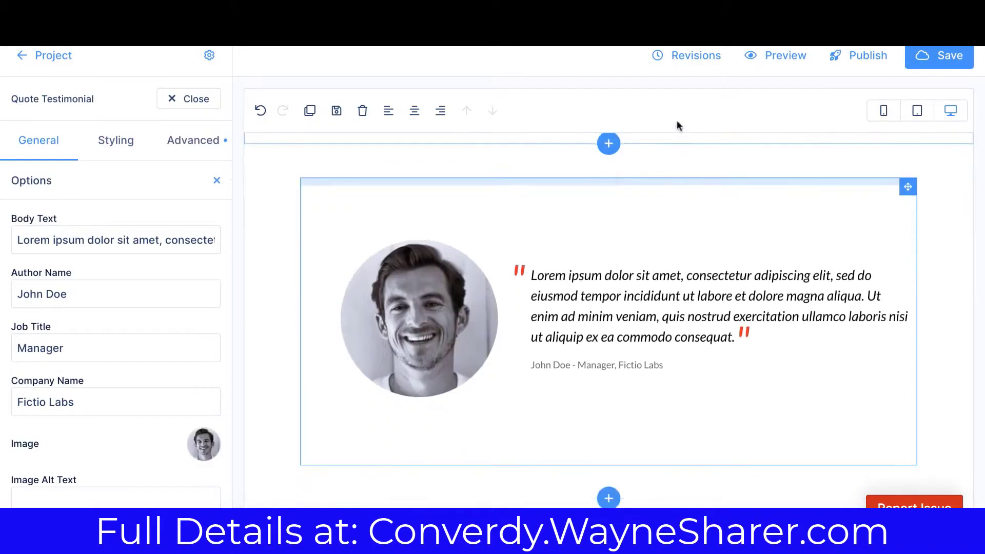
pyautogui.click(609, 146)
pyautogui.click(848, 110)
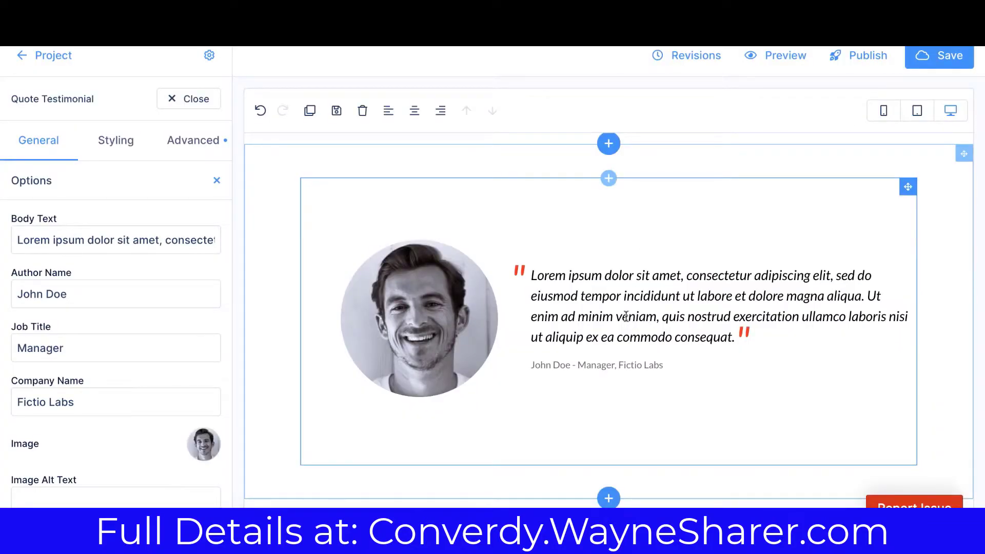
pyautogui.tripleClick(590, 296)
# Step: Set the font size of the hero section's subtitle text to 20px in its advanced text styling
pyautogui.scroll(5, 590, 297)
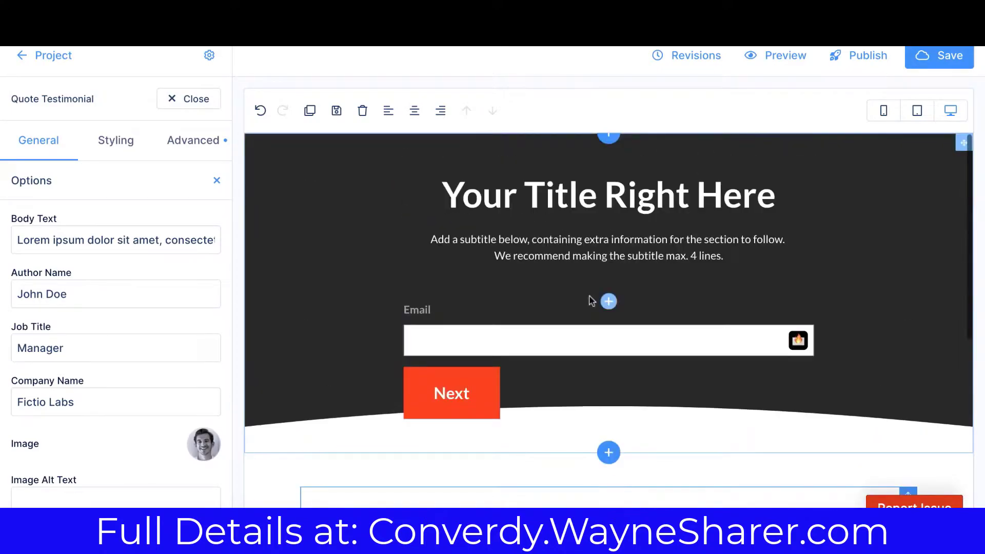
pyautogui.click(576, 215)
pyautogui.click(576, 250)
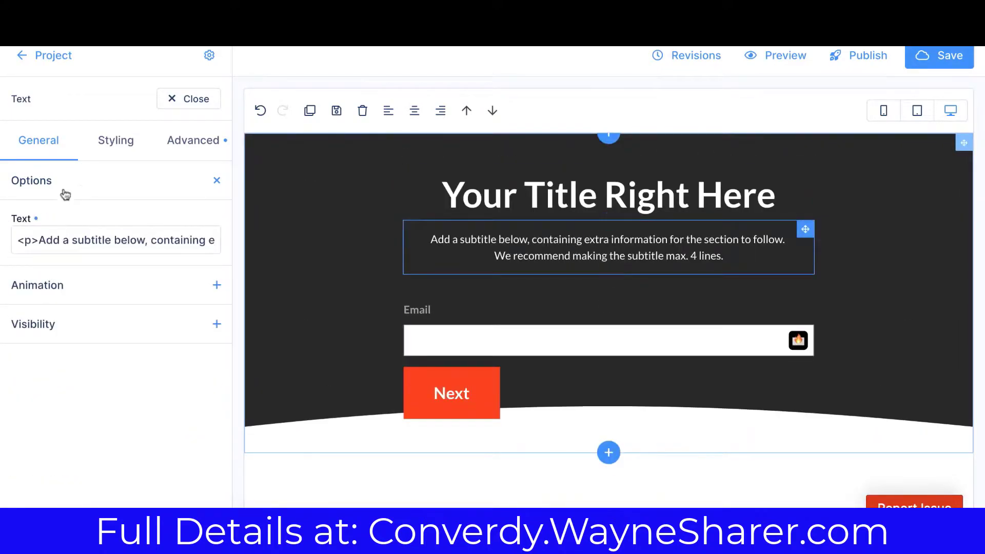
pyautogui.click(126, 143)
pyautogui.click(169, 143)
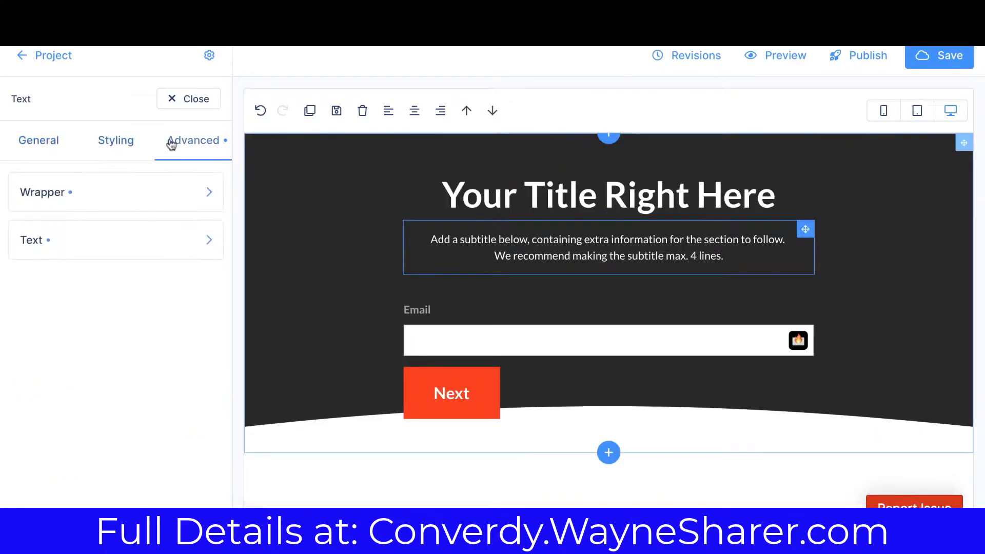
pyautogui.click(95, 239)
pyautogui.click(100, 296)
pyautogui.moveTo(63, 447)
pyautogui.mouseDown()
pyautogui.moveTo(53, 450)
pyautogui.moveTo(109, 450)
pyautogui.moveTo(65, 450)
pyautogui.mouseUp()
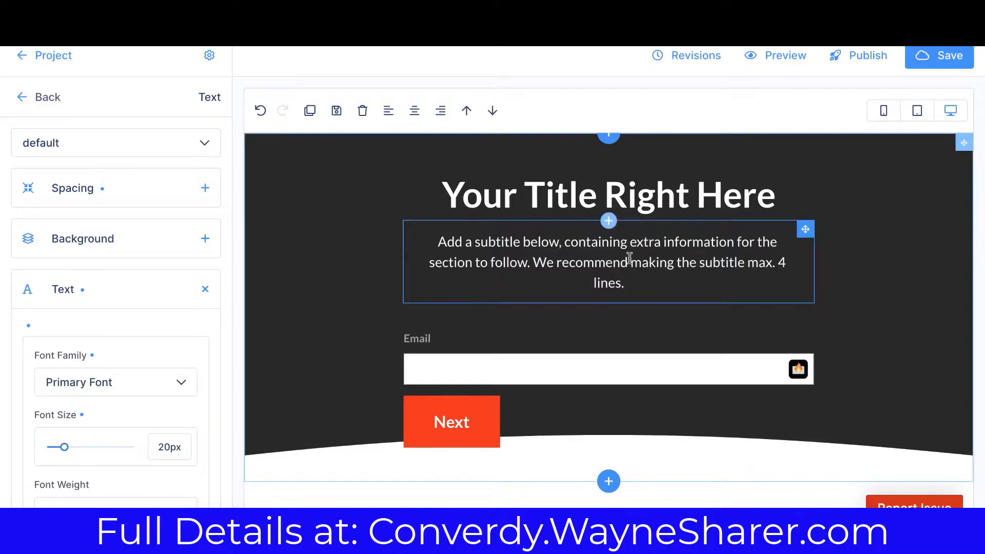
# Step: Clear the quote testimonial's custom spacing in its advanced element options
pyautogui.scroll(-5, 627, 309)
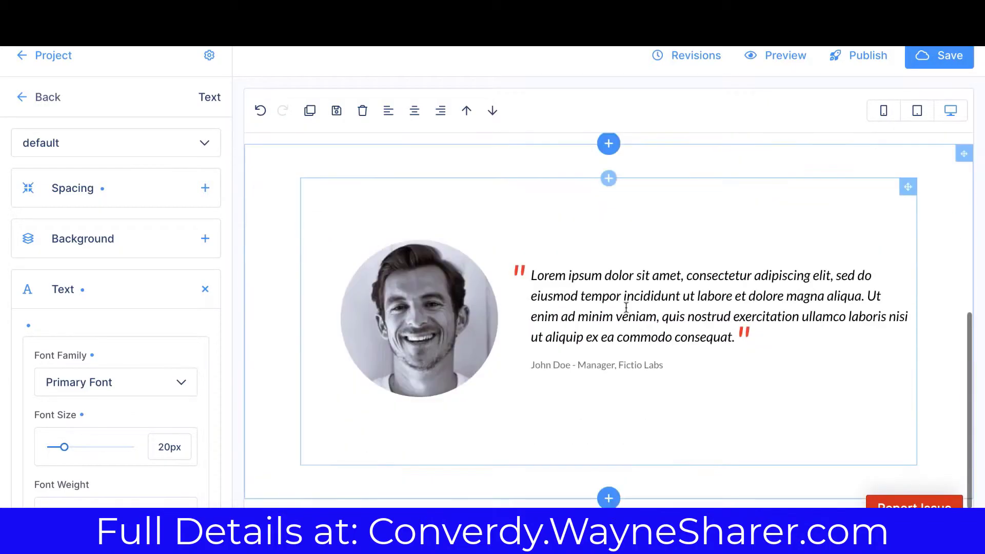
pyautogui.click(381, 326)
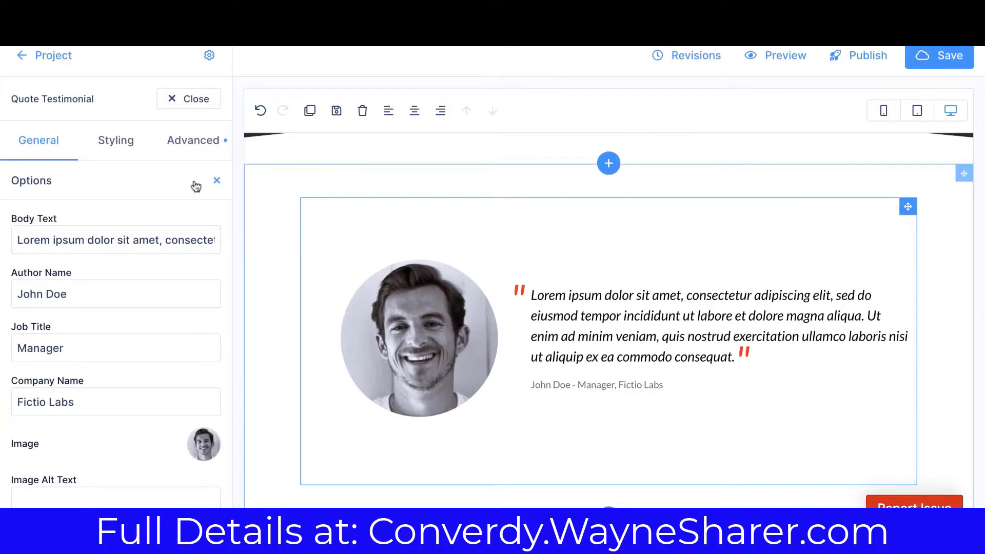
pyautogui.click(199, 150)
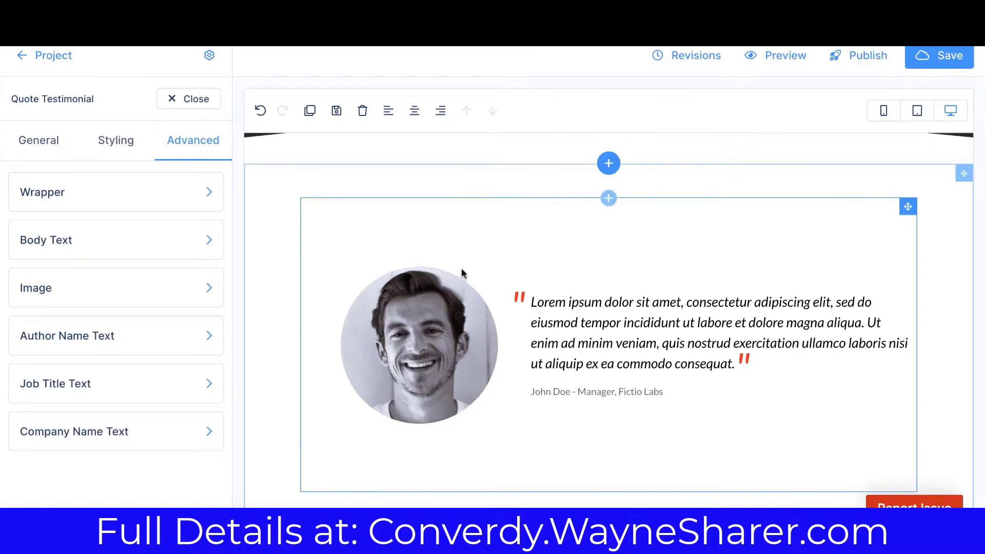
pyautogui.scroll(-1, 463, 375)
# Step: Change the hero section's background color to a linear gradient with red as the first color
pyautogui.scroll(3, 464, 375)
pyautogui.scroll(4, 463, 375)
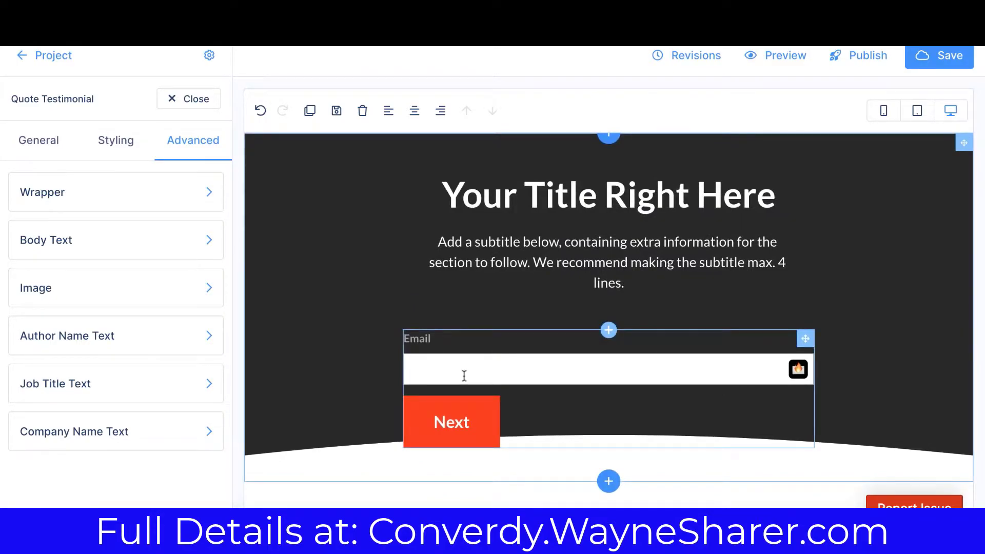
pyautogui.click(321, 272)
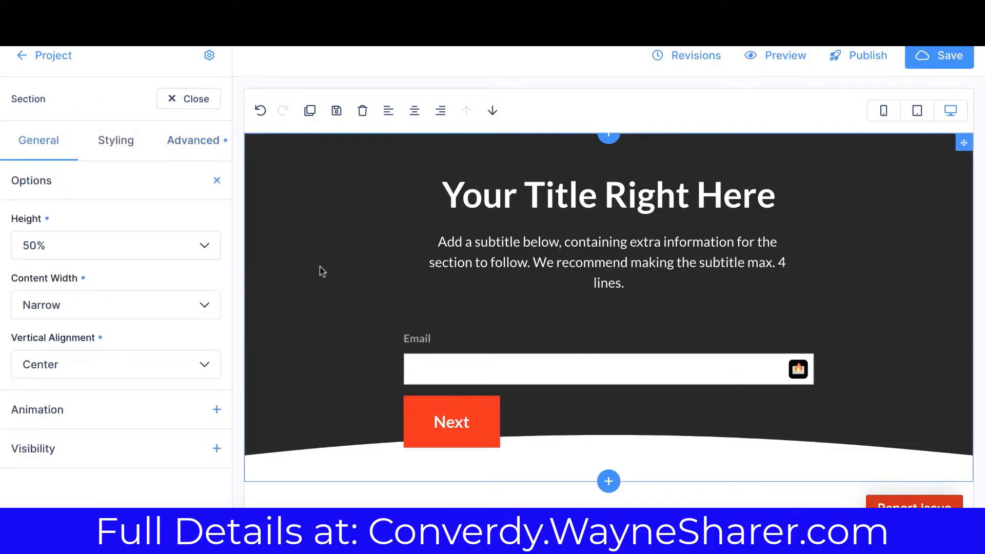
pyautogui.click(132, 143)
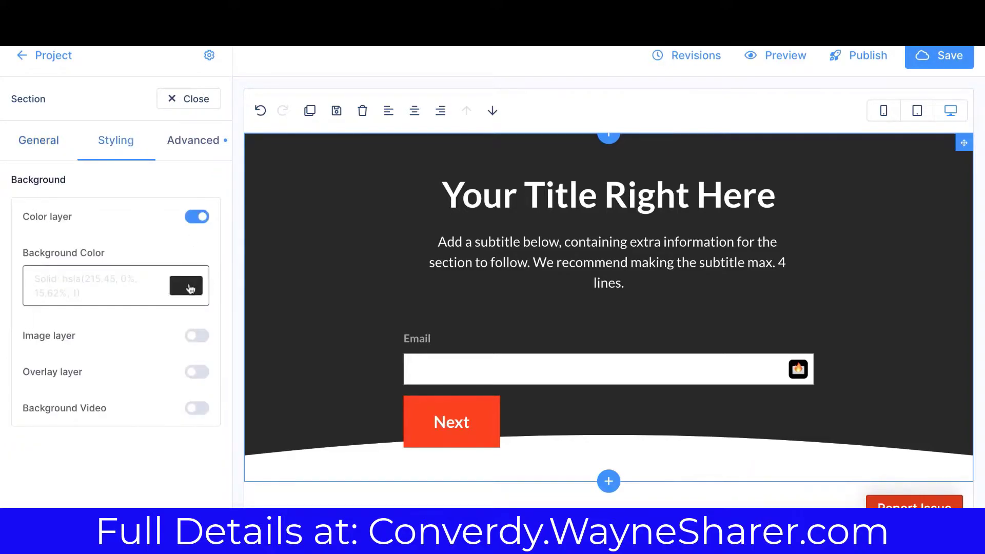
pyautogui.click(188, 290)
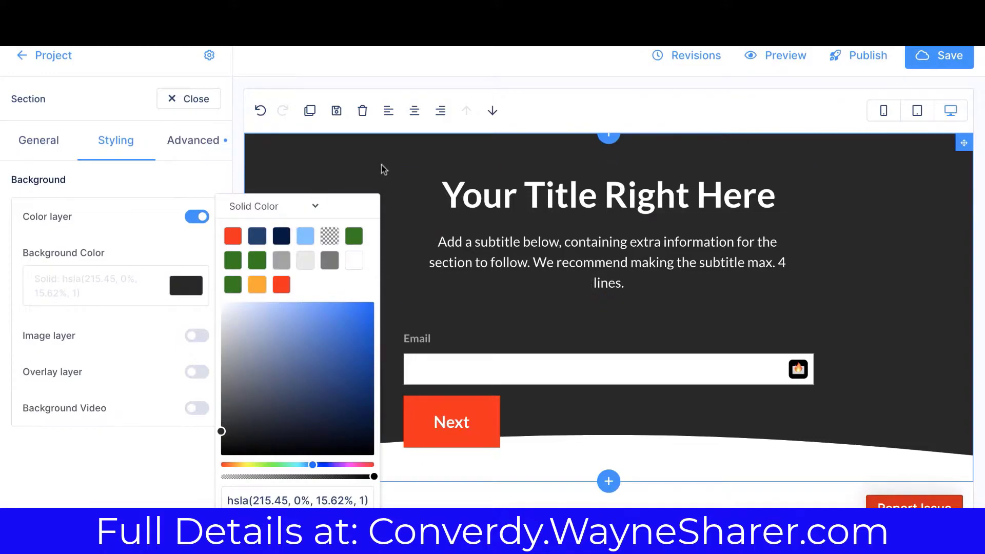
pyautogui.click(266, 203)
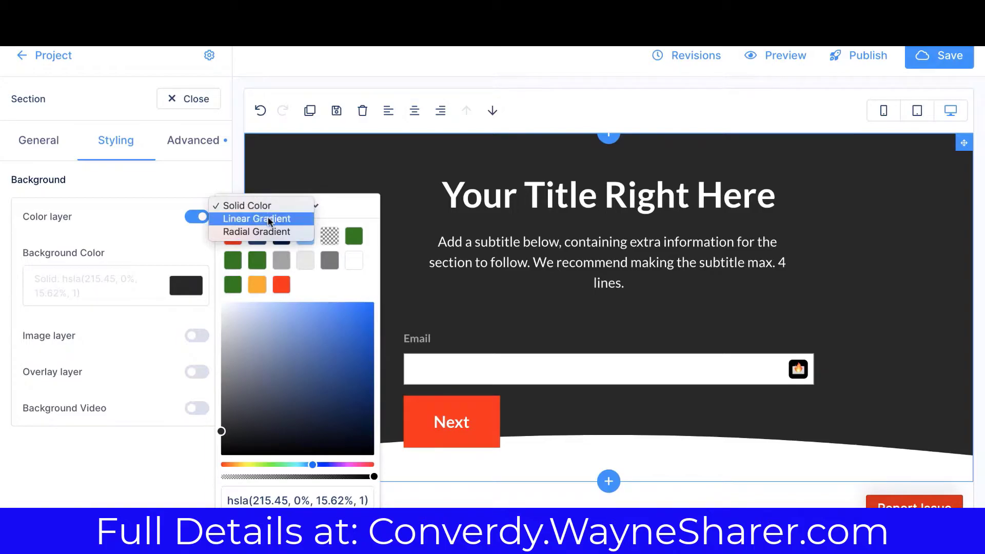
pyautogui.click(268, 219)
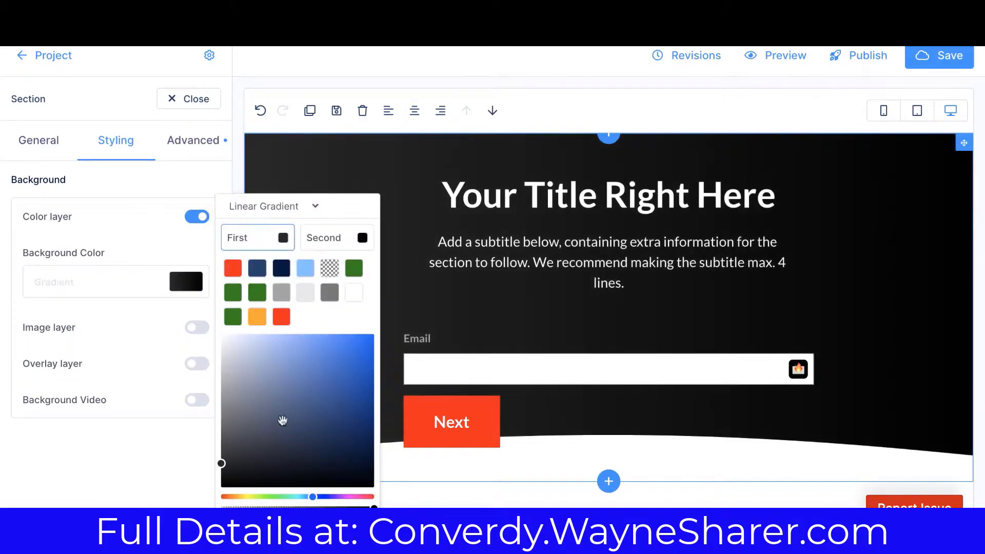
pyautogui.click(232, 268)
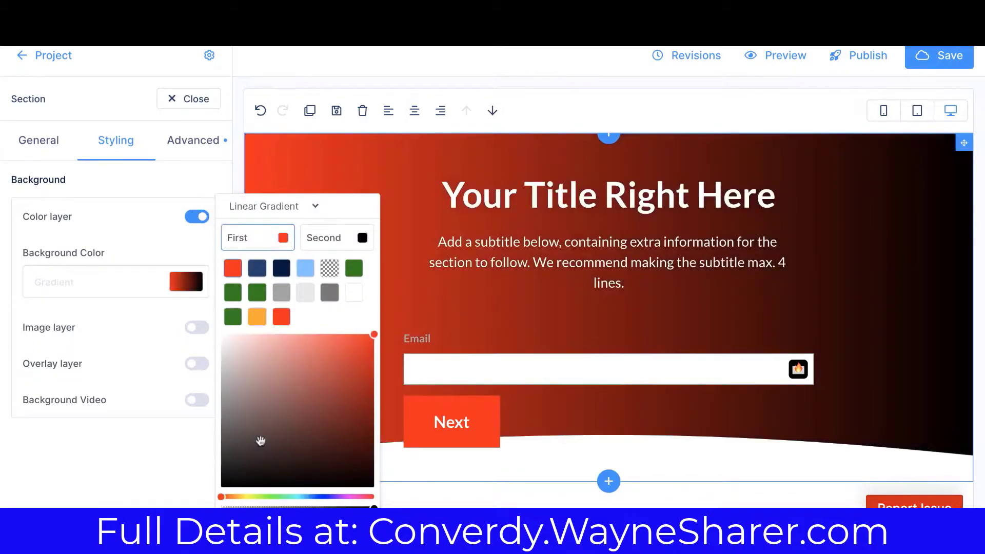
# Step: Set the hero background gradient's angle to 180° and its second color to dark navy blue
pyautogui.scroll(-2, 259, 445)
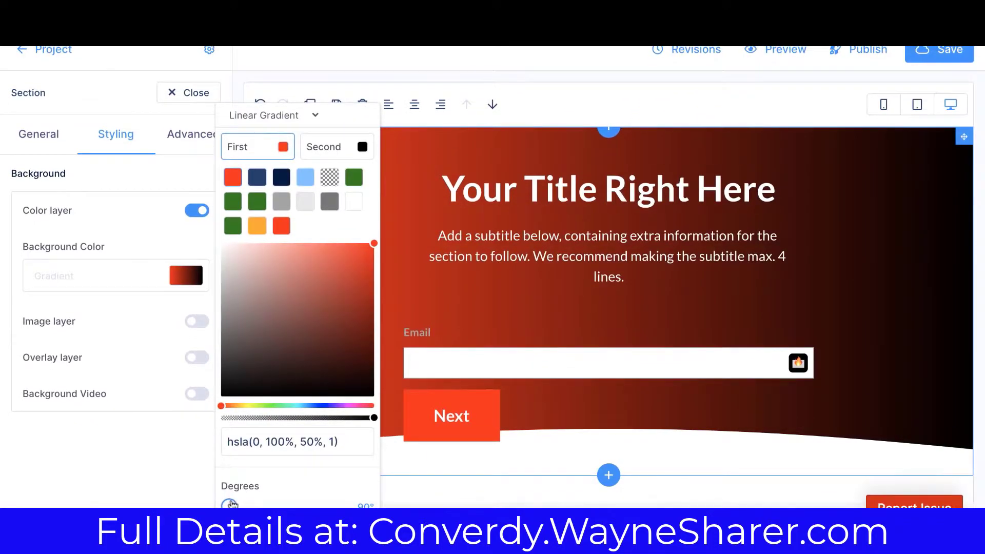
pyautogui.moveTo(232, 505); pyautogui.dragTo(230, 510)
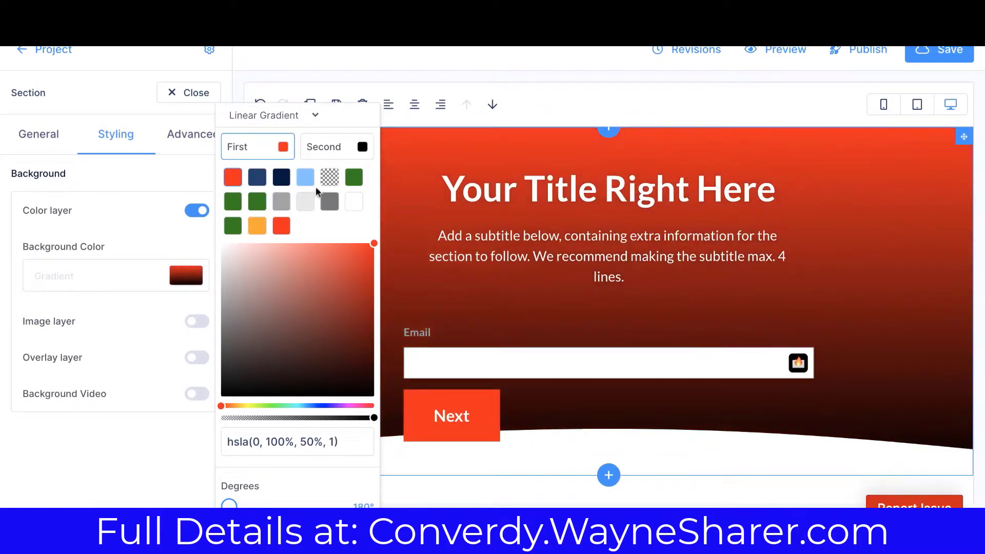
pyautogui.click(359, 147)
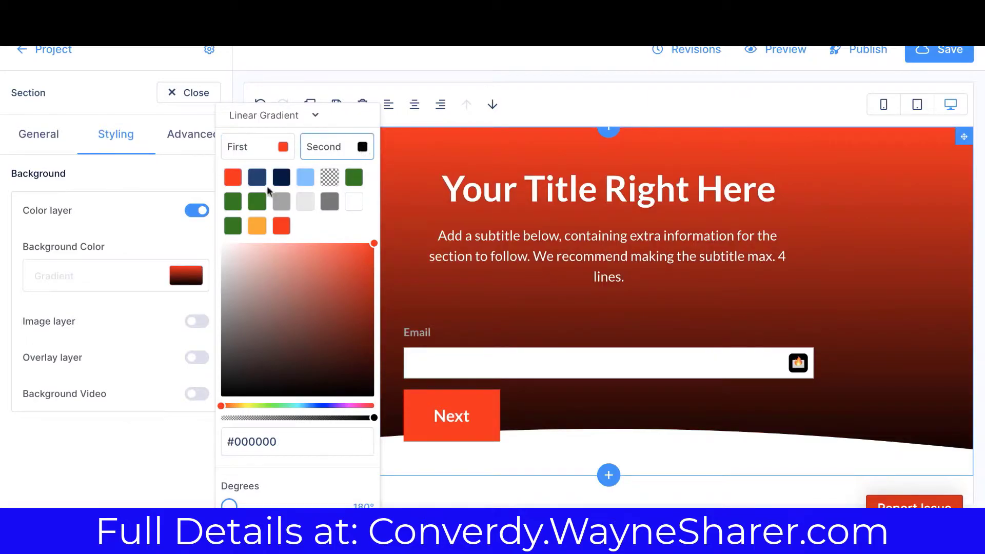
pyautogui.click(285, 182)
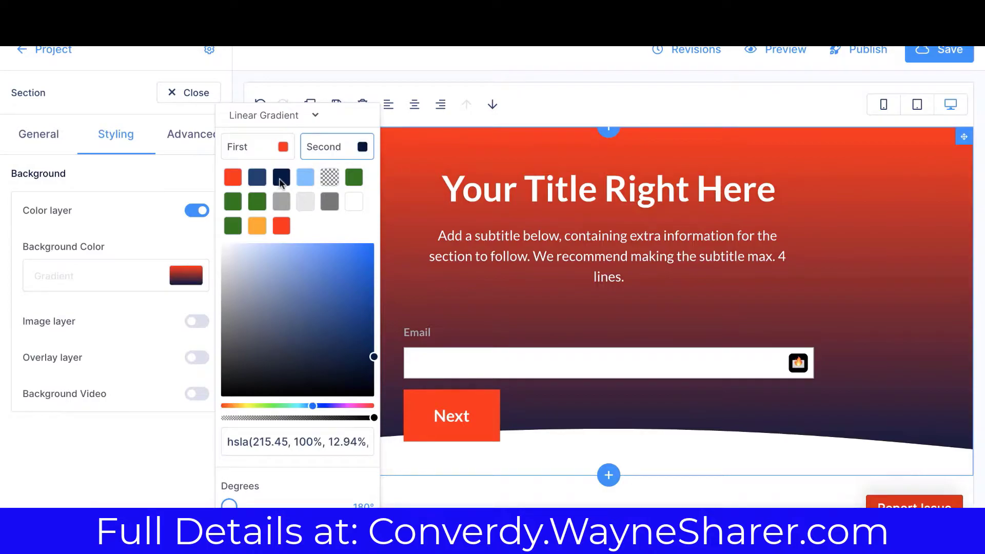
# Step: Switch the hero section's background to a radial gradient, set its size to 70 and leave the color settings
pyautogui.click(292, 114)
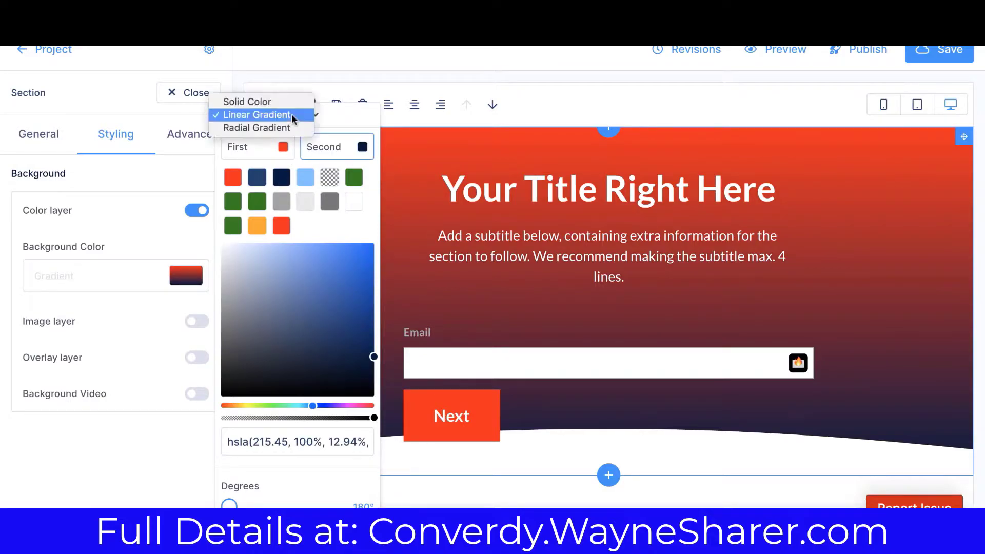
pyautogui.click(276, 135)
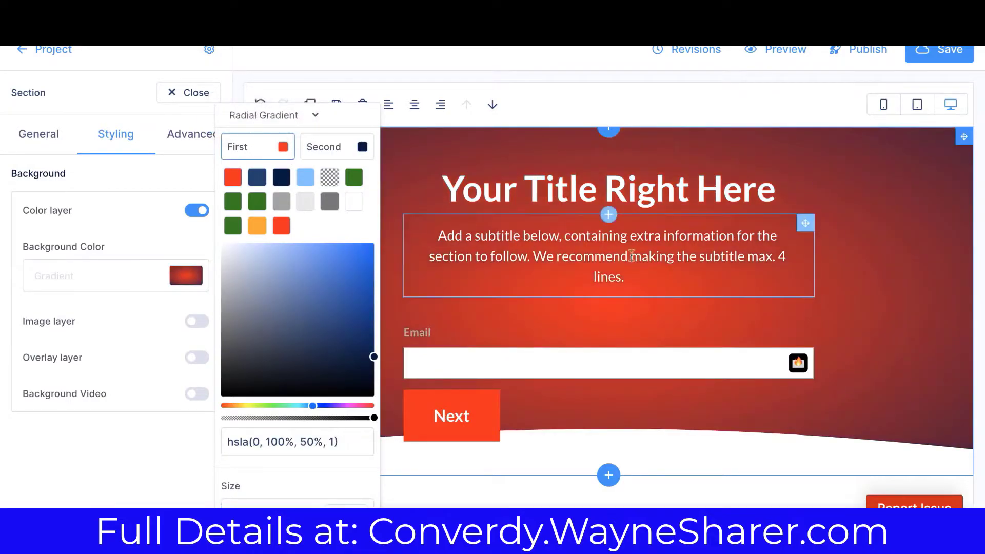
pyautogui.scroll(-1, 301, 477)
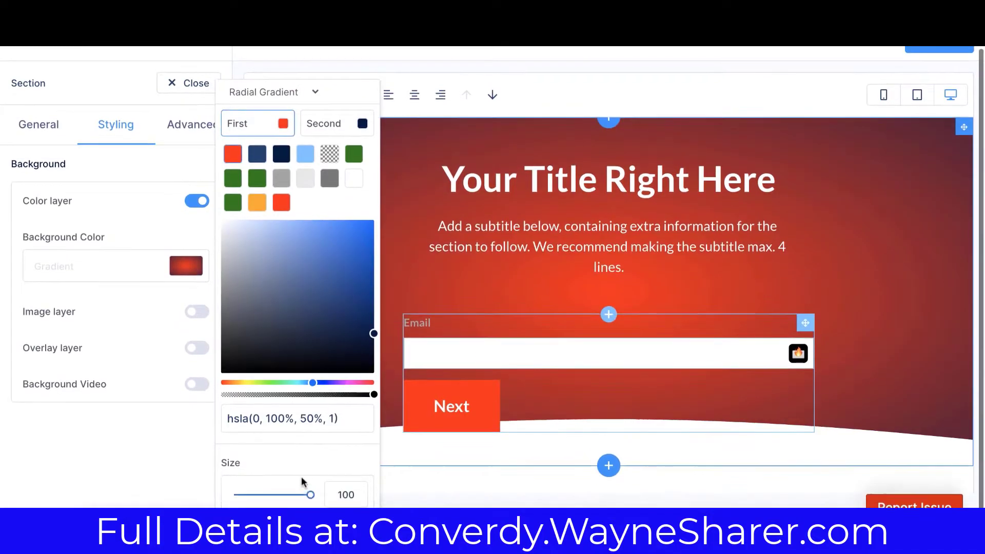
pyautogui.moveTo(311, 496); pyautogui.dragTo(289, 484)
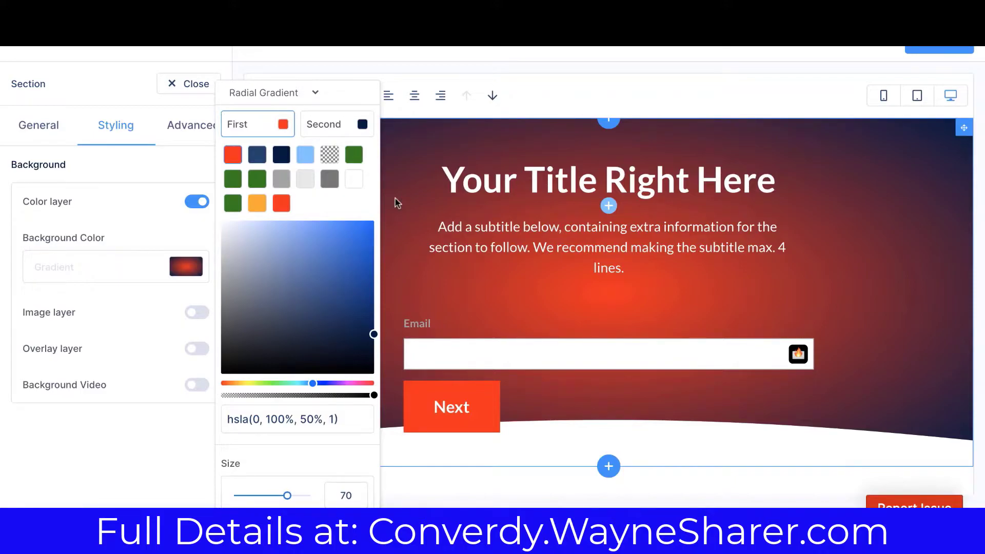
pyautogui.click(434, 271)
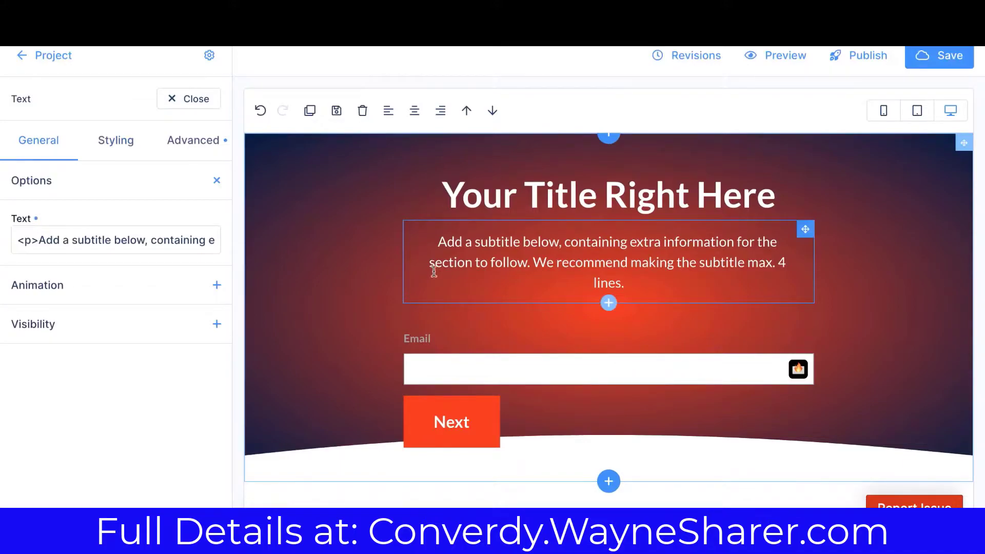
# Step: Examine the general options of the hero section and of the quote testimonial below it
pyautogui.click(334, 237)
pyautogui.scroll(-5, 334, 237)
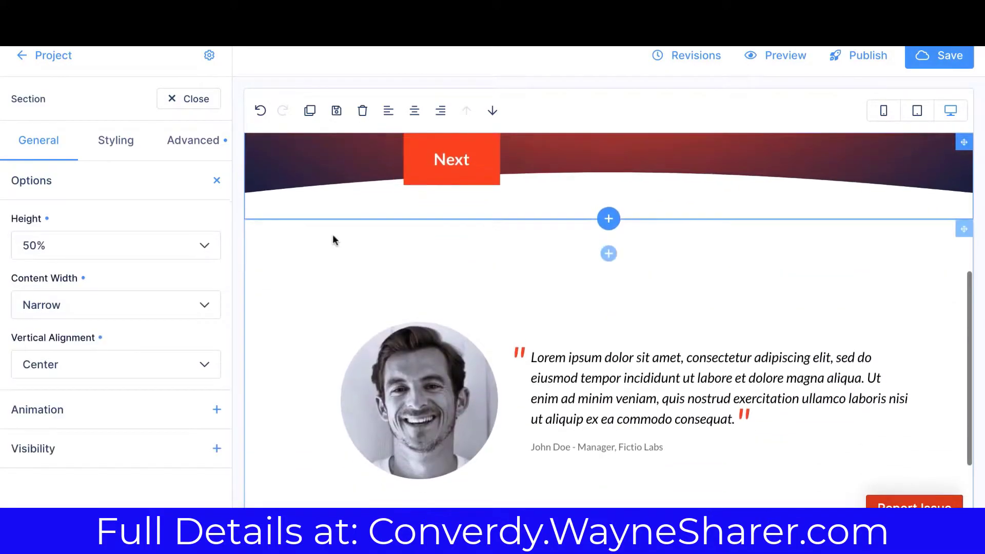
pyautogui.scroll(-2, 333, 238)
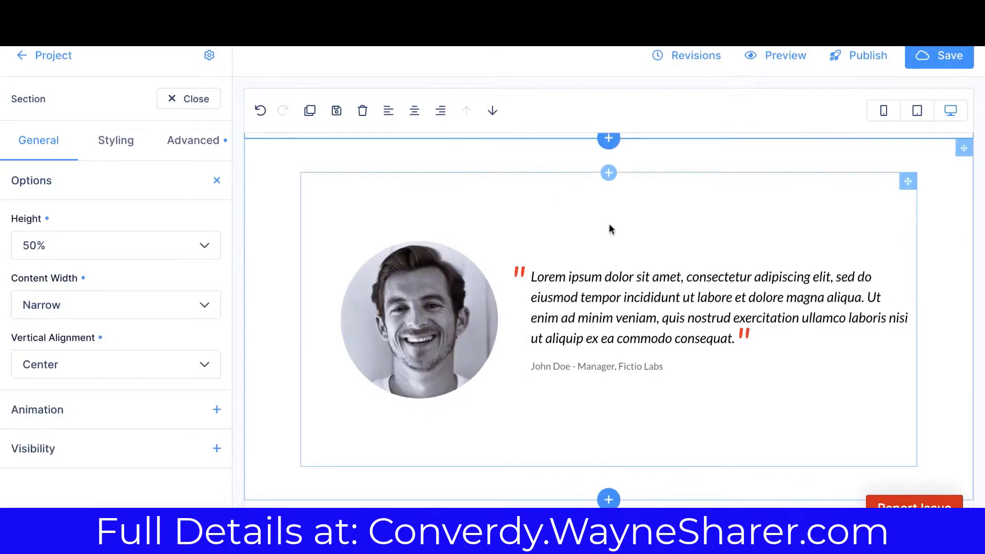
pyautogui.click(618, 207)
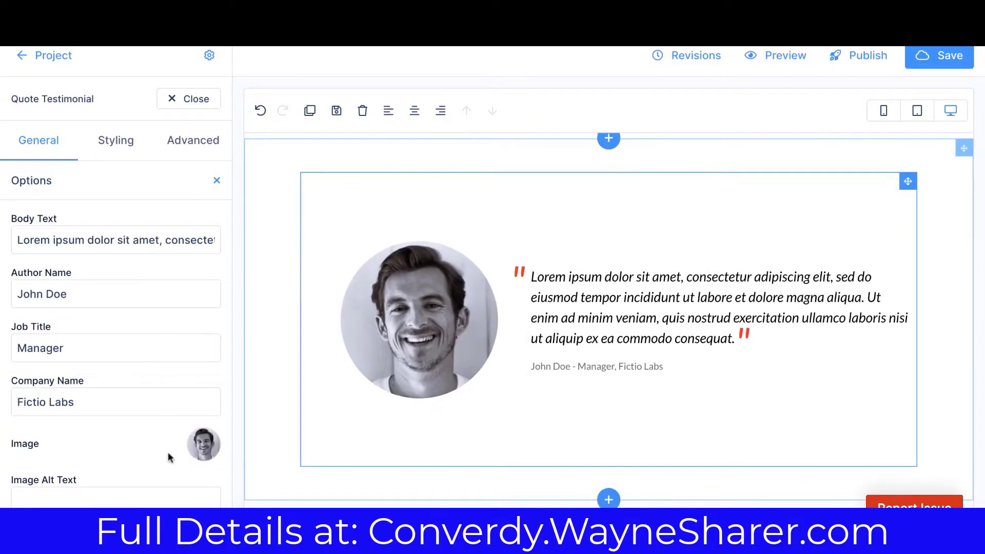
pyautogui.scroll(-2, 169, 456)
pyautogui.scroll(3, 124, 405)
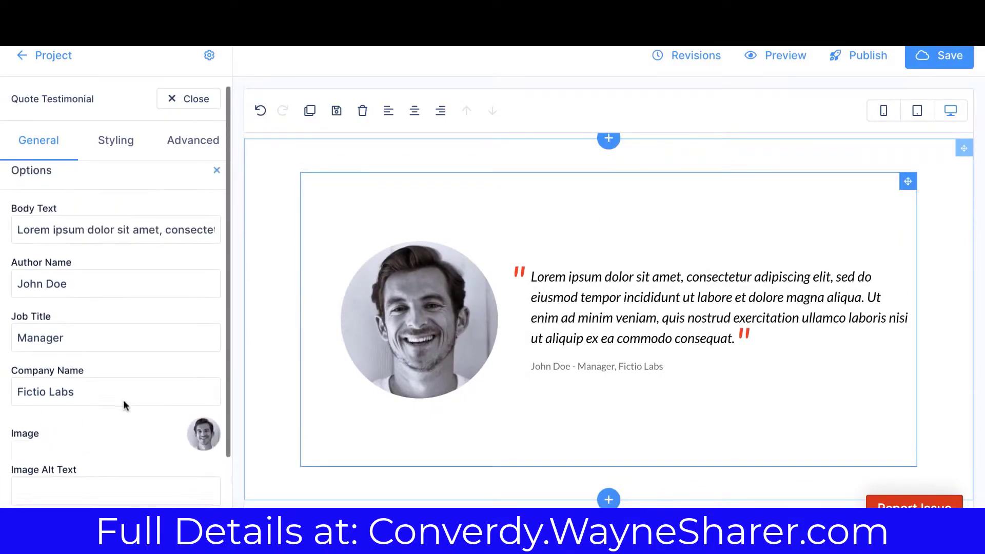
pyautogui.click(290, 286)
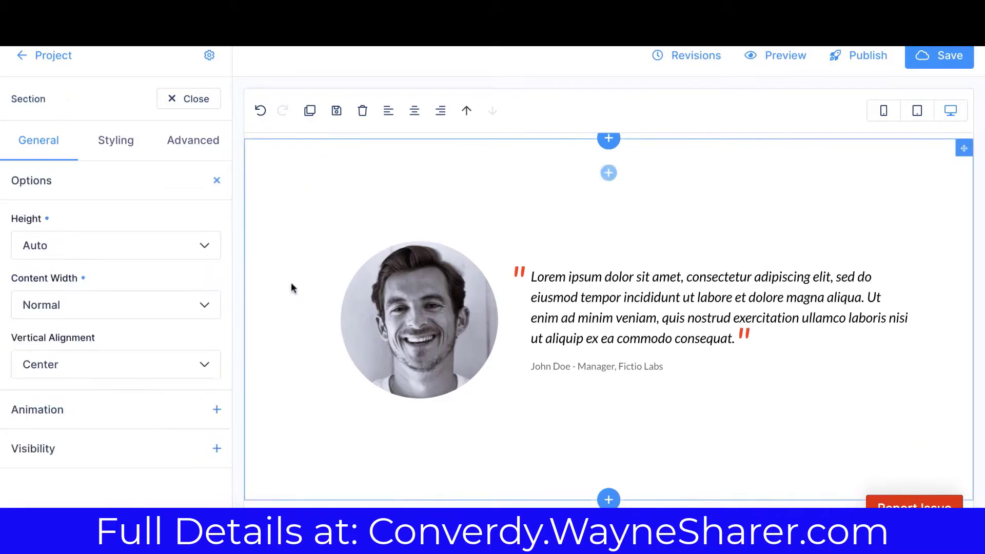
pyautogui.scroll(3, 291, 288)
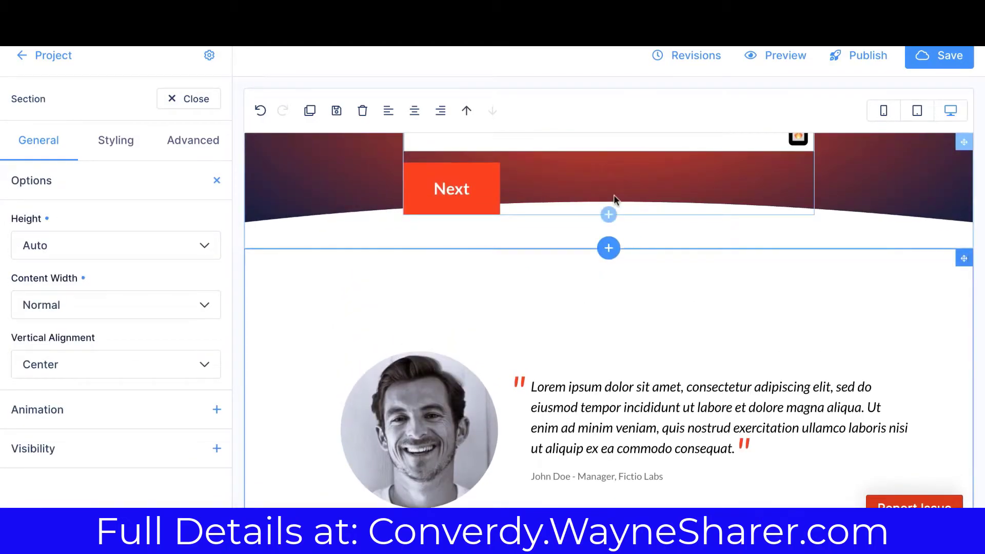
pyautogui.click(608, 215)
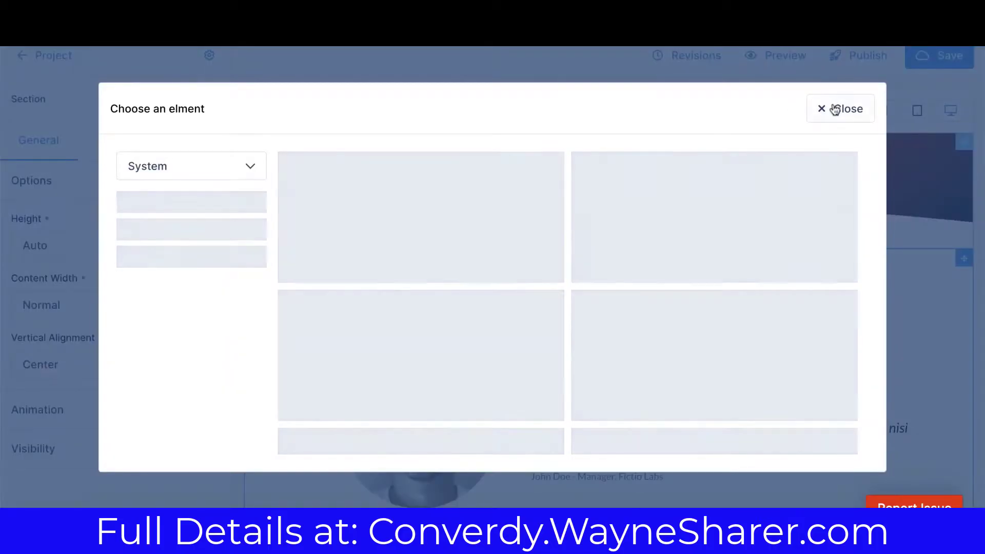
pyautogui.click(836, 108)
pyautogui.scroll(-2, 606, 311)
pyautogui.scroll(2, 606, 310)
# Step: Insert a Low stock indicator from the Scarcity elements above the quote testimonial and select it
pyautogui.click(610, 295)
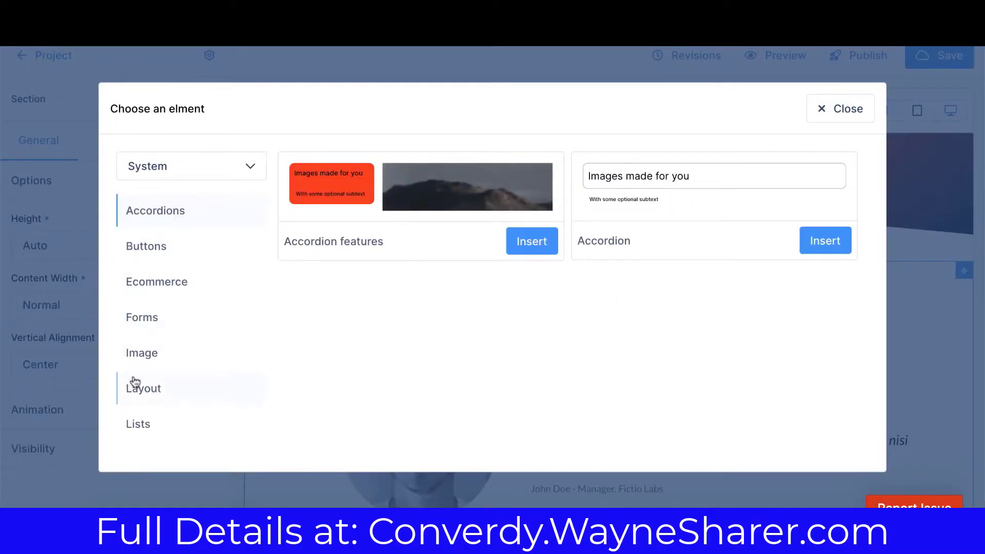
pyautogui.scroll(-2, 158, 354)
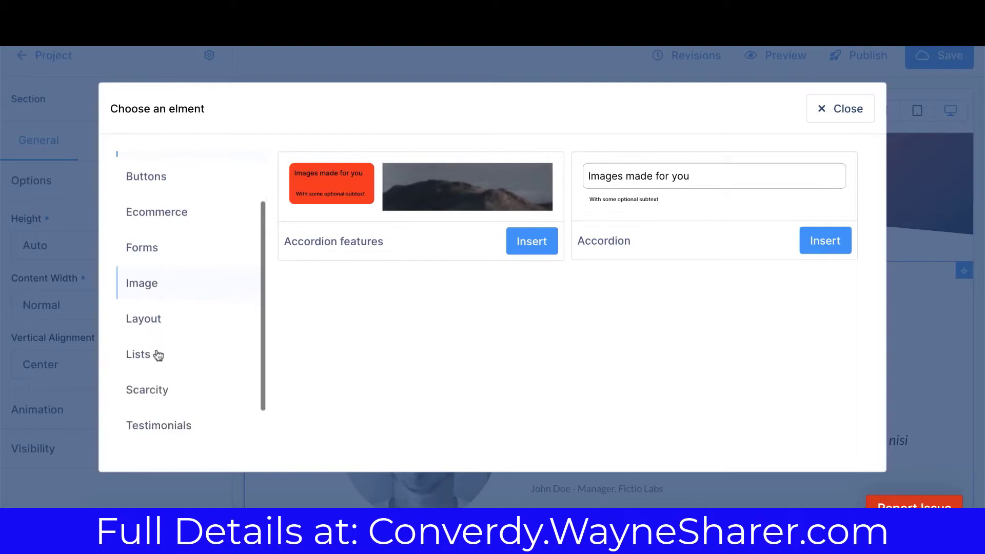
pyautogui.click(158, 389)
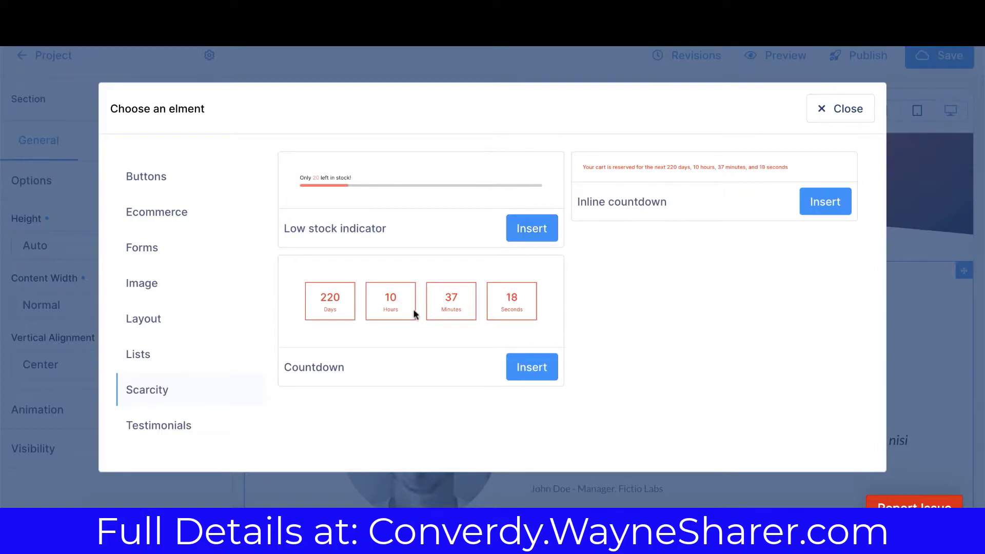
pyautogui.click(522, 226)
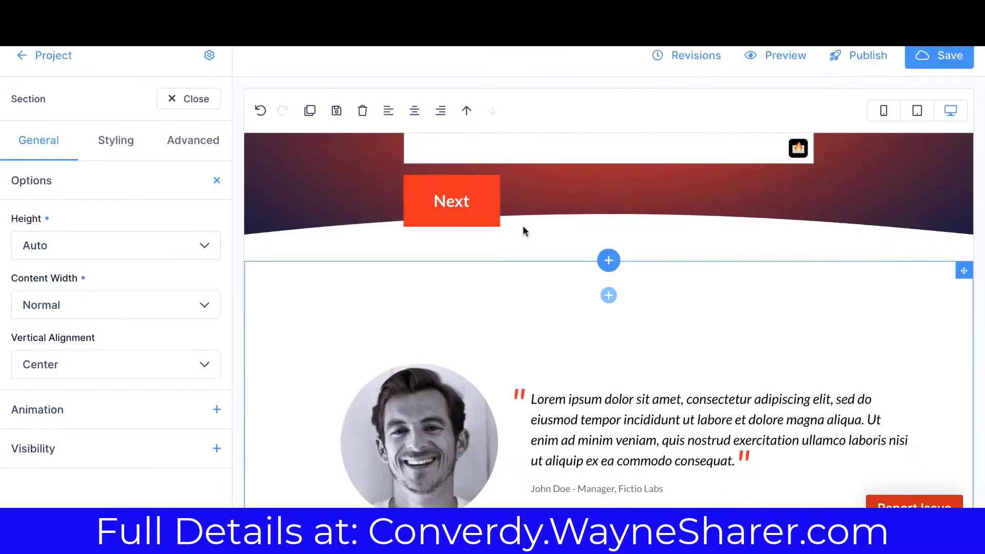
pyautogui.click(430, 325)
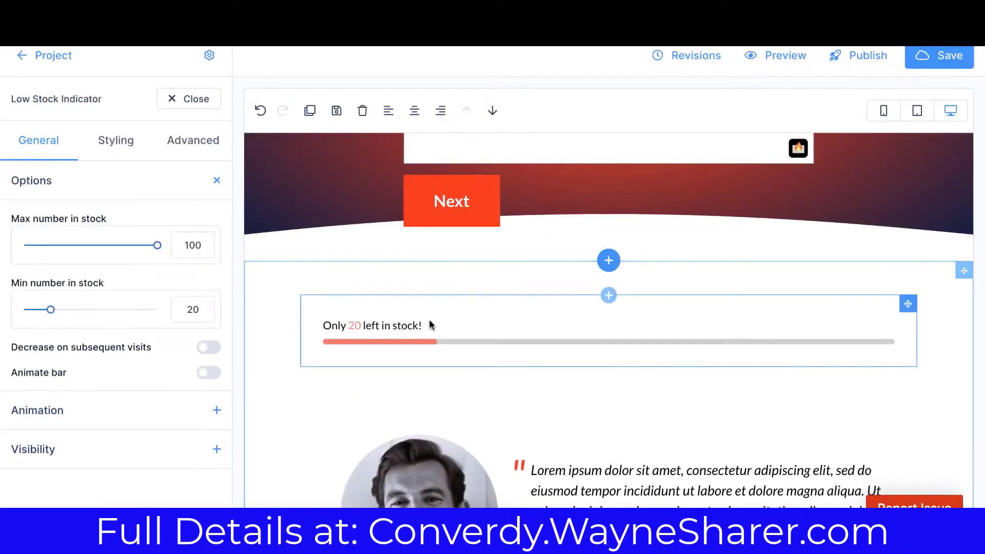
# Step: Set the low stock indicator's max number in stock to 3000 and its min number in stock to 154
pyautogui.doubleClick(200, 244)
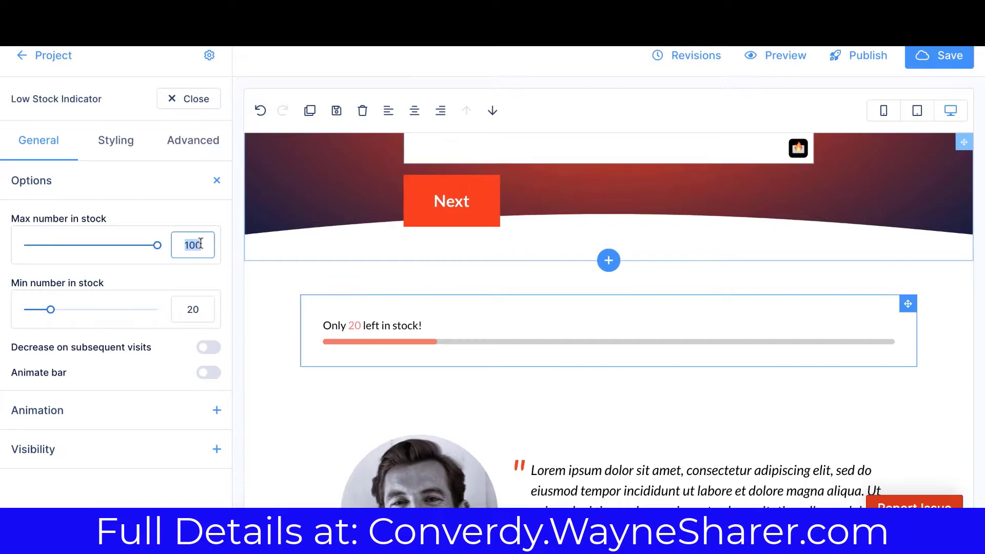
pyautogui.write('3000')
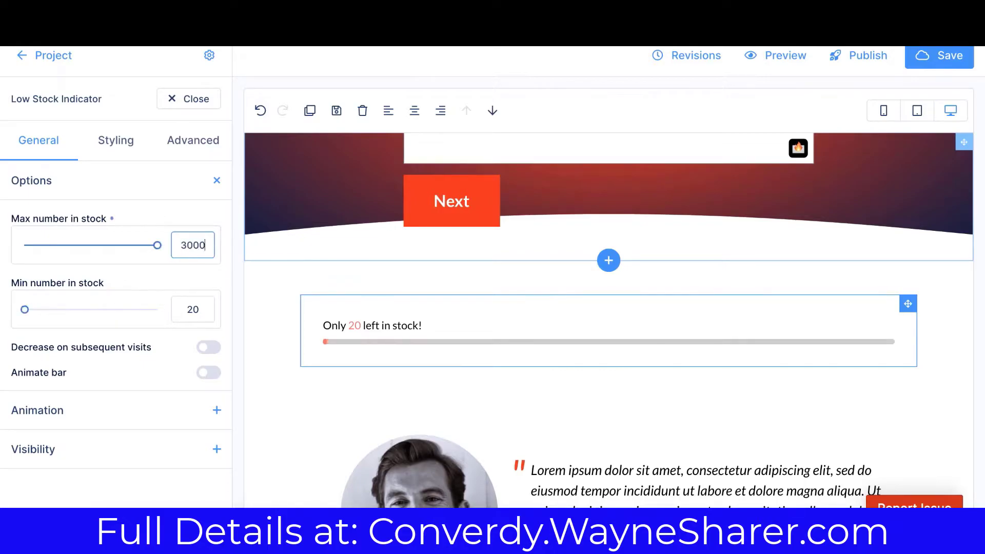
pyautogui.moveTo(26, 310); pyautogui.dragTo(31, 311)
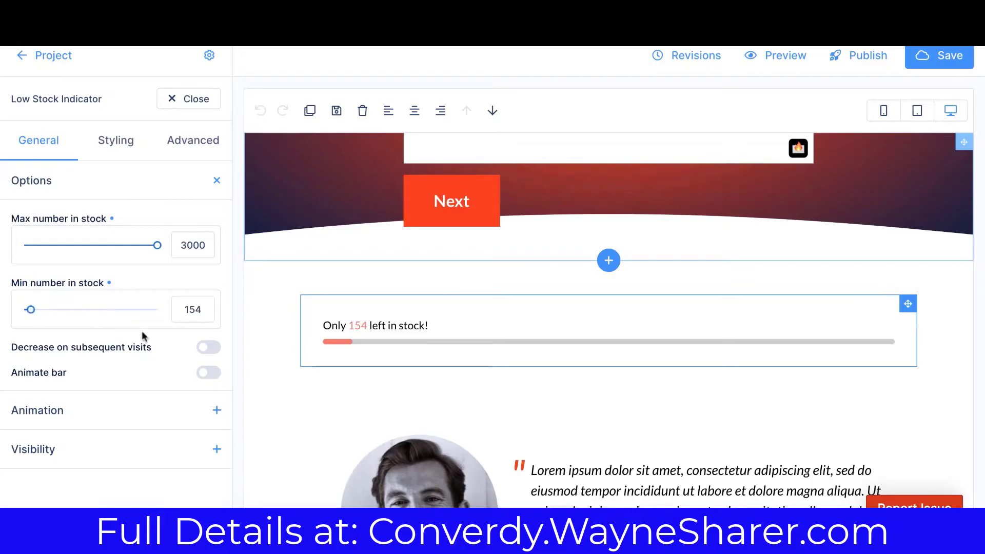
# Step: Try the low stock indicator's decrease on subsequent visits and animate bar options, leaving both off
pyautogui.click(202, 351)
pyautogui.click(204, 350)
pyautogui.click(209, 372)
pyautogui.click(209, 372)
# Step: Insert an Inline countdown from the Scarcity elements into the testimonial section and move it below the low stock indicator
pyautogui.click(608, 294)
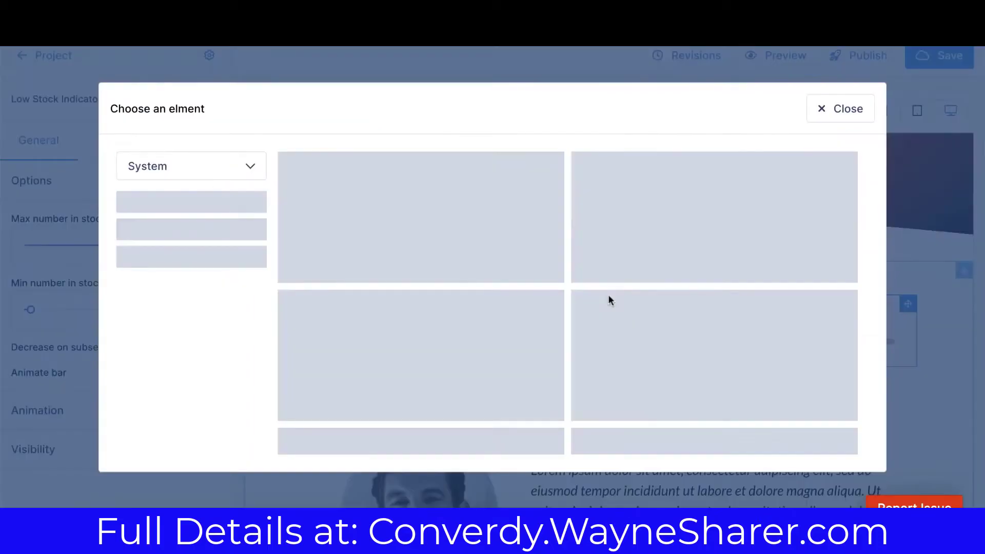
pyautogui.scroll(-3, 250, 333)
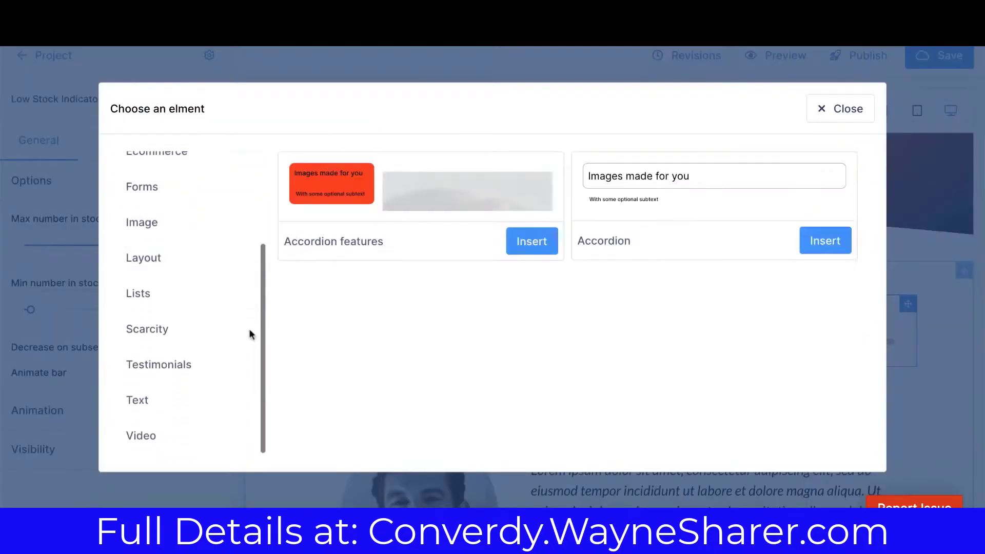
pyautogui.click(187, 330)
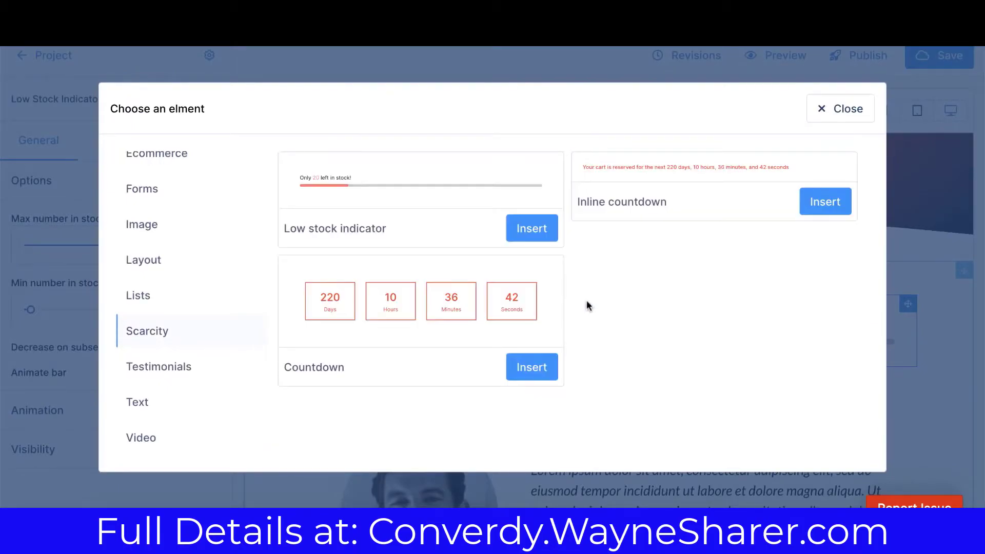
pyautogui.click(824, 201)
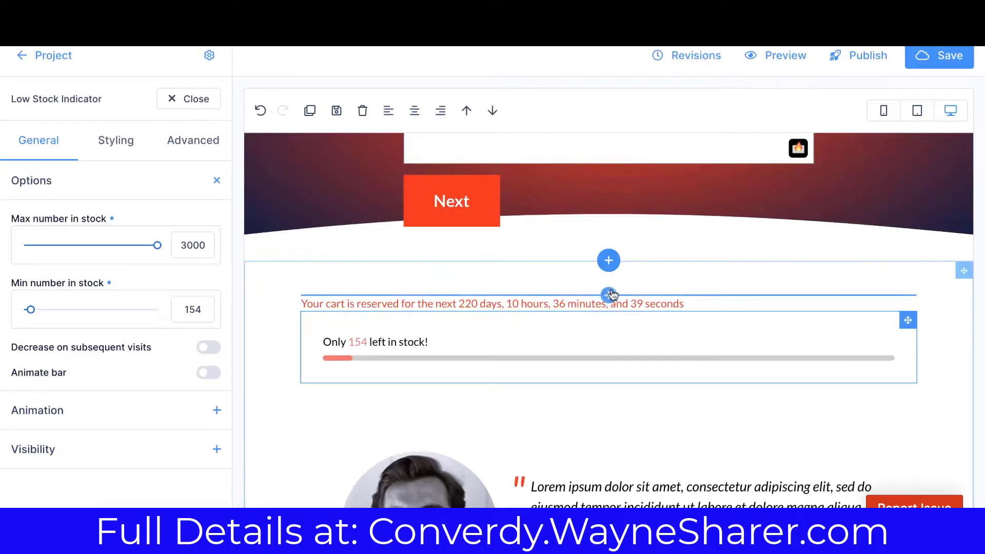
pyautogui.click(560, 302)
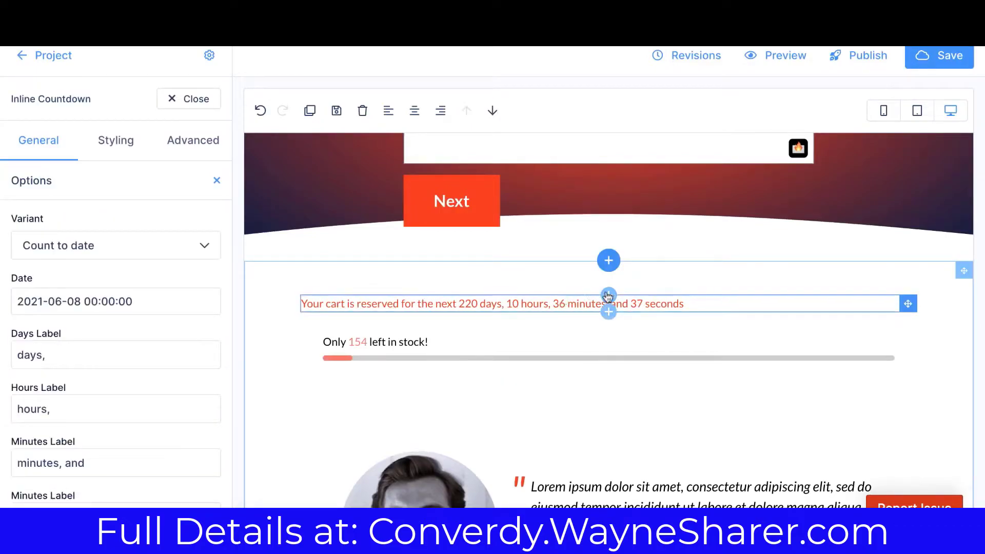
pyautogui.moveTo(909, 303); pyautogui.dragTo(832, 430)
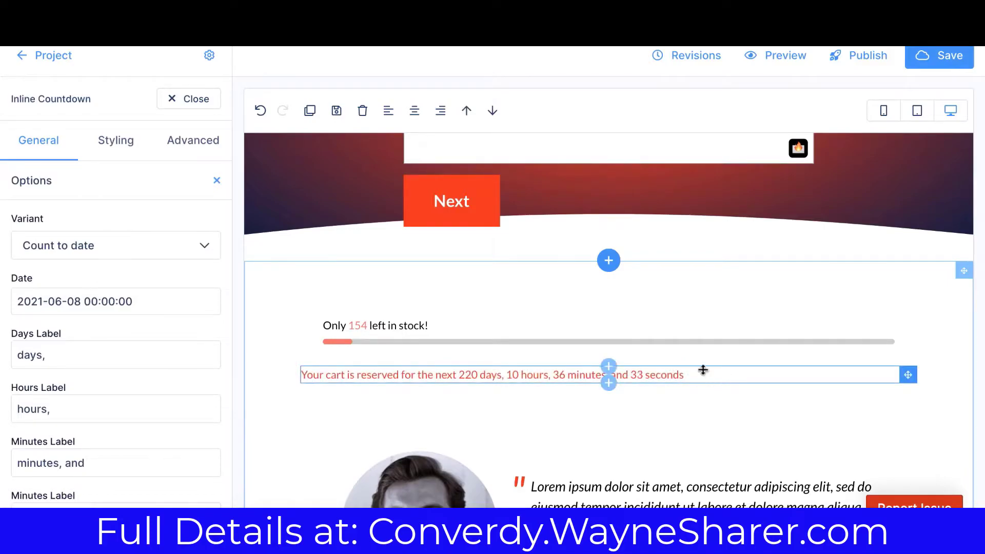
# Step: Add generous spacing above and below the inline countdown text
pyautogui.click(701, 290)
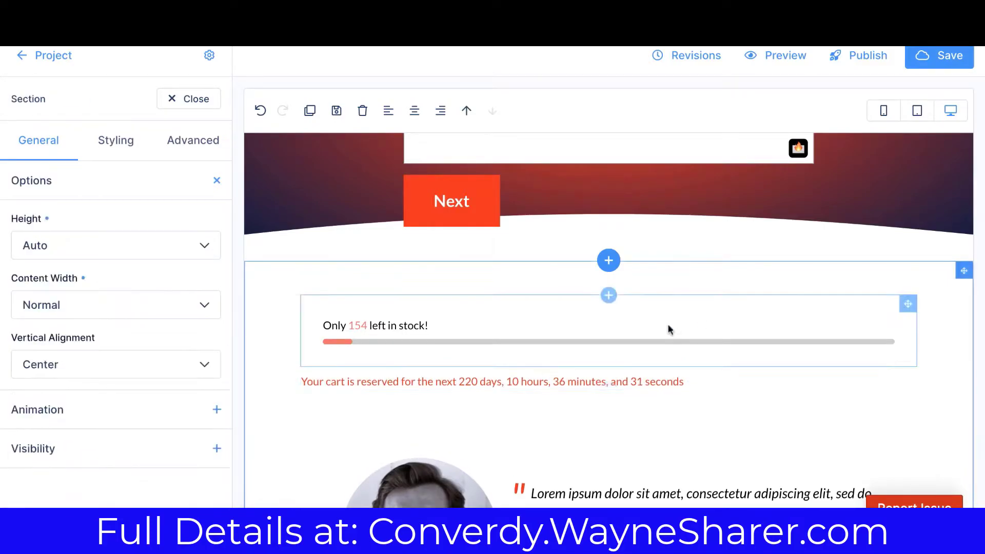
pyautogui.click(636, 369)
pyautogui.moveTo(635, 369); pyautogui.dragTo(631, 466)
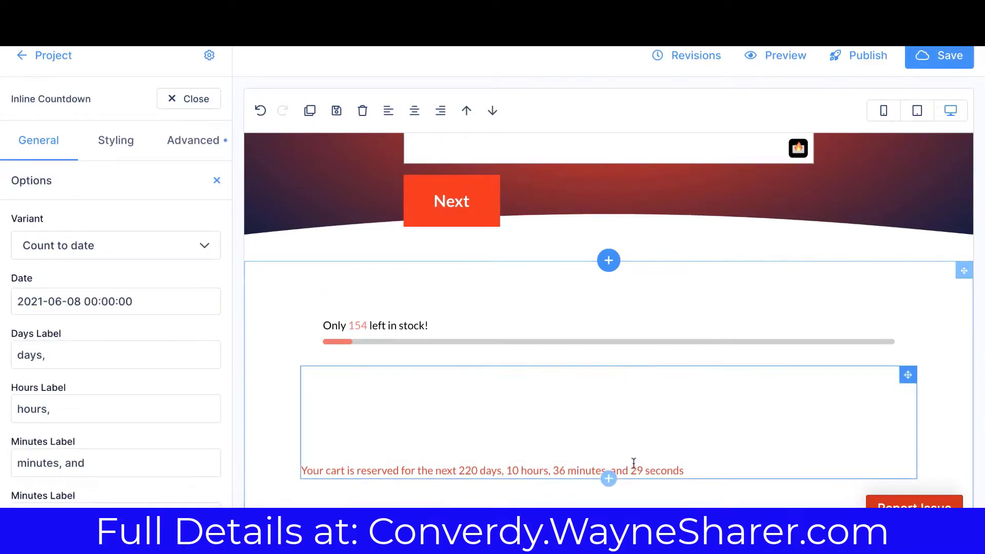
pyautogui.scroll(-4, 633, 464)
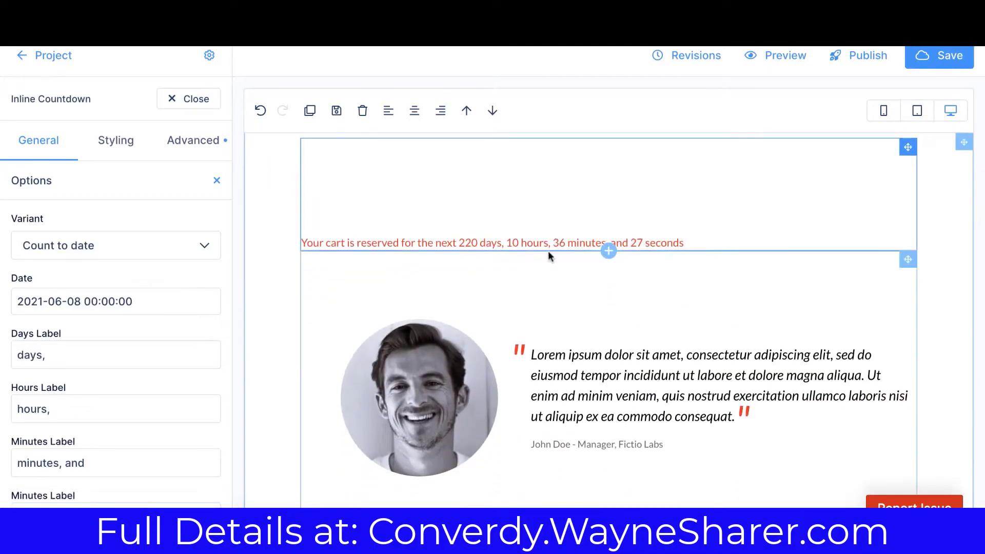
pyautogui.moveTo(546, 255); pyautogui.dragTo(550, 384)
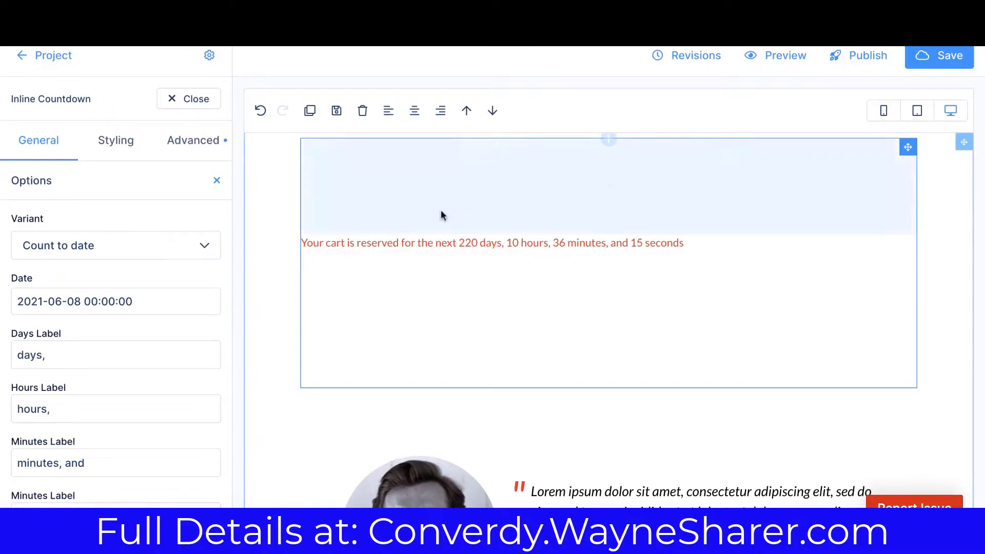
# Step: Set the inline countdown's target date to 2021-05-11 and its time to 02:03:02
pyautogui.click(139, 257)
pyautogui.click(138, 256)
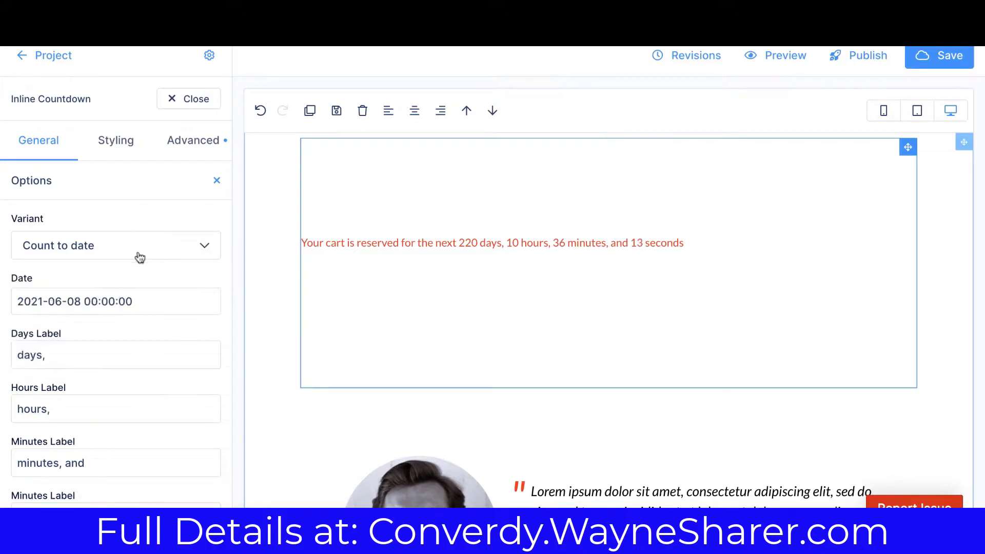
pyautogui.click(102, 307)
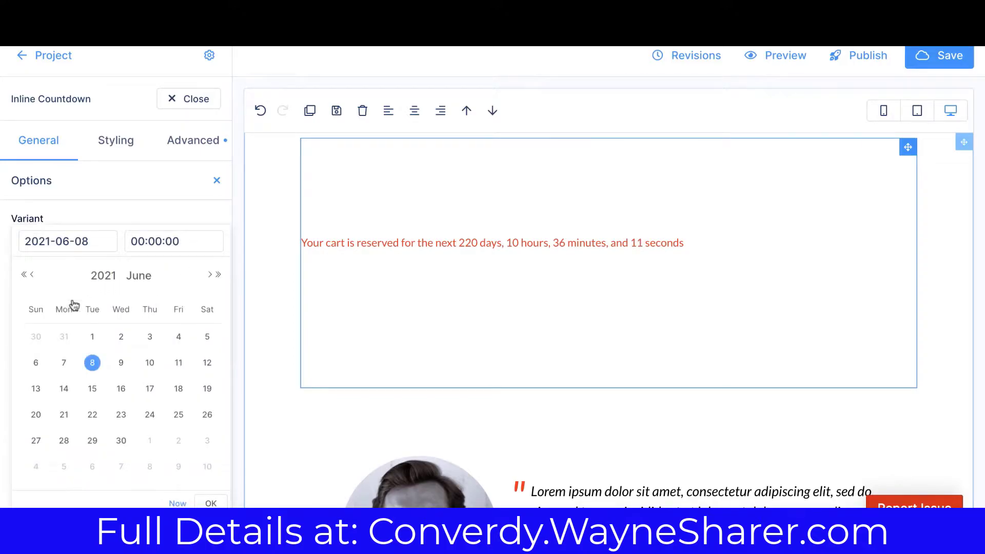
pyautogui.click(139, 244)
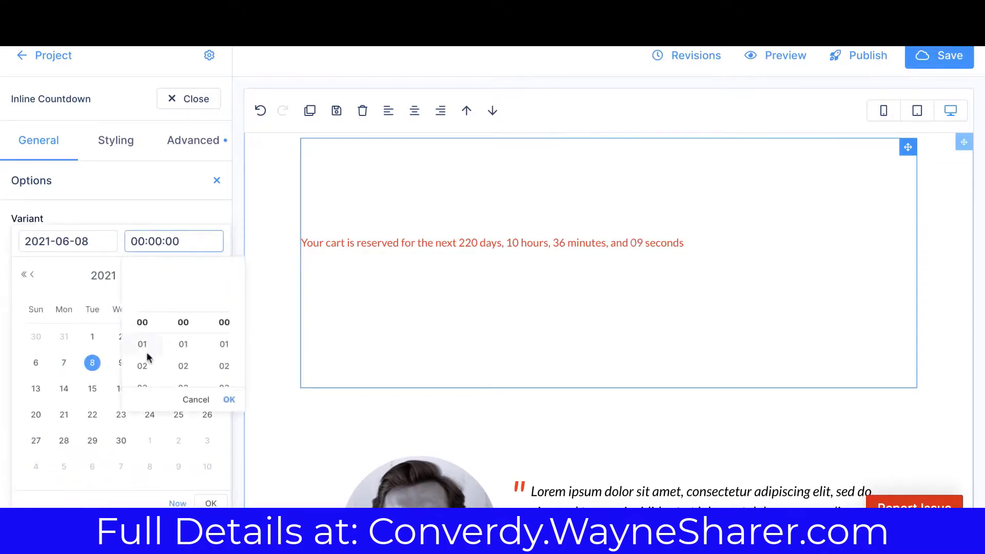
pyautogui.click(144, 366)
pyautogui.click(224, 366)
pyautogui.click(183, 385)
pyautogui.click(228, 400)
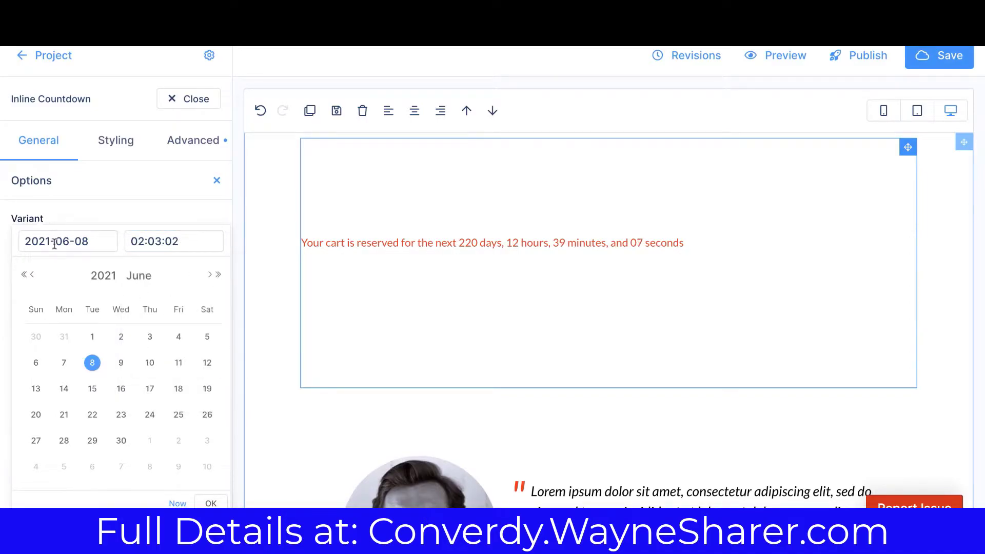
pyautogui.click(32, 274)
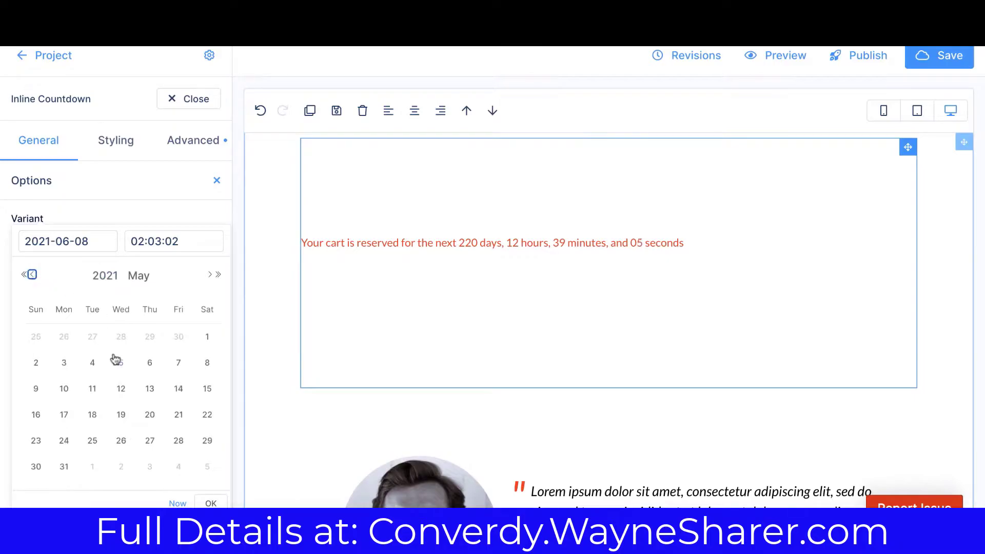
pyautogui.click(93, 395)
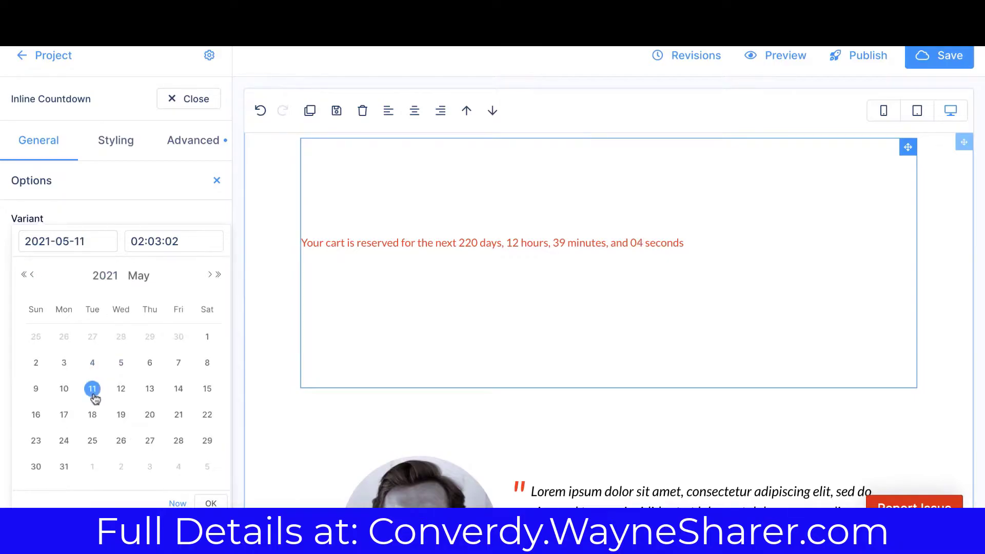
pyautogui.click(145, 207)
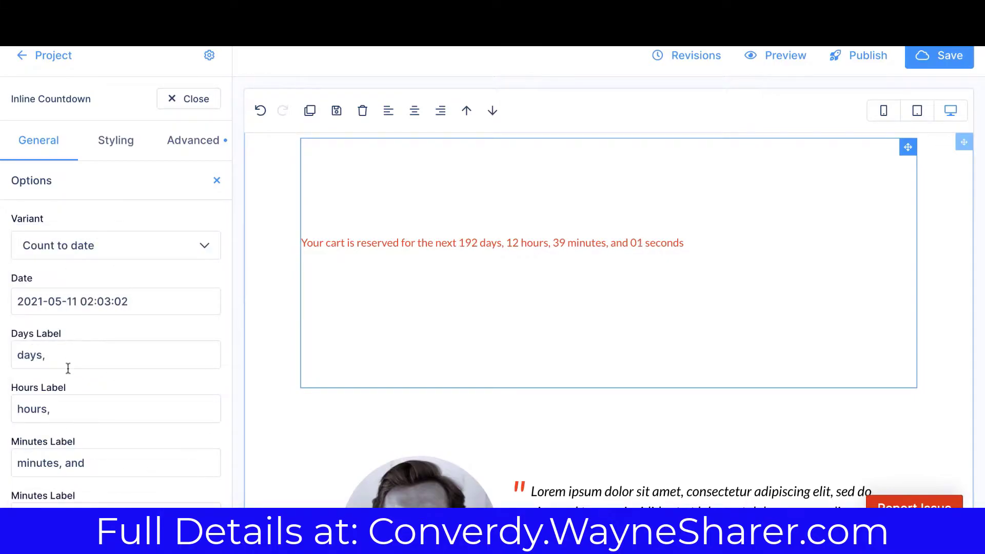
# Step: Try replacing the text of the countdown's days label with "these days" and restore it to "days,"
pyautogui.click(68, 368)
pyautogui.moveTo(40, 359); pyautogui.dragTo(19, 359)
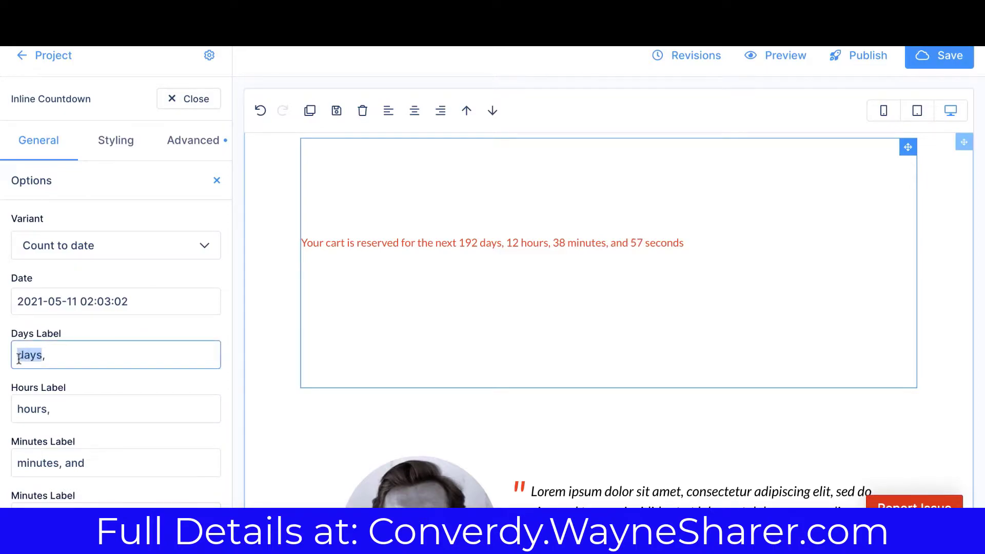
pyautogui.write('these days')
pyautogui.press('BackSpace')
pyautogui.press('BackSpace')
pyautogui.write('ys')
pyautogui.press('BackSpace')
pyautogui.press('BackSpace')
pyautogui.press('BackSpace')
pyautogui.press('BackSpace')
pyautogui.press('BackSpace')
pyautogui.press('BackSpace')
pyautogui.press('BackSpace')
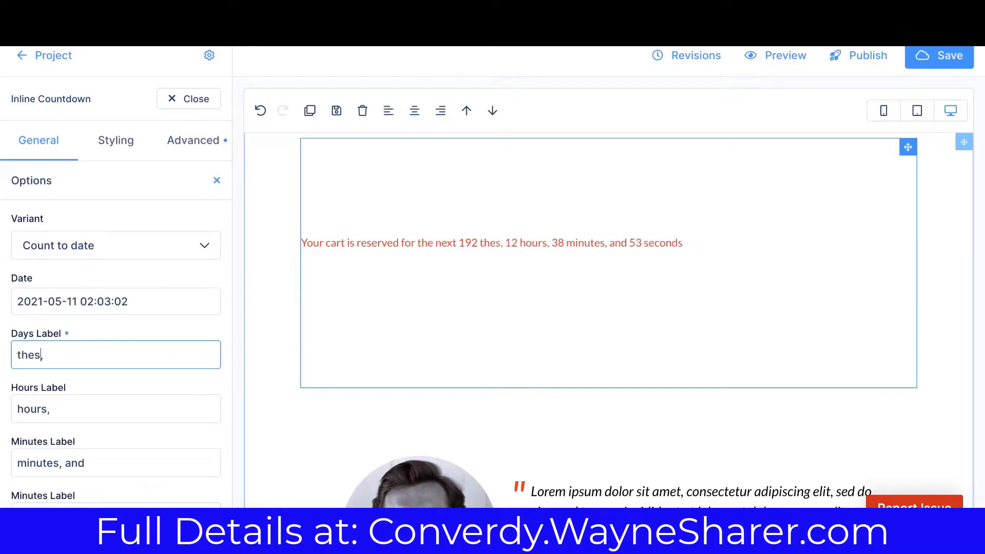
pyautogui.press('BackSpace')
pyautogui.press('BackSpace')
pyautogui.press('BackSpace')
pyautogui.write('days,')
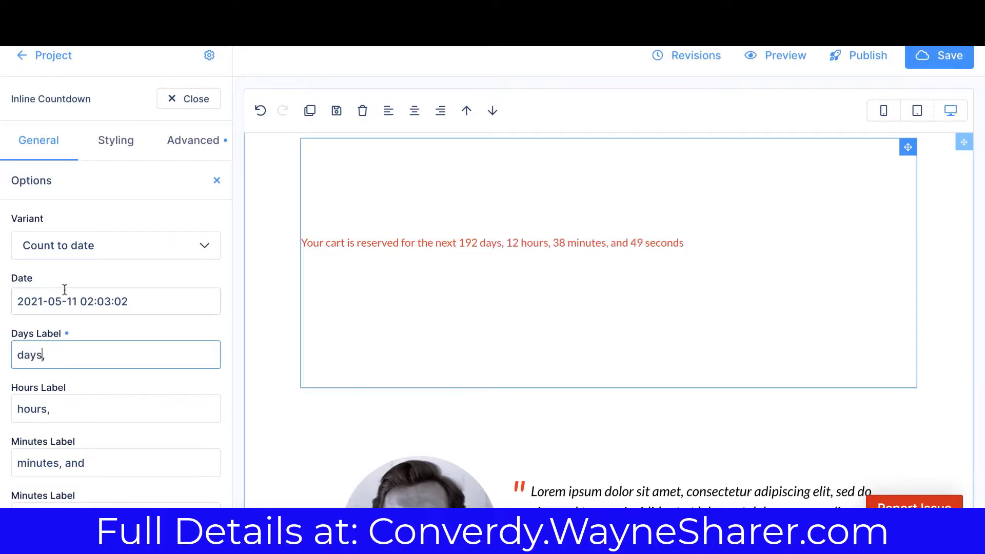
# Step: Switch the inline countdown to the "Evergreen: now + n" variant with 5 days, 5 hours and 5 minutes
pyautogui.scroll(-1, 65, 290)
pyautogui.click(124, 192)
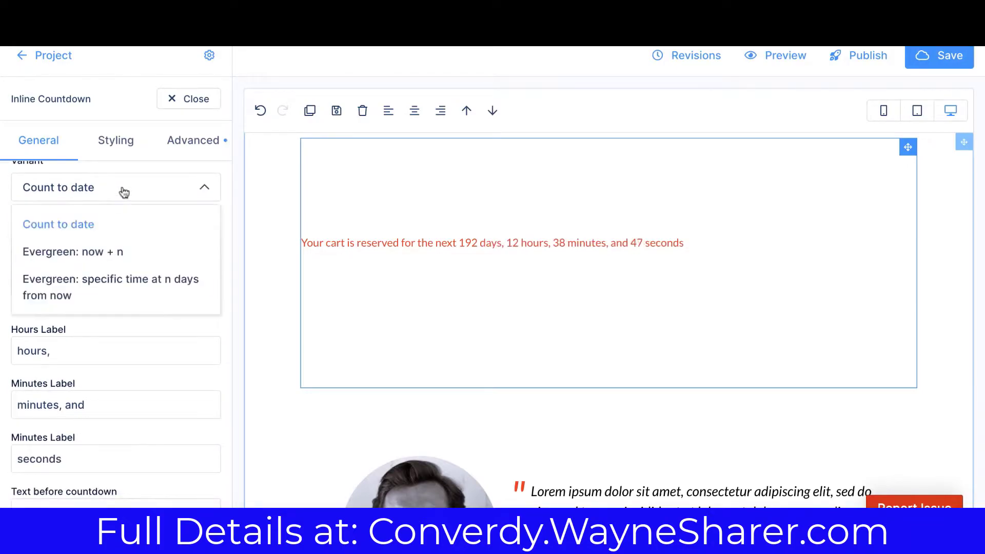
pyautogui.click(100, 255)
pyautogui.click(99, 249)
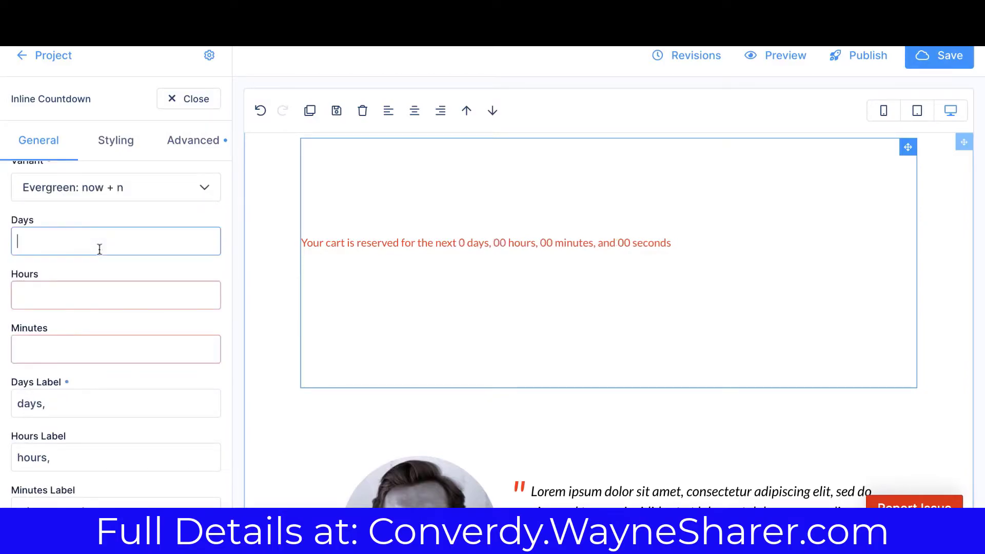
pyautogui.write('5')
pyautogui.press('Tab')
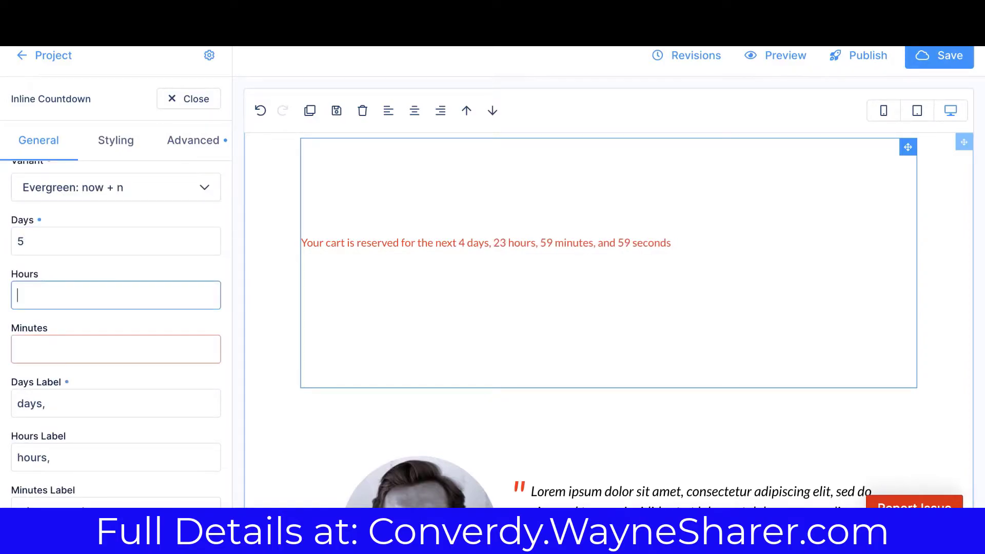
pyautogui.write('5')
pyautogui.press('Tab')
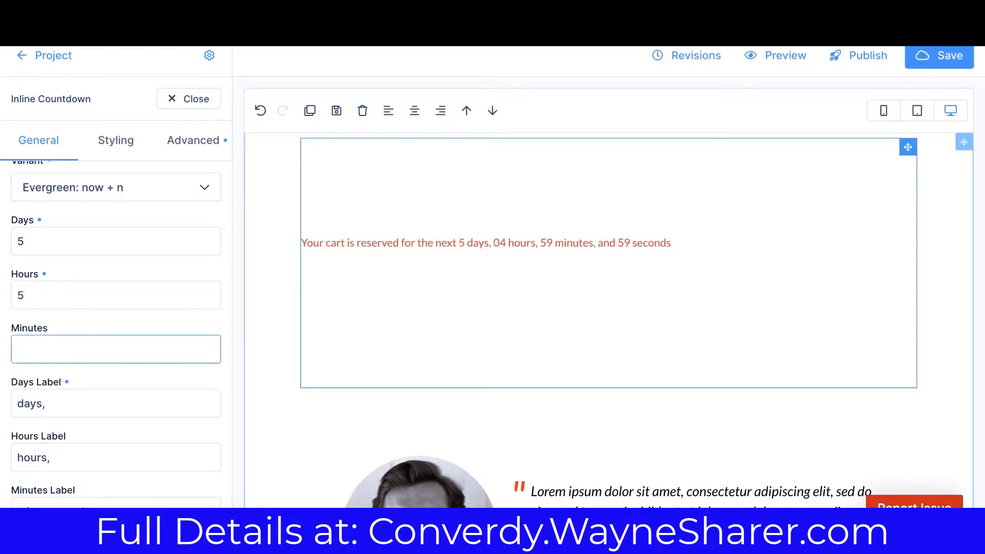
pyautogui.click(131, 267)
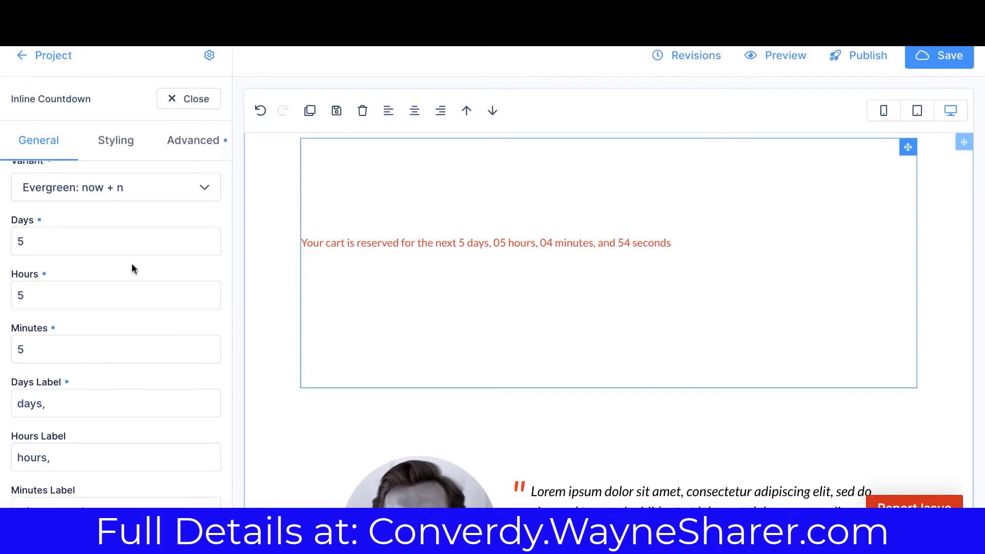
# Step: Review the inline countdown's unit labels and its text before and after the countdown
pyautogui.scroll(-5, 131, 269)
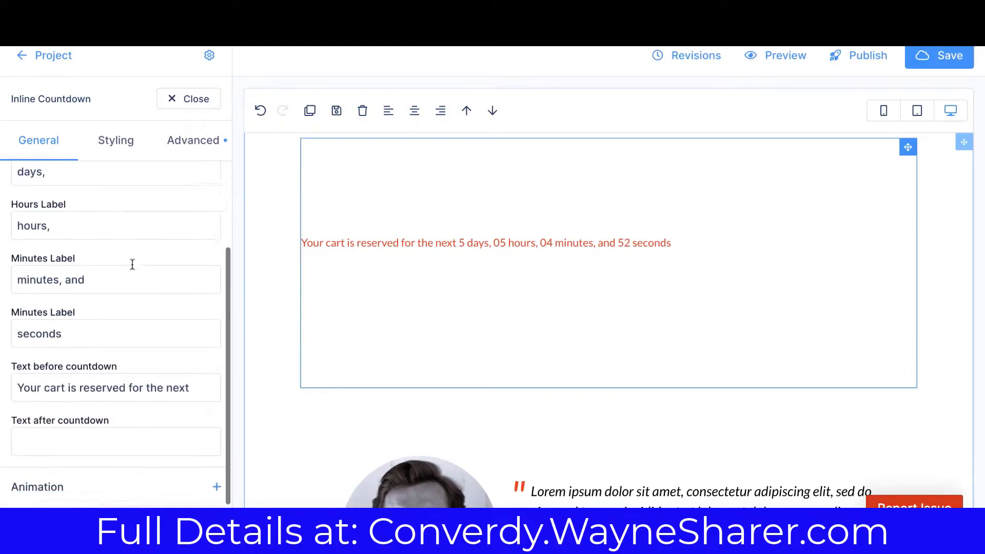
pyautogui.click(125, 380)
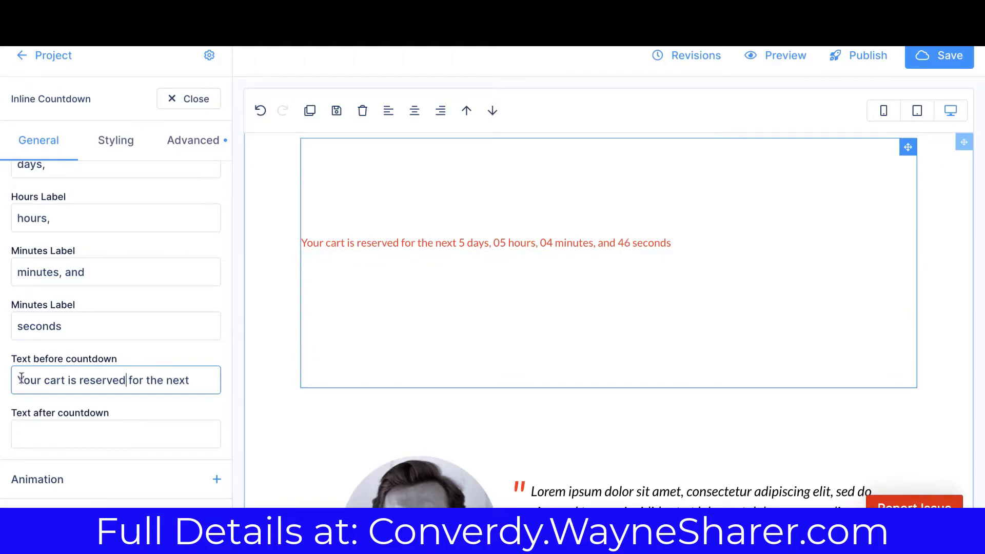
pyautogui.click(127, 435)
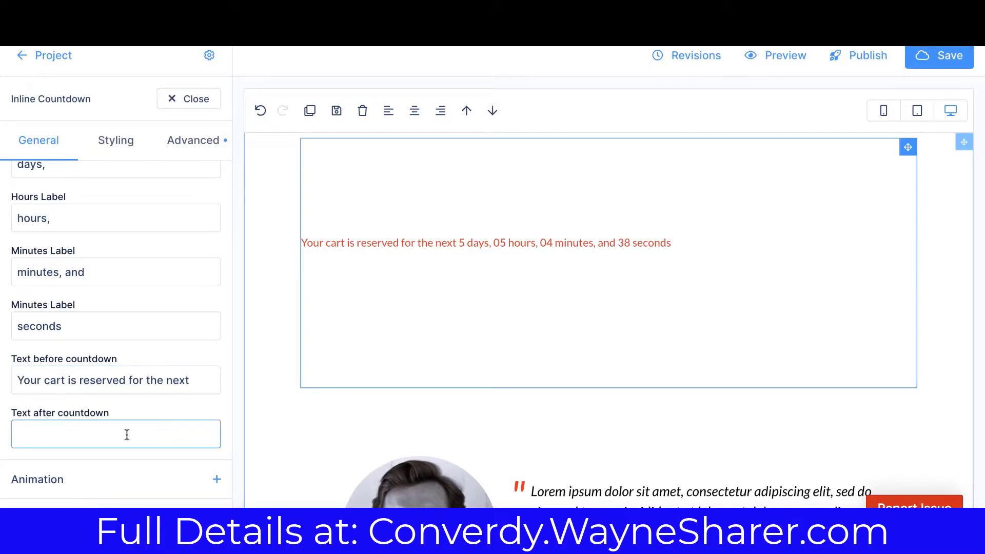
pyautogui.scroll(-1, 127, 435)
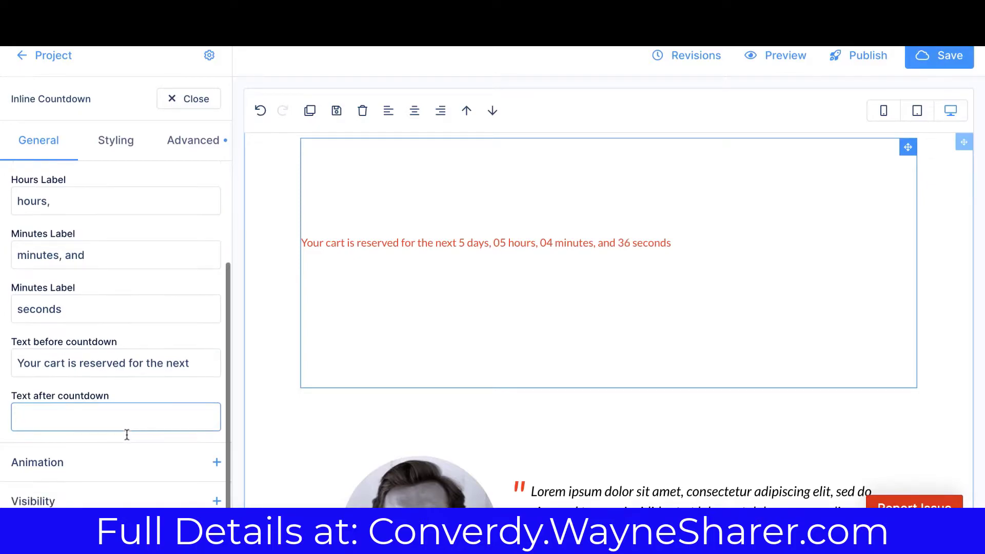
pyautogui.scroll(1, 127, 434)
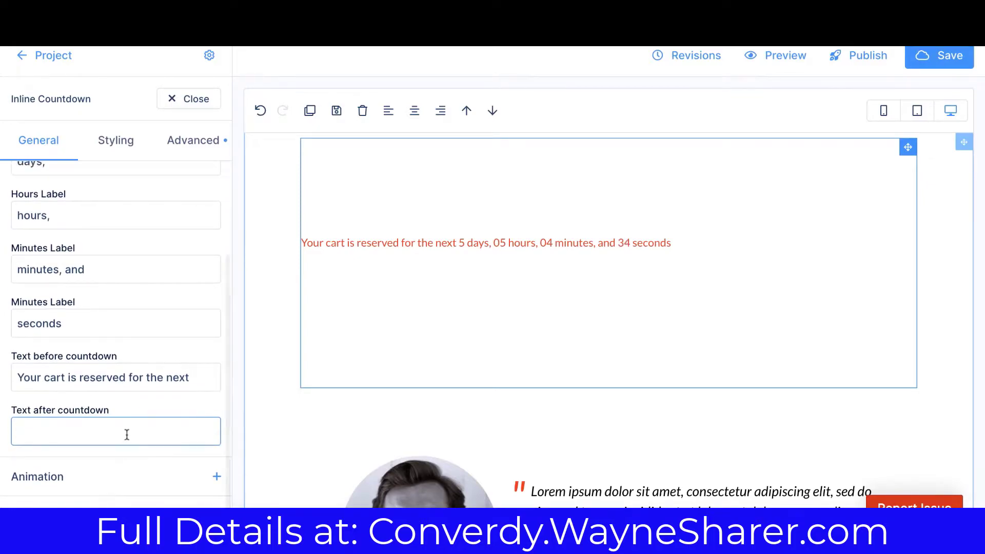
pyautogui.scroll(2, 126, 434)
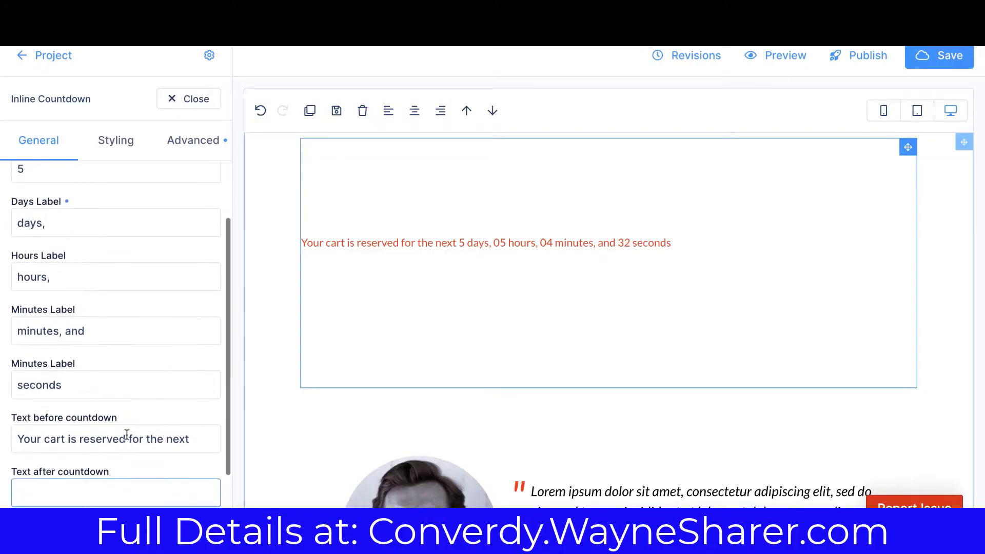
# Step: Insert a Countdown from the Scarcity elements between the low stock indicator and the inline countdown
pyautogui.click(499, 390)
pyautogui.click(505, 349)
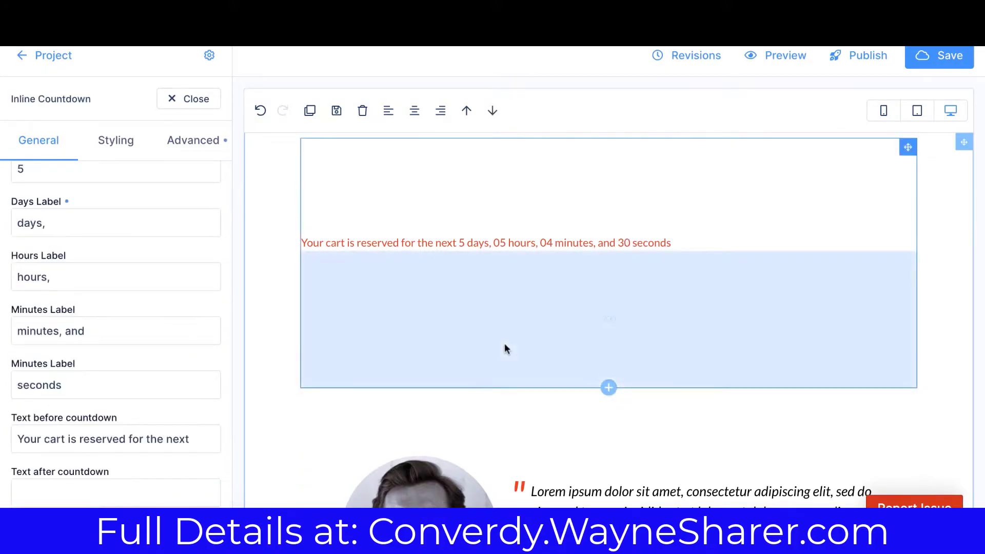
pyautogui.scroll(2, 504, 343)
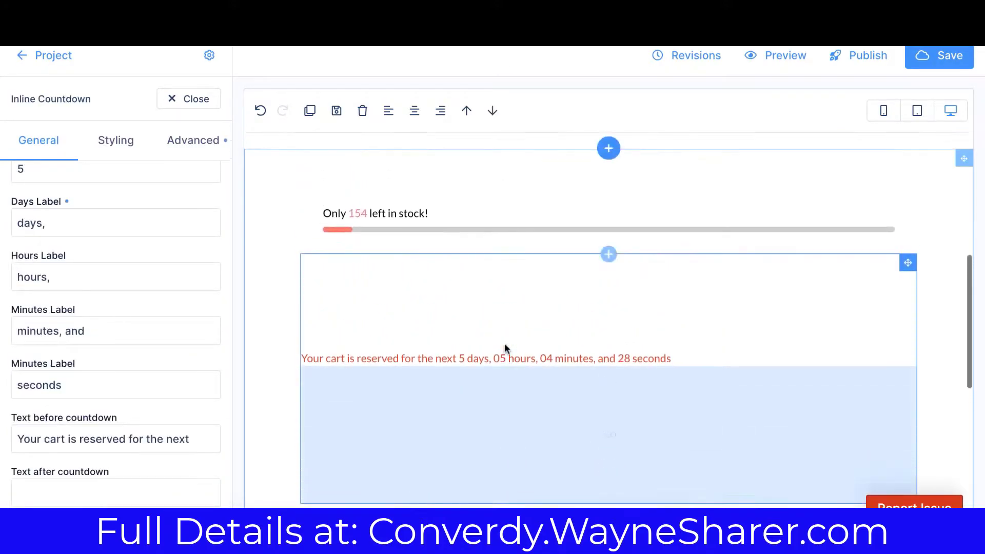
pyautogui.click(609, 253)
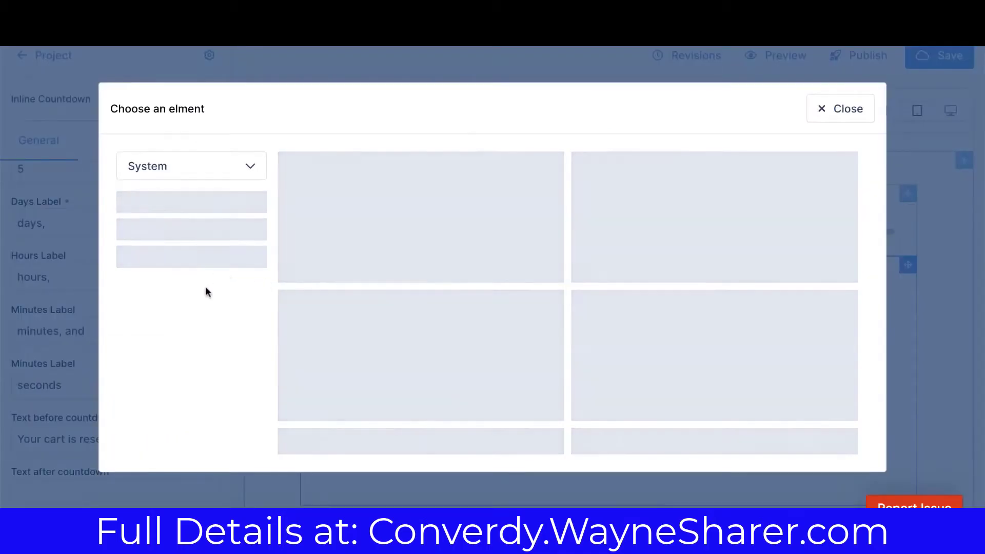
pyautogui.scroll(-3, 160, 412)
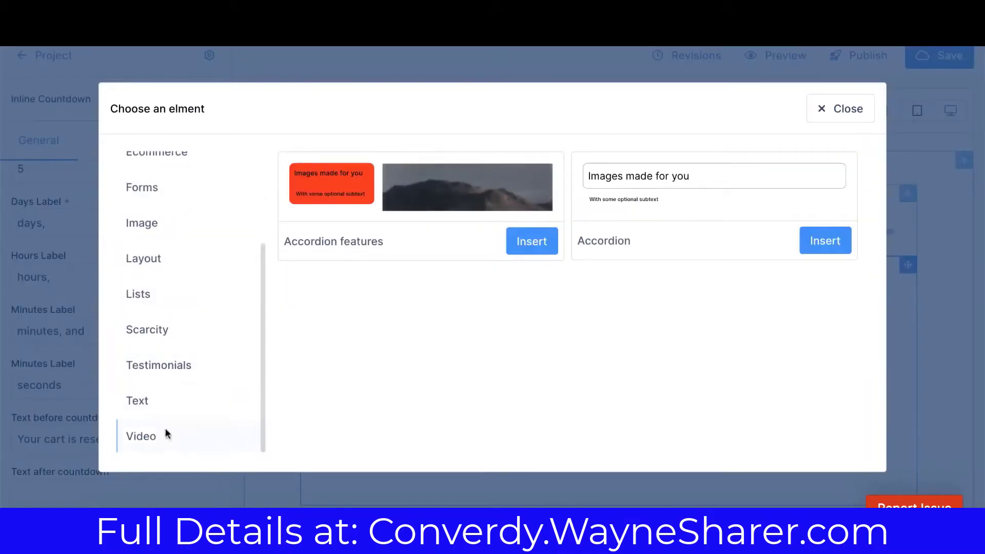
pyautogui.click(165, 335)
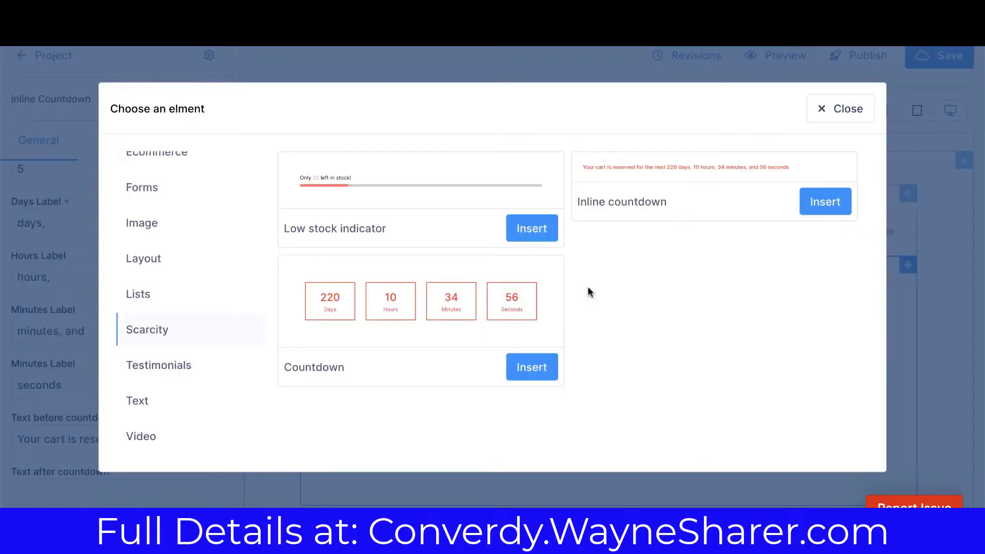
pyautogui.click(546, 373)
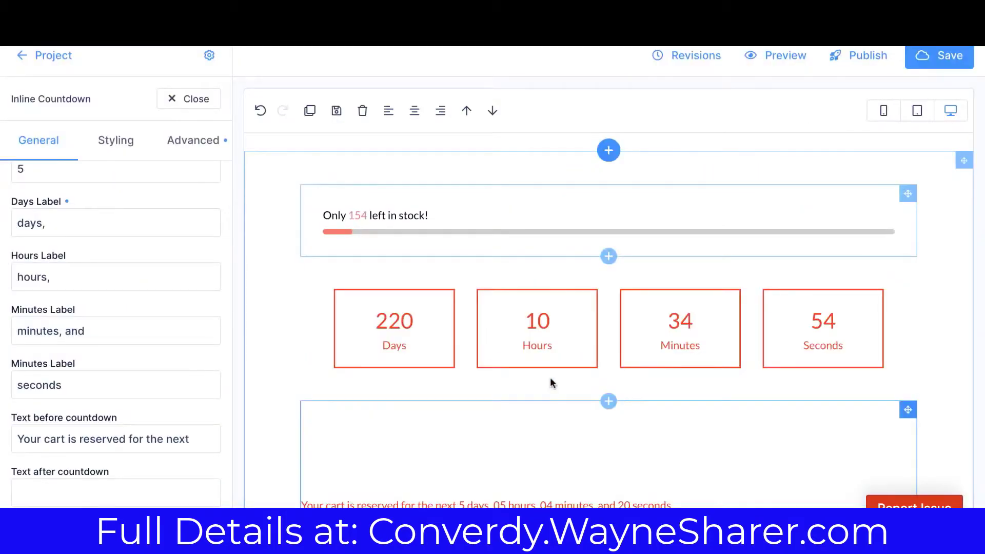
# Step: Examine the options of the boxed countdown and of the inline countdown below it
pyautogui.click(568, 348)
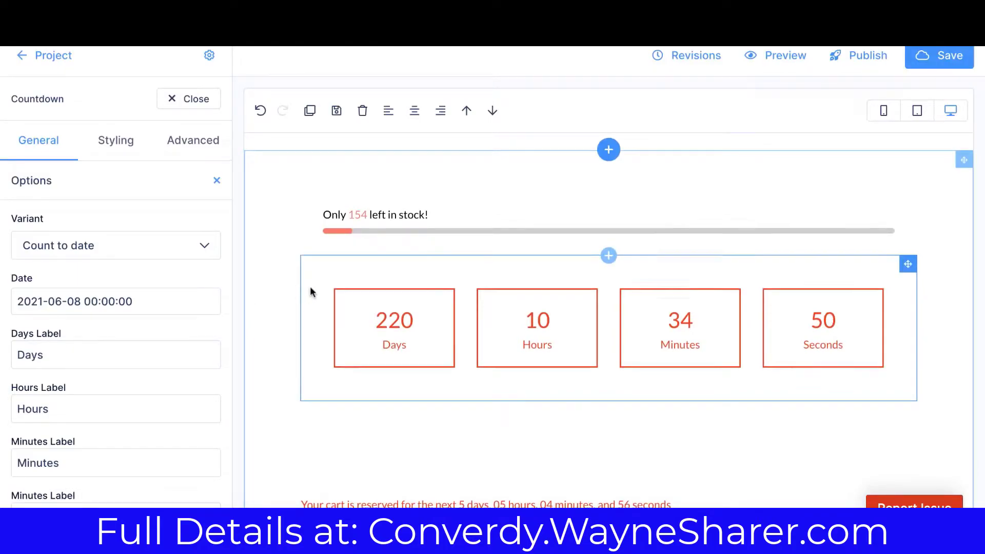
pyautogui.scroll(-4, 310, 286)
pyautogui.click(342, 331)
pyautogui.scroll(2, 343, 334)
pyautogui.scroll(1, 343, 331)
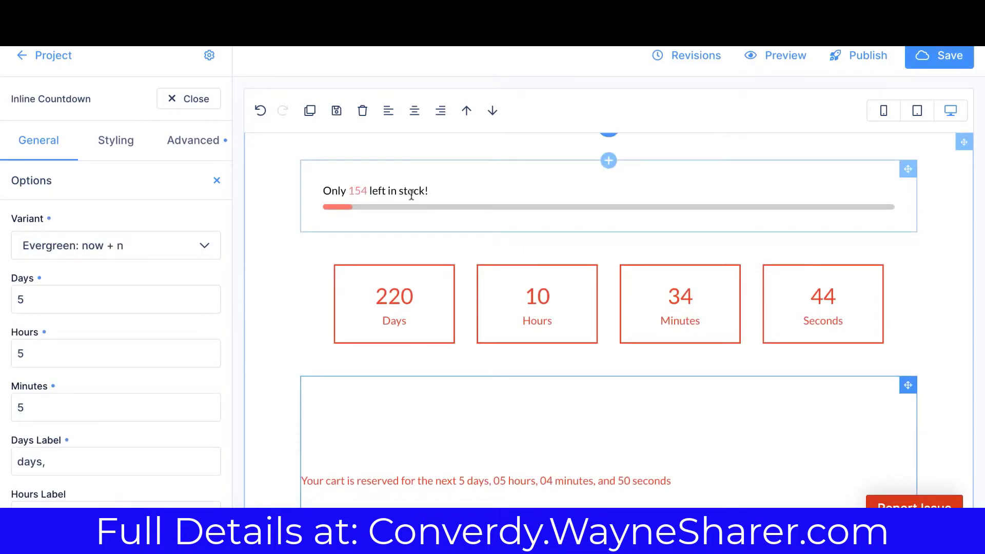
# Step: Insert a Reviews element from the Testimonials elements above the low stock indicator and select it for editing
pyautogui.click(608, 160)
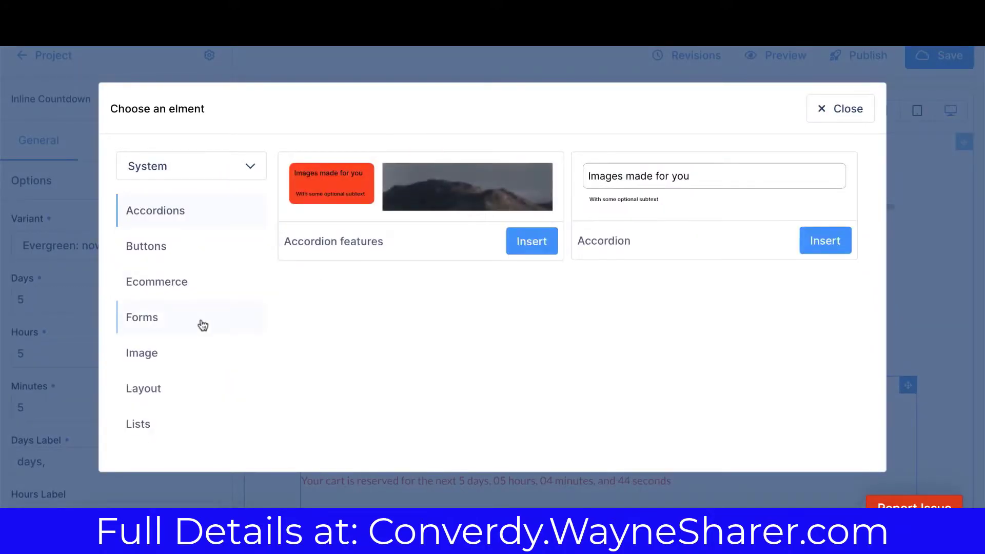
pyautogui.scroll(-1, 203, 326)
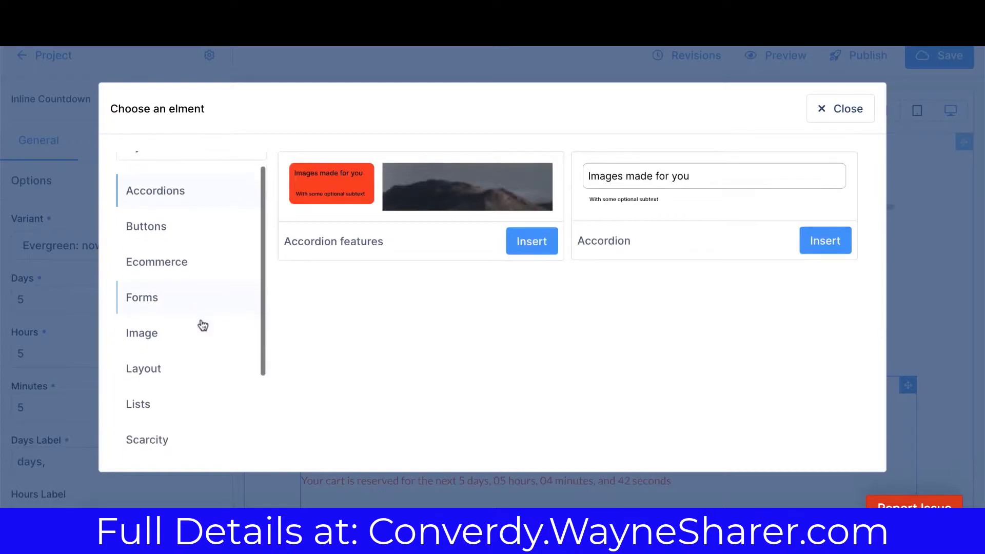
pyautogui.scroll(-2, 203, 325)
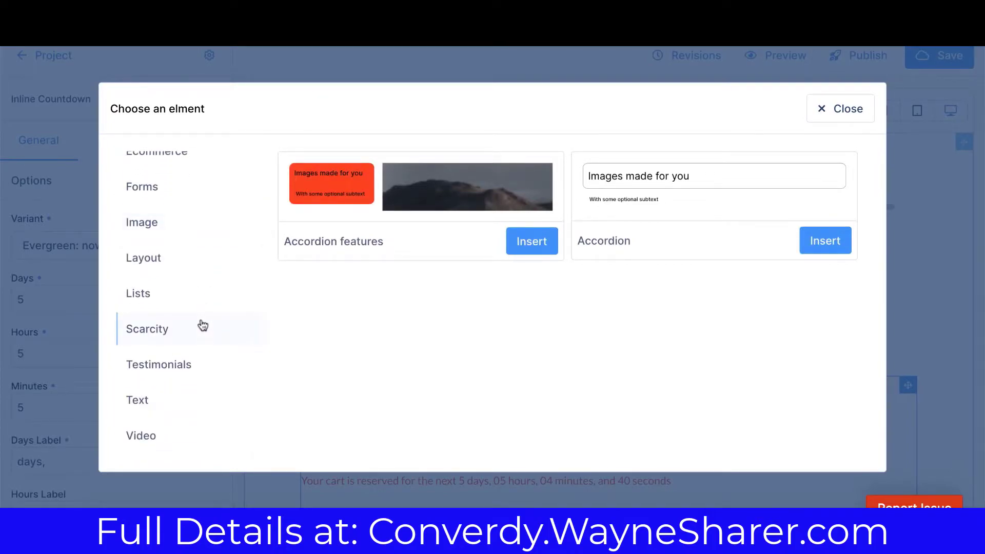
pyautogui.click(205, 365)
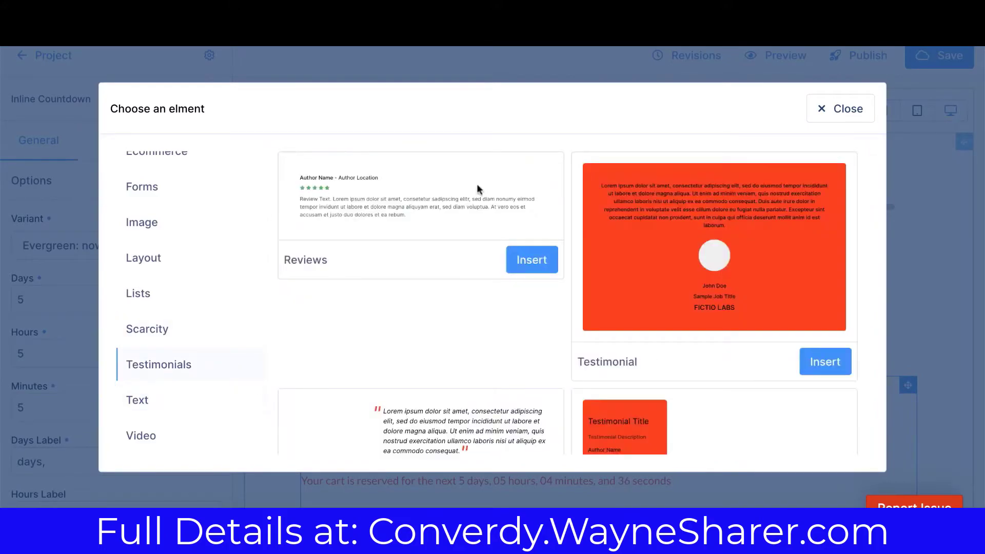
pyautogui.click(519, 257)
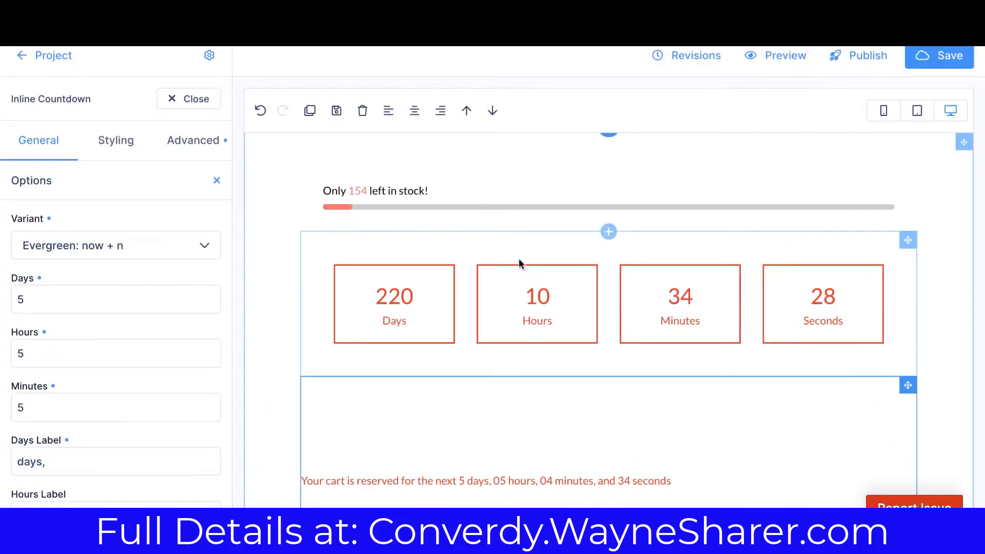
pyautogui.click(409, 234)
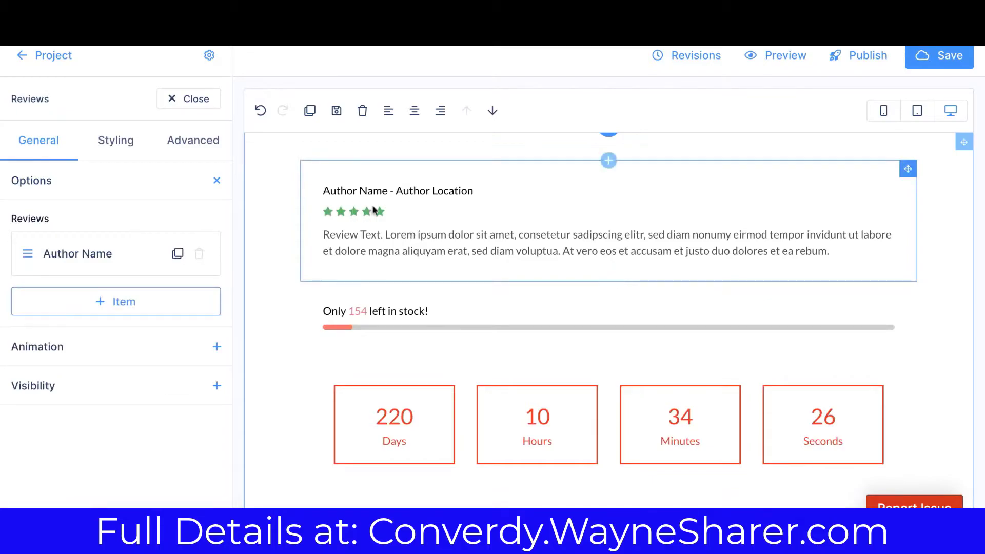
# Step: Add a second review item to the Reviews element and set its rating to 3
pyautogui.click(121, 311)
pyautogui.click(122, 307)
pyautogui.click(121, 307)
pyautogui.moveTo(117, 370); pyautogui.dragTo(4, 373)
pyautogui.tripleClick(98, 451)
pyautogui.scroll(-3, 95, 447)
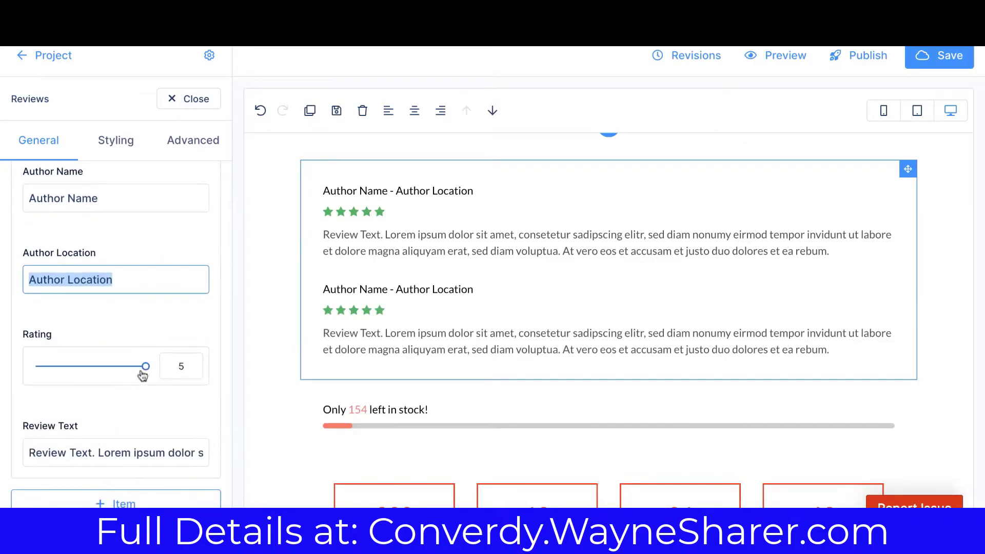
pyautogui.click(179, 367)
pyautogui.write('3')
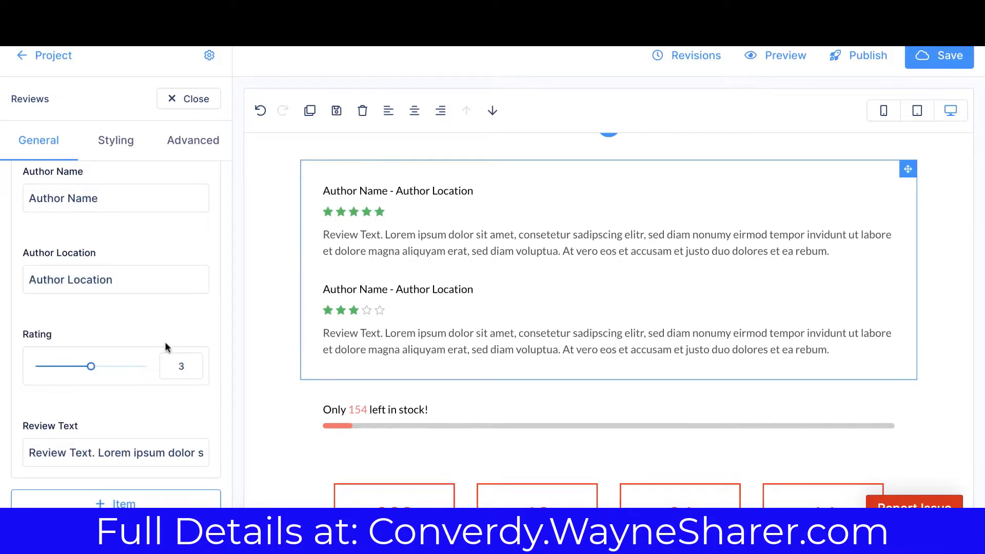
pyautogui.scroll(2, 165, 347)
pyautogui.scroll(1, 165, 341)
pyautogui.click(106, 279)
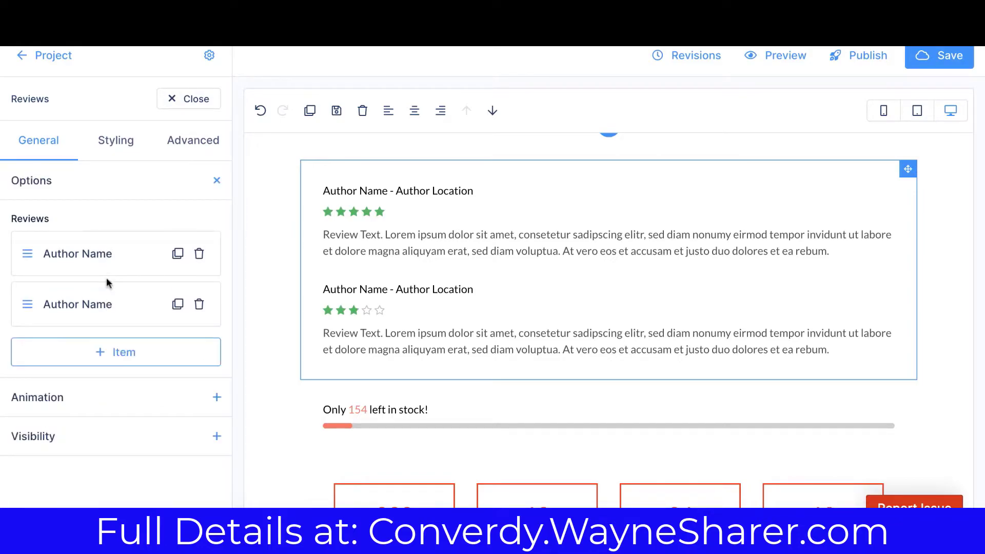
# Step: Add two more review items and delete three of the reviews, keeping a single one
pyautogui.click(100, 351)
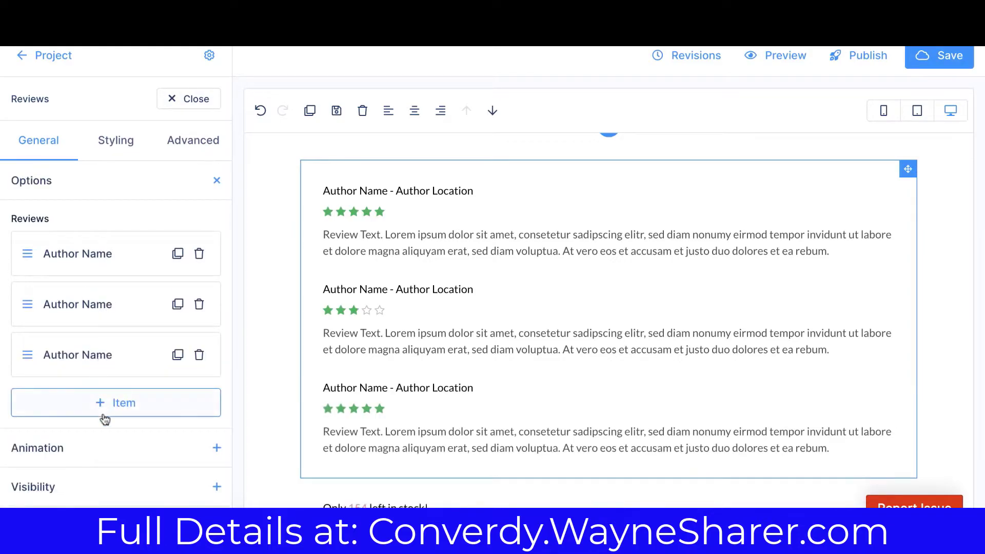
pyautogui.click(107, 413)
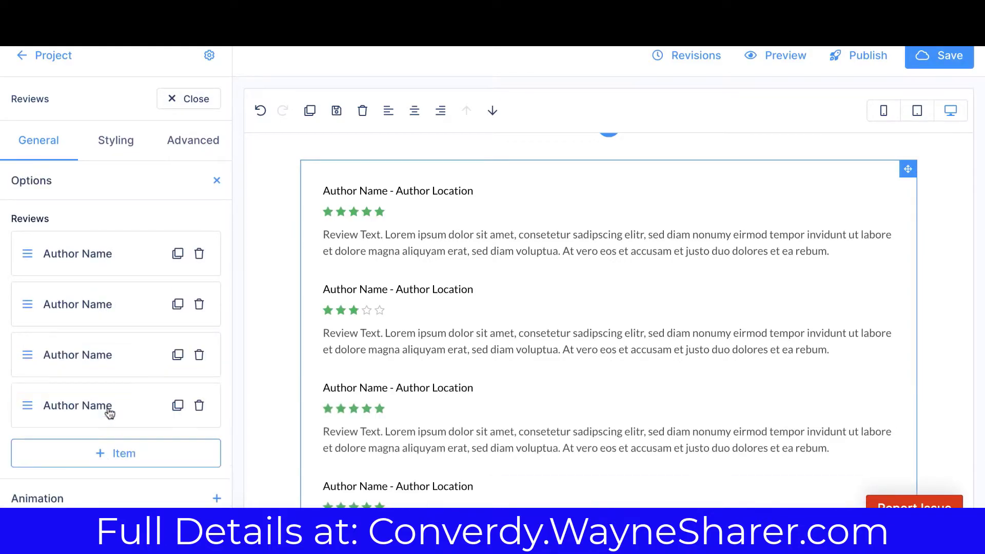
pyautogui.click(200, 254)
pyautogui.click(200, 253)
pyautogui.click(199, 254)
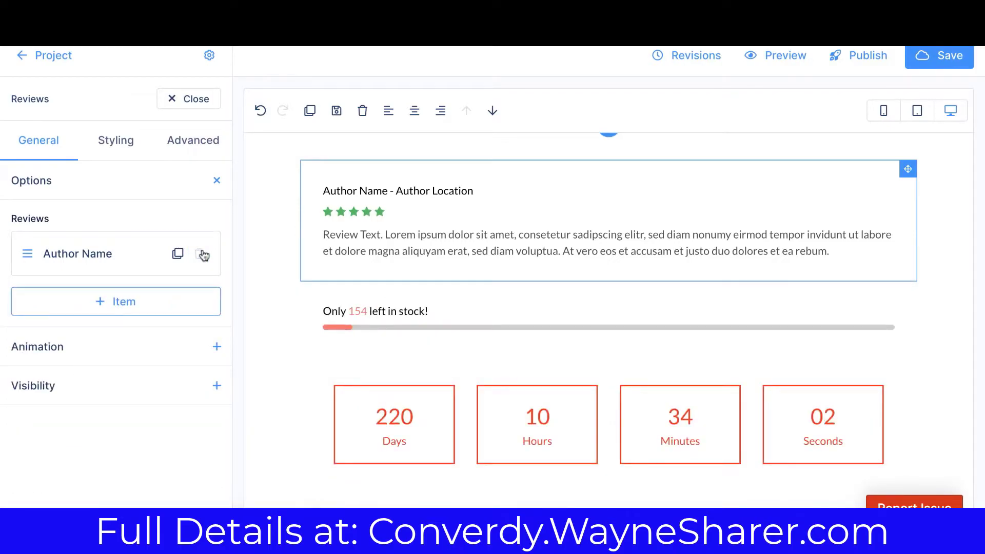
# Step: Set the Reviews element's filled rating color to red, hsla(0, 100%, 50%, 1)
pyautogui.click(190, 143)
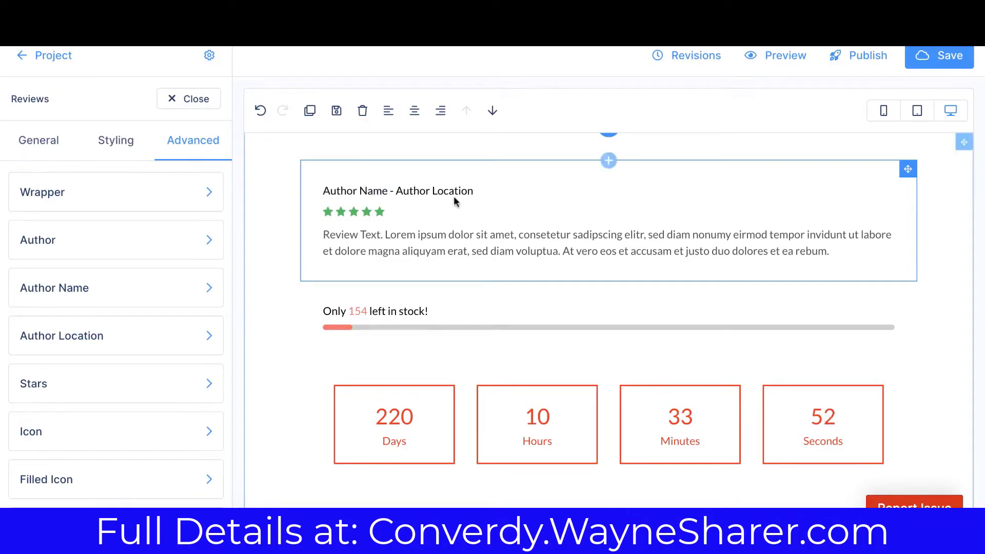
pyautogui.click(98, 149)
pyautogui.click(200, 203)
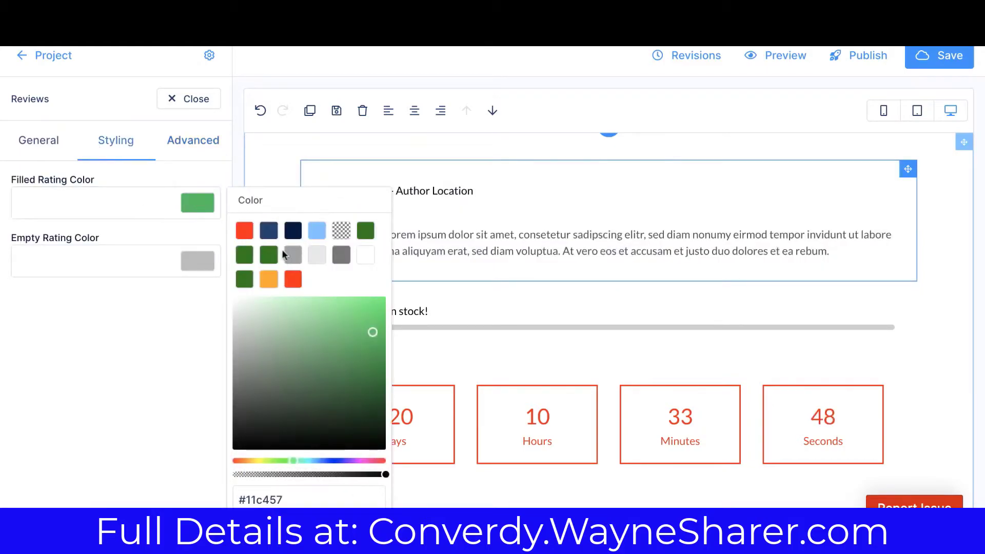
pyautogui.click(293, 279)
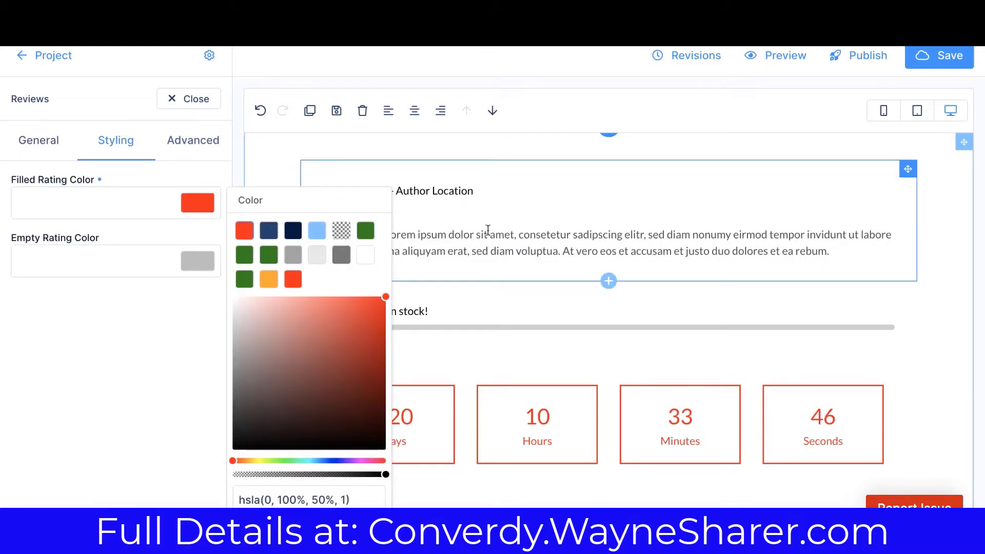
pyautogui.click(195, 329)
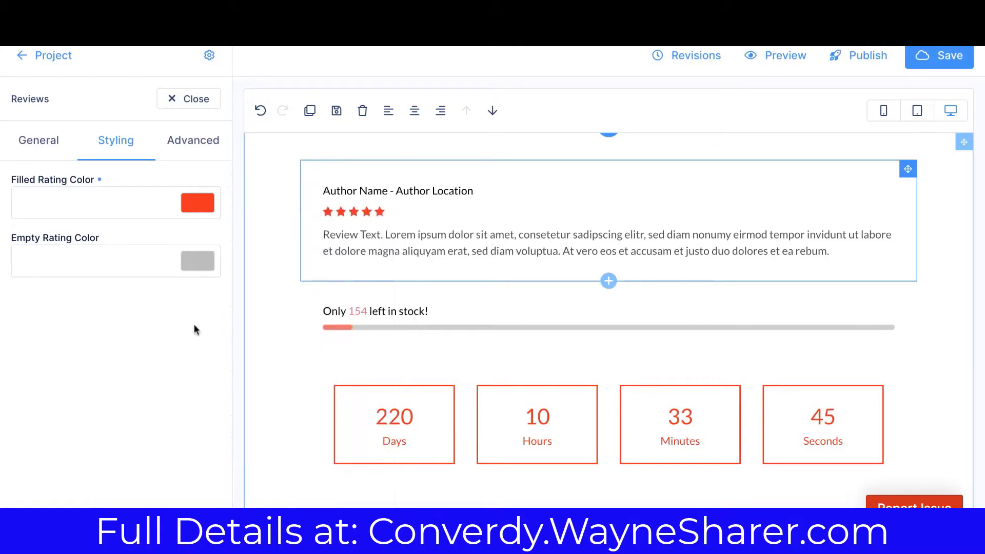
# Step: Change the Reviews element's filled rating color to orange and close its settings
pyautogui.click(206, 207)
pyautogui.click(268, 277)
pyautogui.click(109, 310)
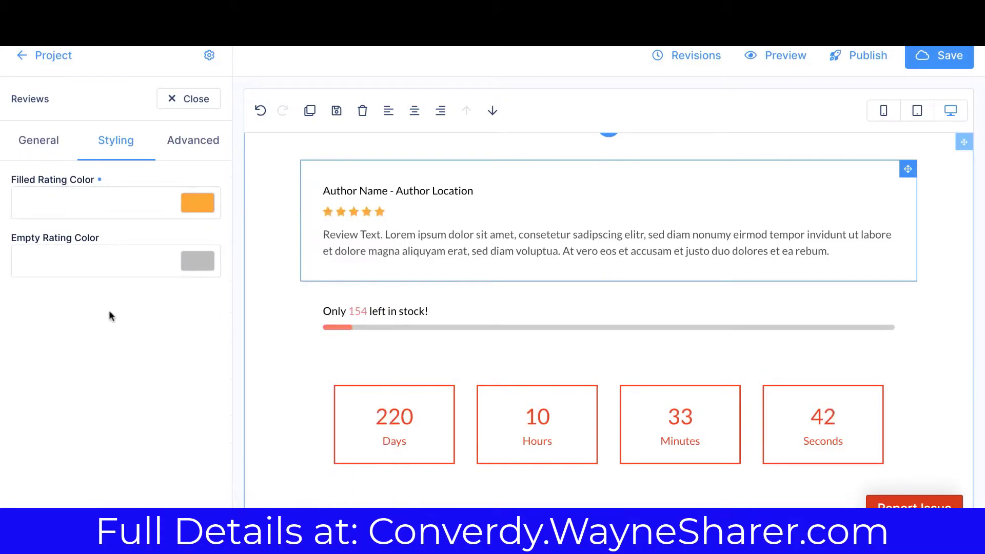
pyautogui.click(162, 99)
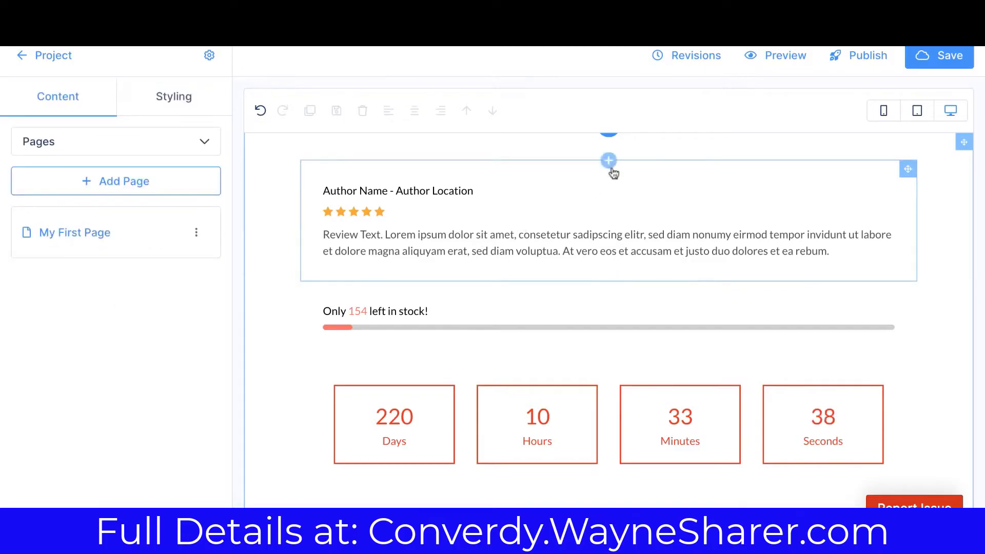
# Step: Insert an Inline Video element from the Video elements above the review and select it for editing
pyautogui.click(609, 159)
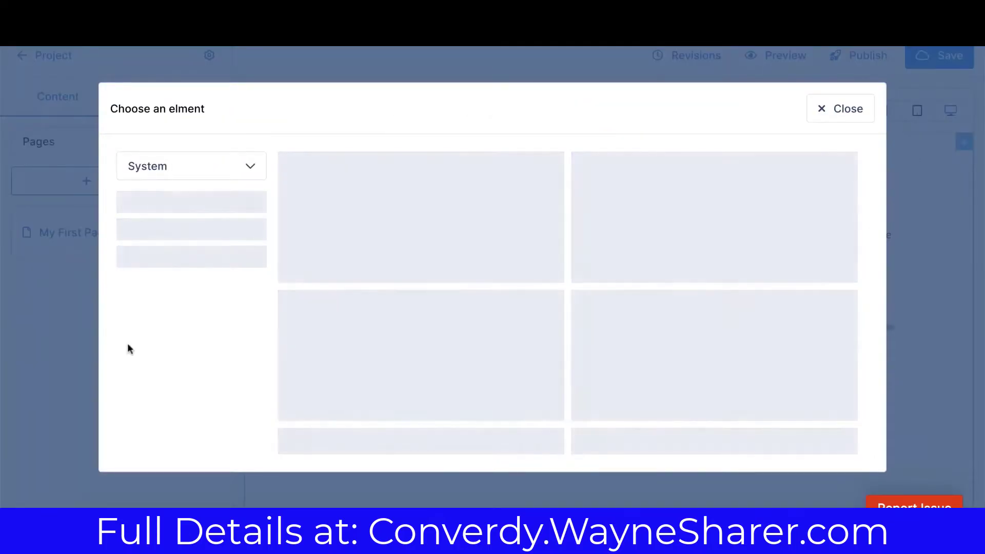
pyautogui.scroll(-3, 130, 350)
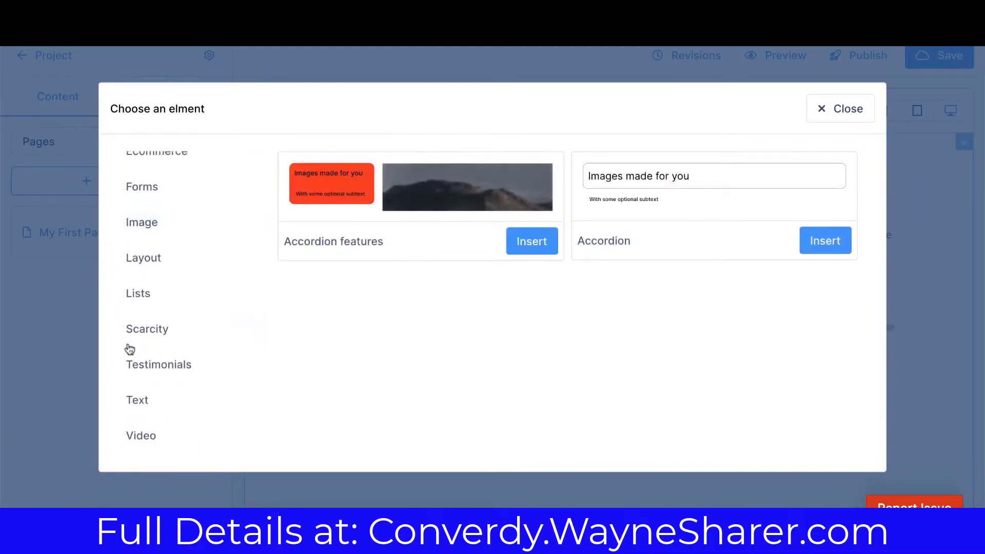
pyautogui.click(178, 437)
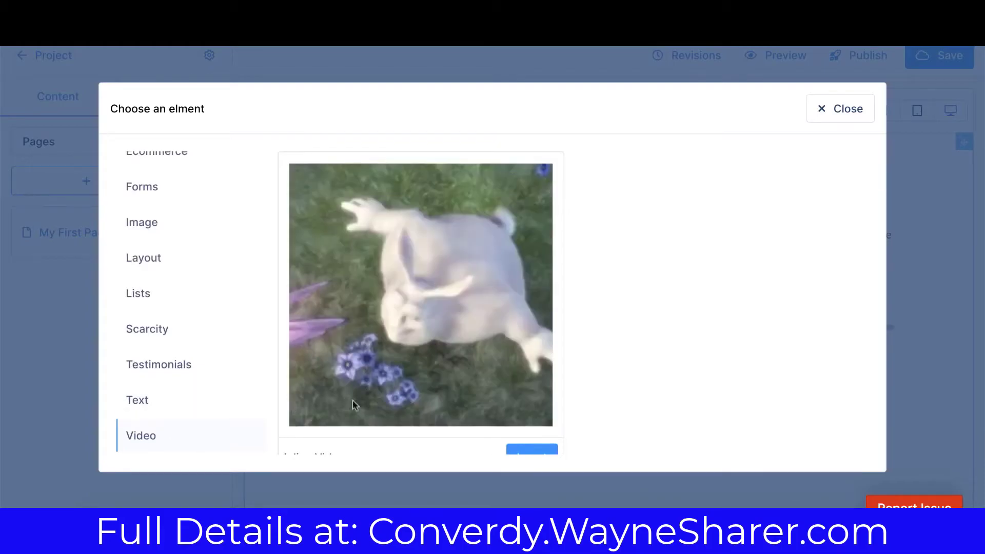
pyautogui.click(546, 451)
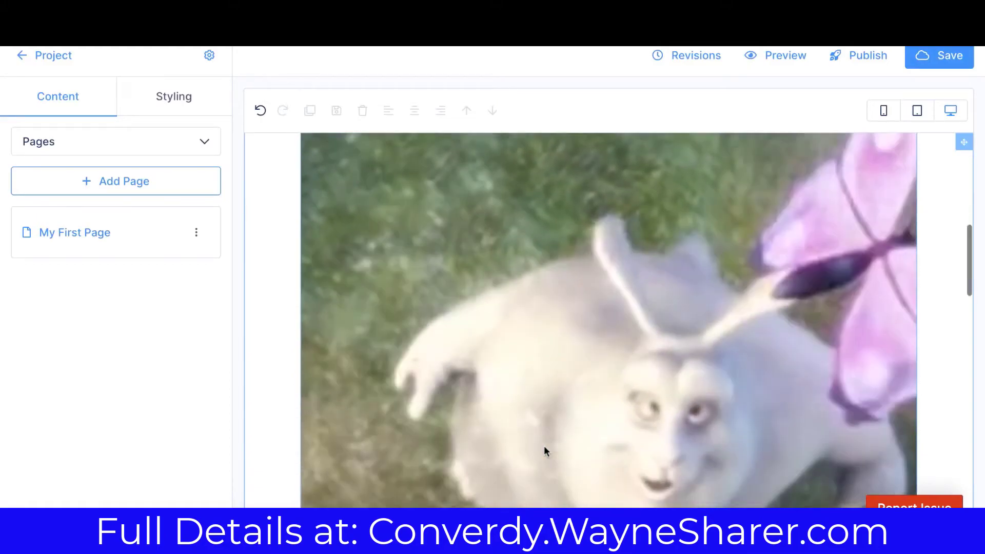
pyautogui.click(545, 448)
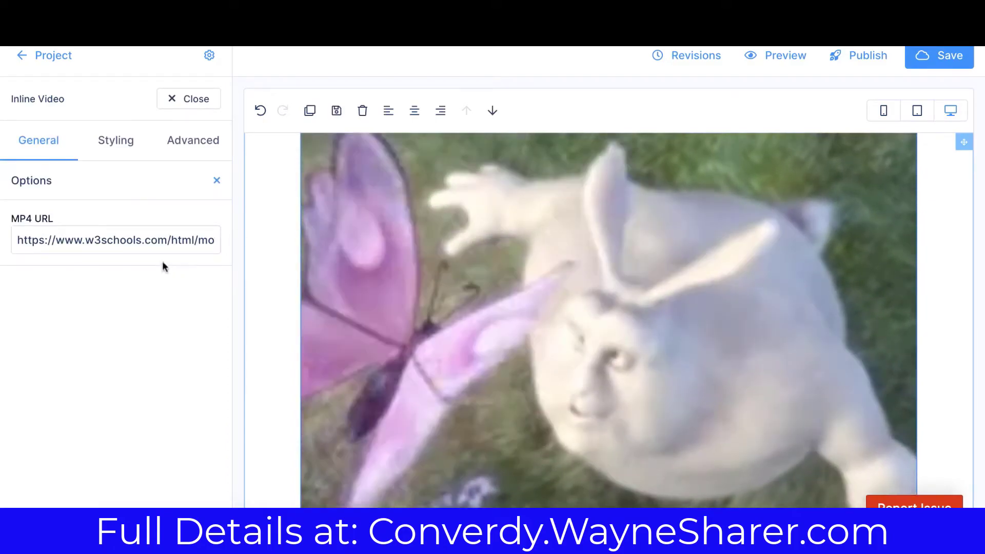
# Step: Set the Inline Video's maximum width to 250 px, leaving its MP4 URL as is
pyautogui.tripleClick(168, 241)
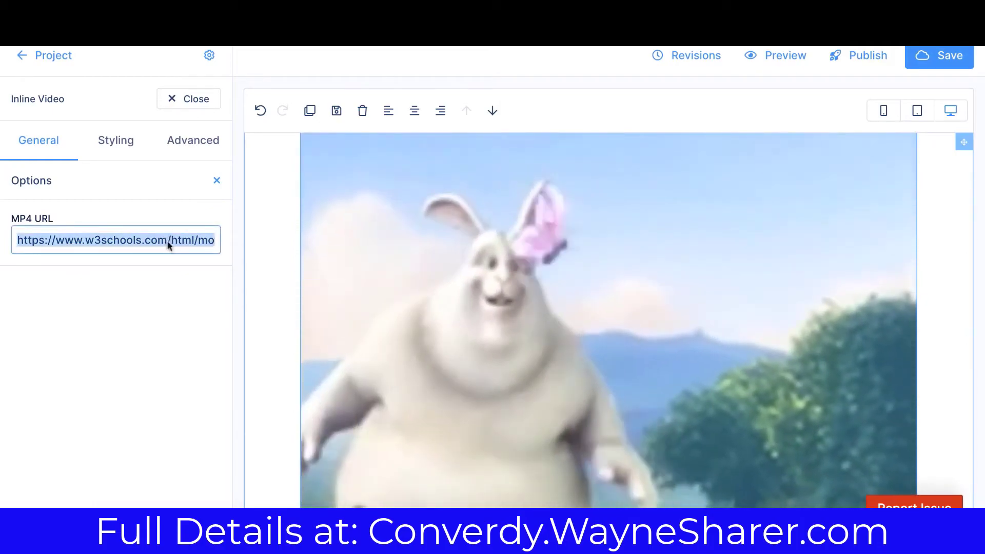
pyautogui.click(114, 148)
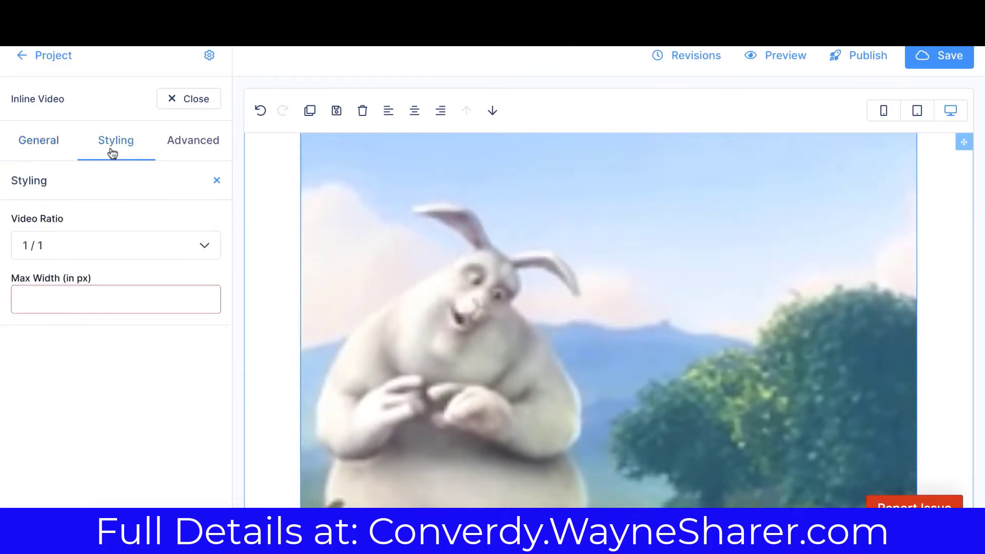
pyautogui.click(100, 296)
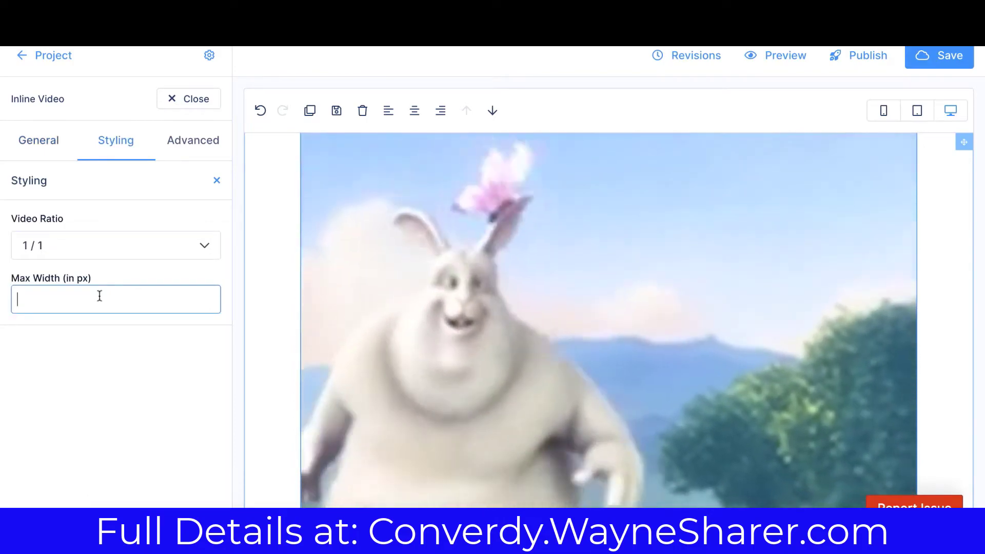
pyautogui.write('250')
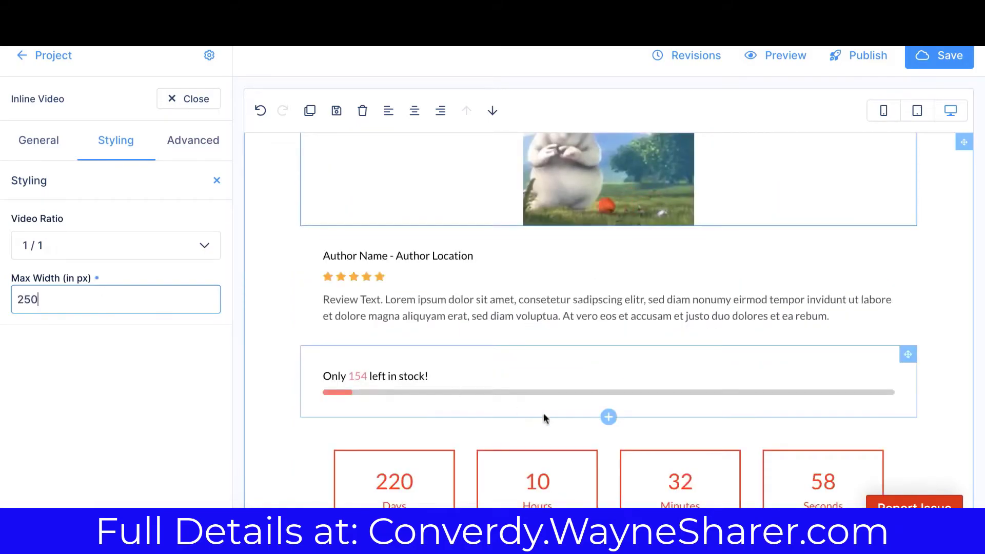
pyautogui.scroll(3, 543, 413)
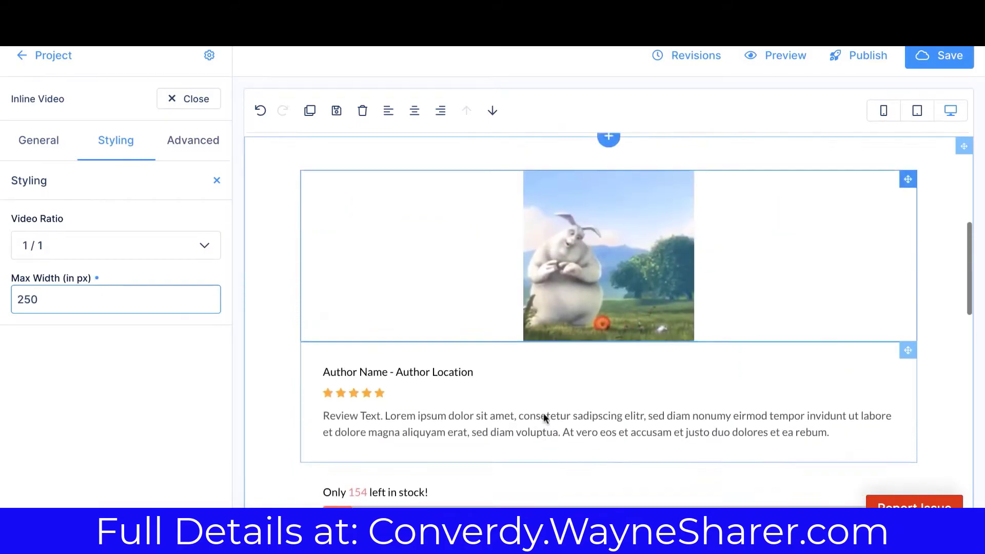
pyautogui.click(599, 234)
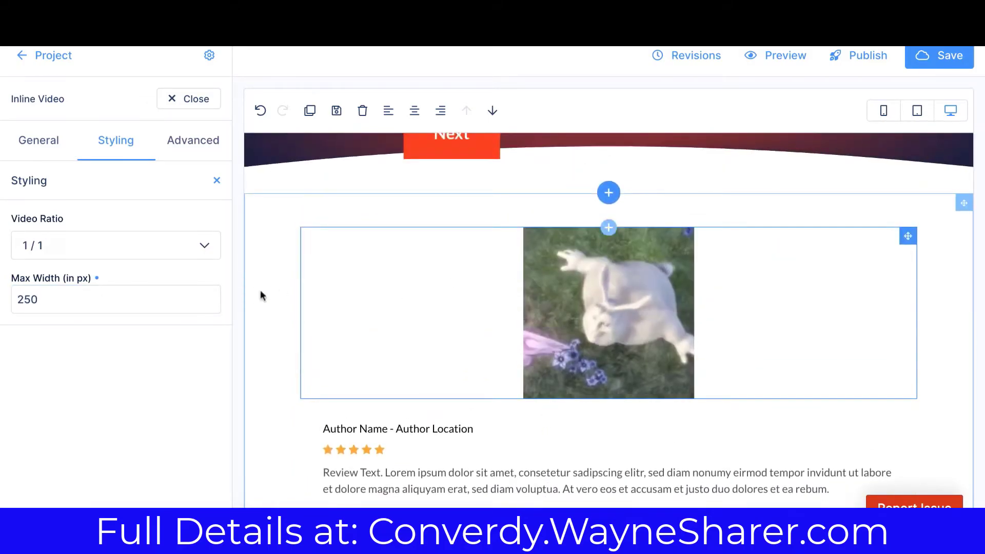
# Step: Adjust the Inline Video's left spacing slightly on the canvas and reselect the video
pyautogui.moveTo(297, 293); pyautogui.dragTo(262, 317)
pyautogui.click(262, 316)
pyautogui.click(863, 338)
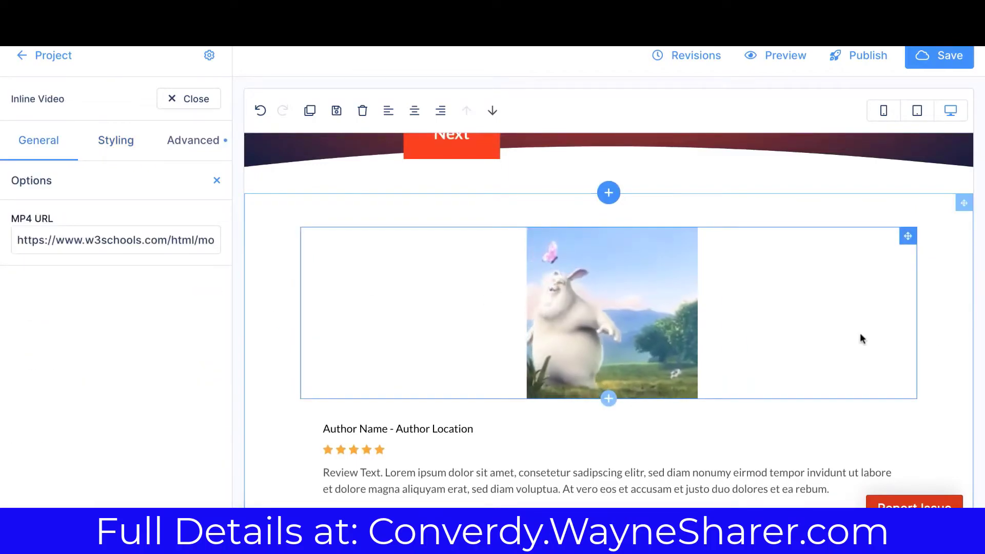
# Step: Set the height of the Inline Video's wrapper to 273px in its size settings
pyautogui.click(197, 151)
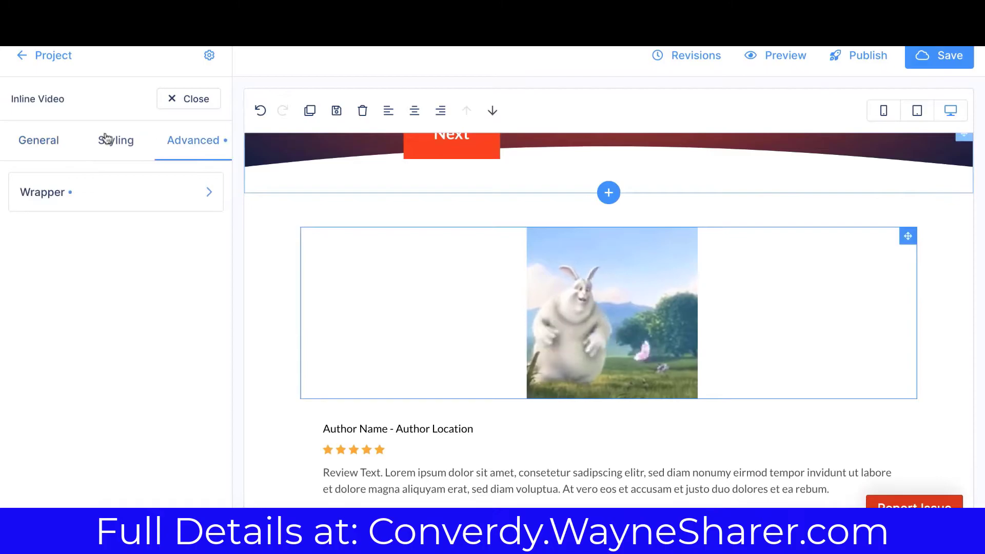
pyautogui.click(111, 139)
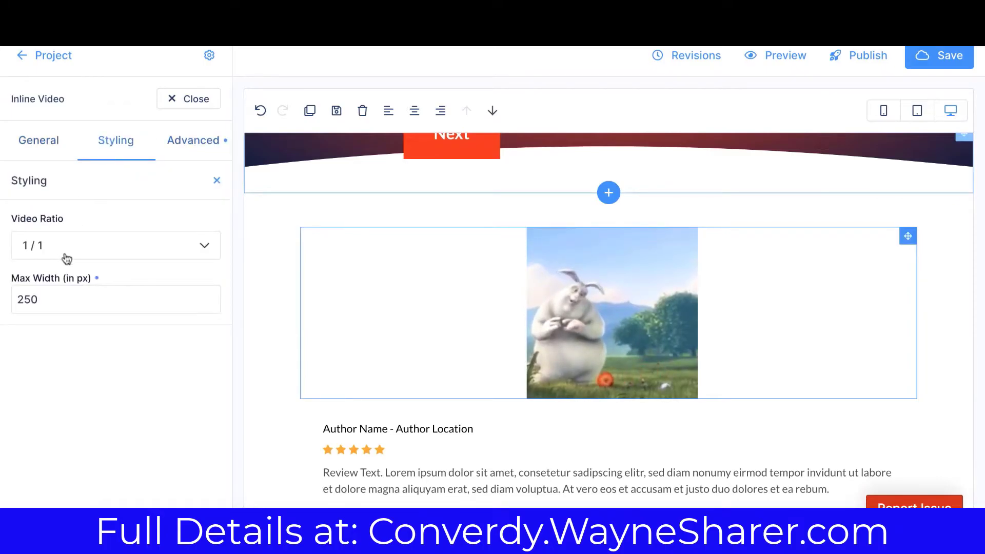
pyautogui.click(172, 151)
pyautogui.click(147, 193)
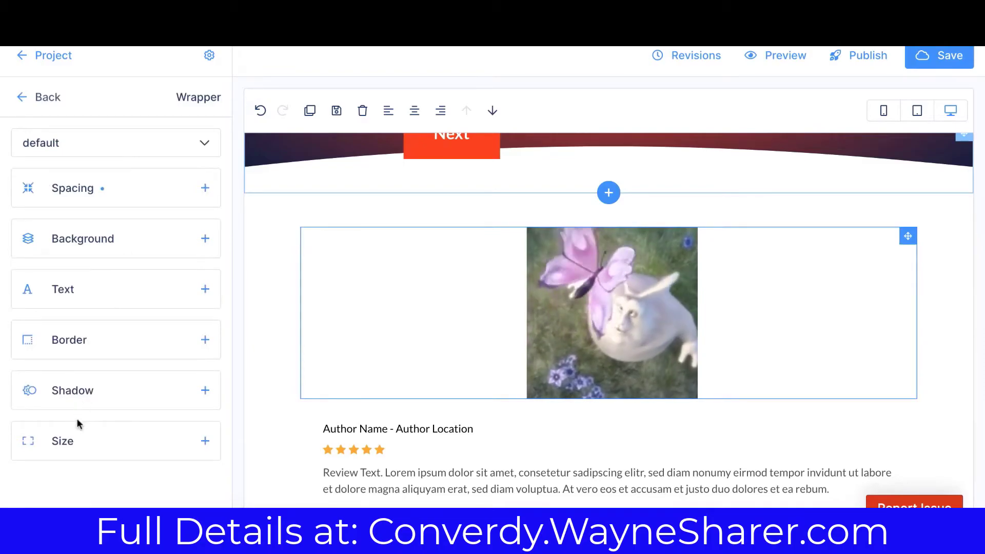
pyautogui.click(92, 440)
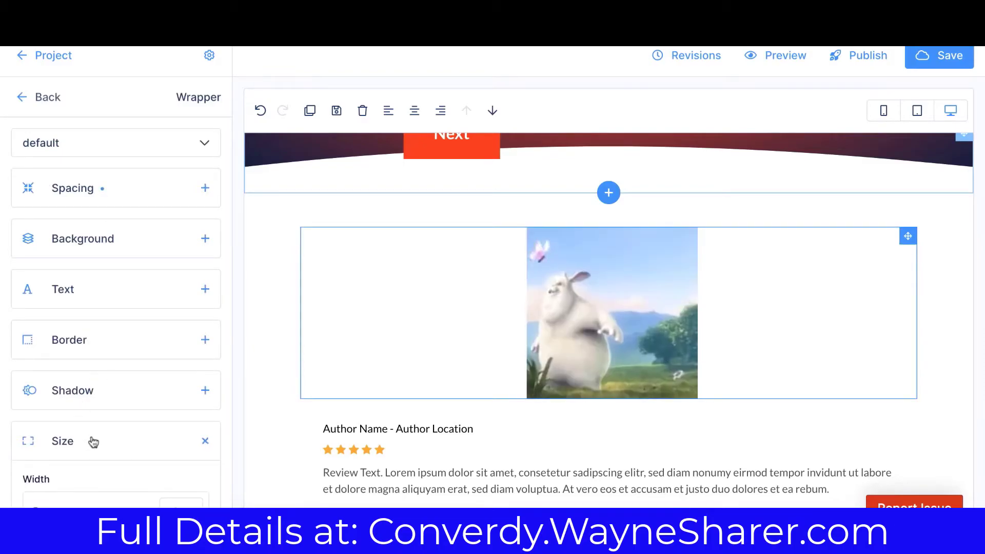
pyautogui.scroll(-2, 92, 441)
pyautogui.moveTo(39, 495); pyautogui.dragTo(72, 494)
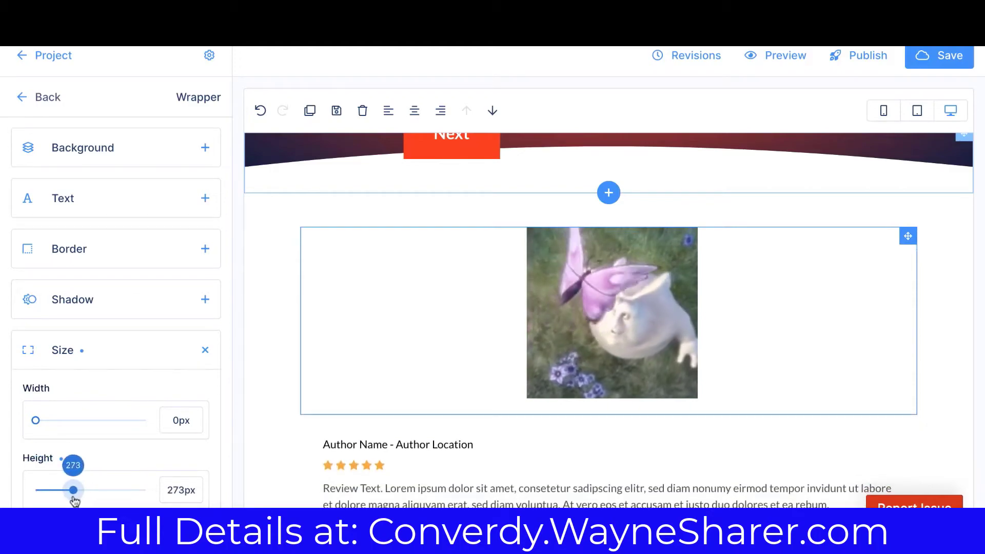
pyautogui.click(32, 107)
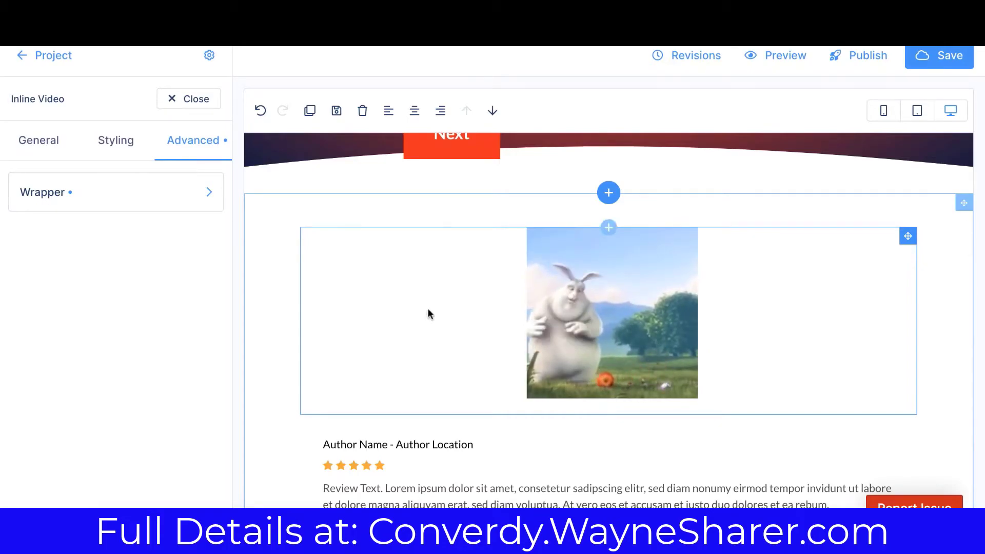
# Step: Insert the Contact form section between the email form section and the video section, and select its row
pyautogui.scroll(2, 462, 303)
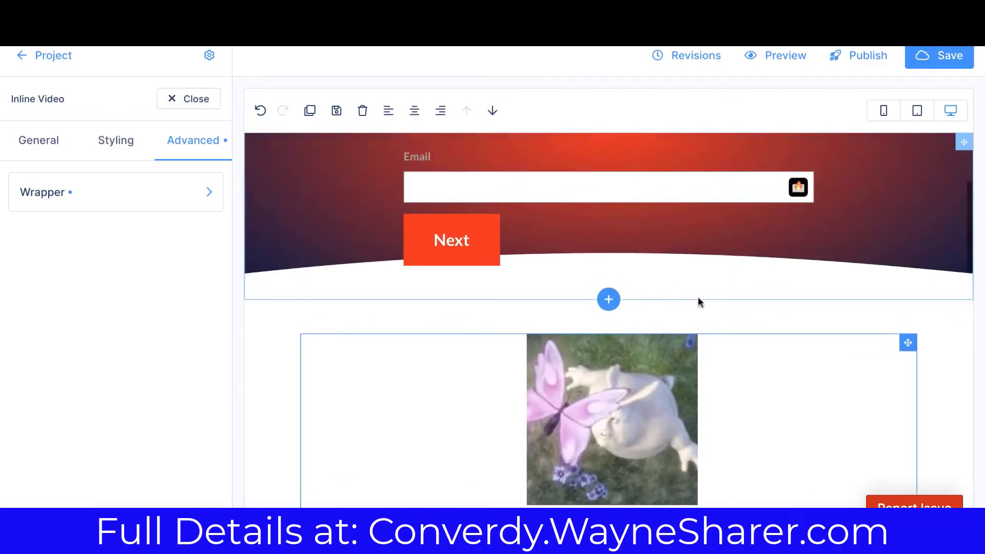
pyautogui.click(609, 300)
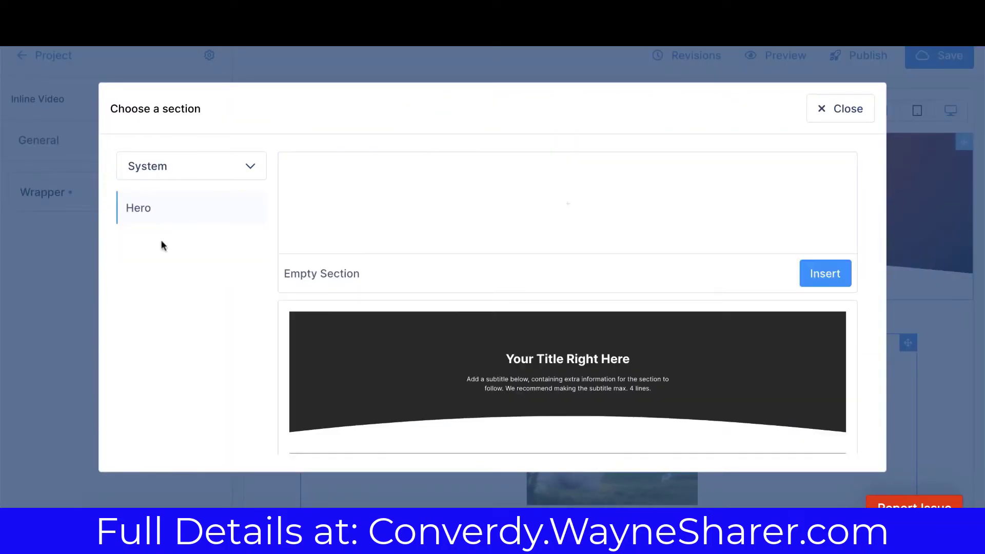
pyautogui.scroll(-1, 645, 294)
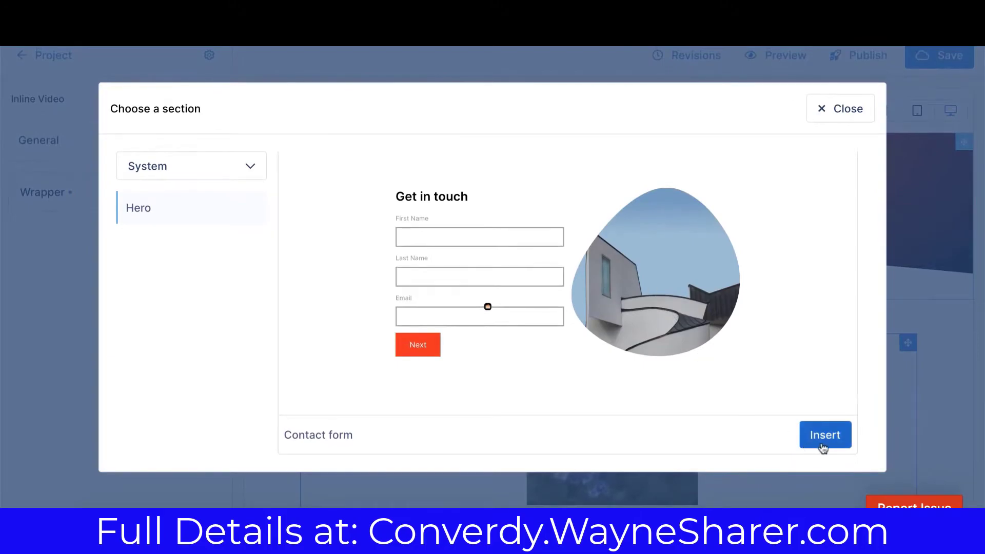
pyautogui.click(823, 445)
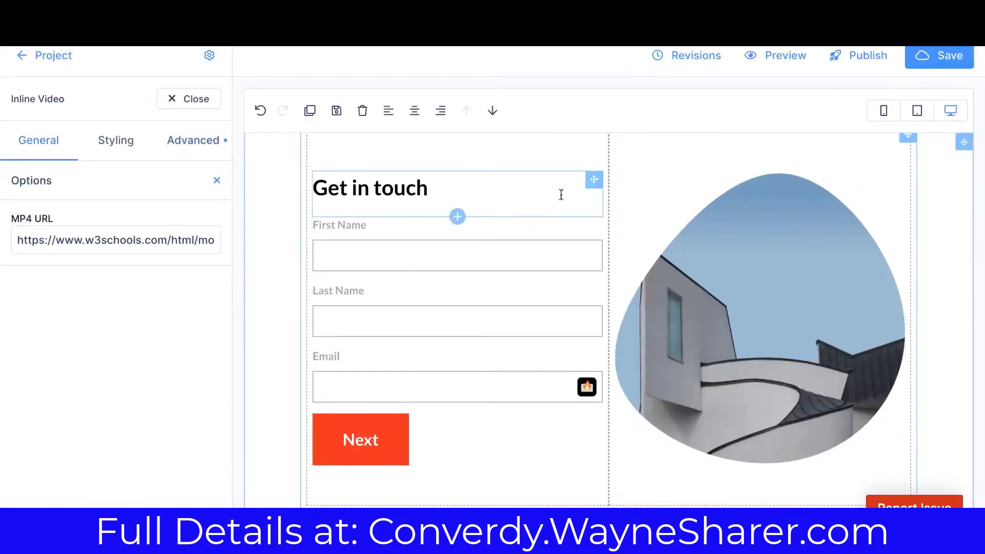
pyautogui.click(560, 196)
pyautogui.click(554, 158)
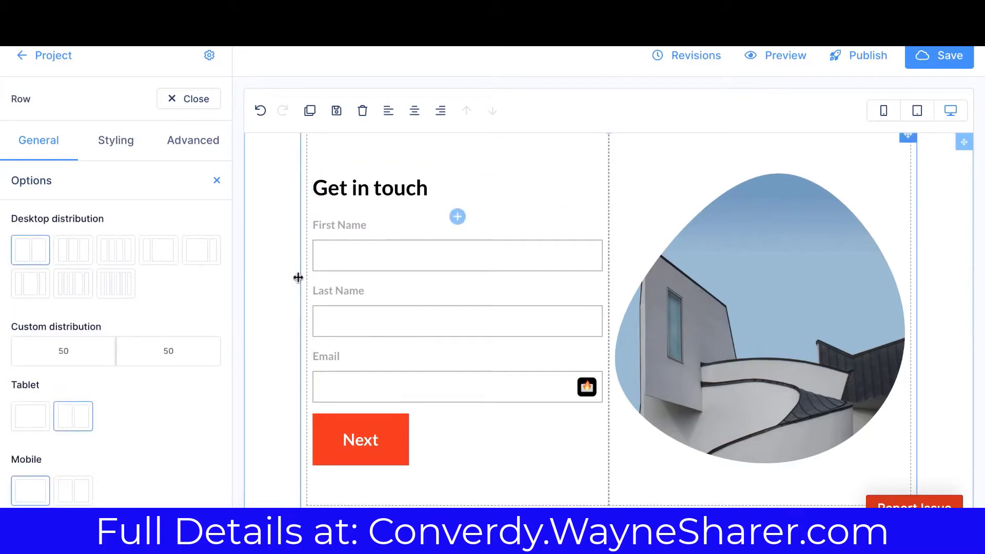
# Step: Try three- and four-column desktop distributions for the contact form row, and settle on the two-column 75/25 split
pyautogui.scroll(-3, 134, 330)
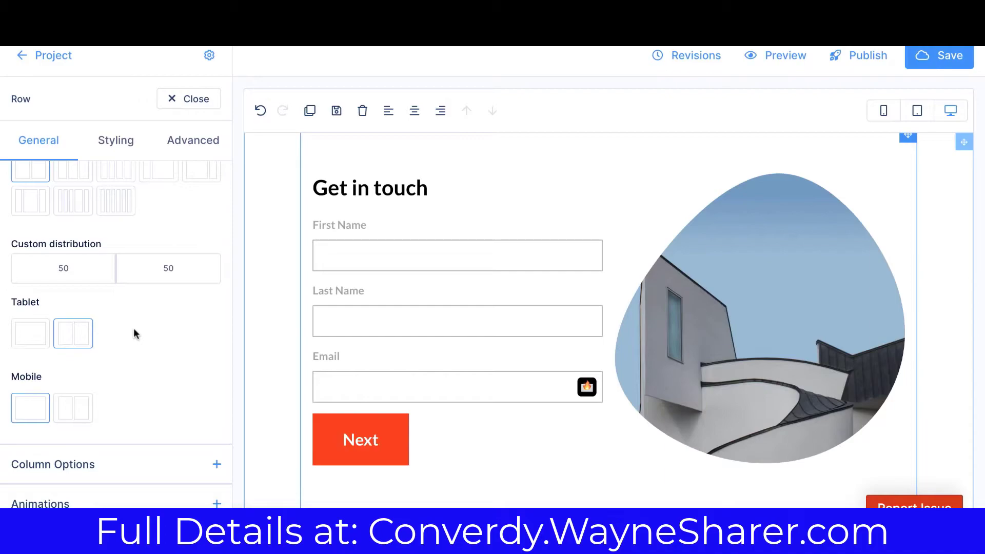
pyautogui.scroll(1, 79, 212)
pyautogui.click(83, 208)
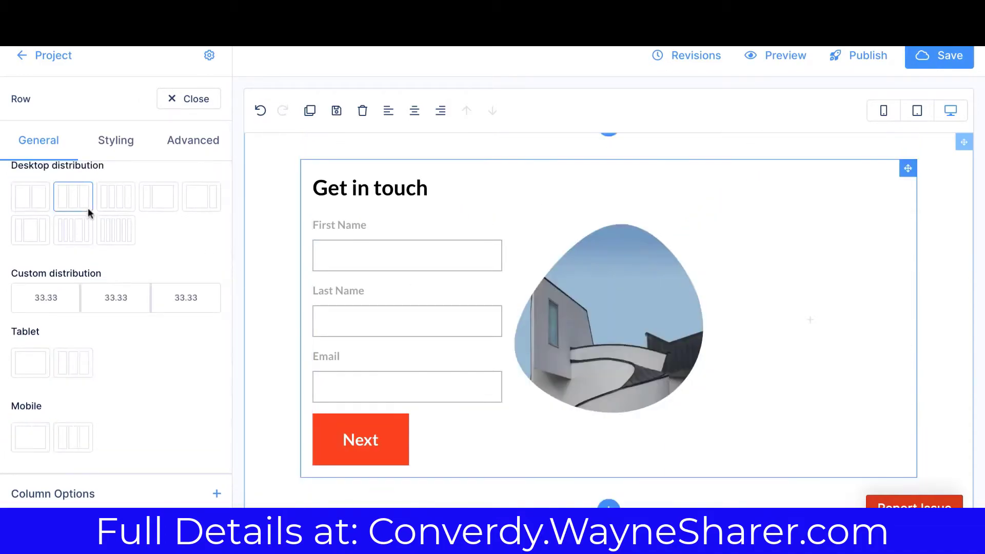
pyautogui.click(127, 199)
pyautogui.click(191, 205)
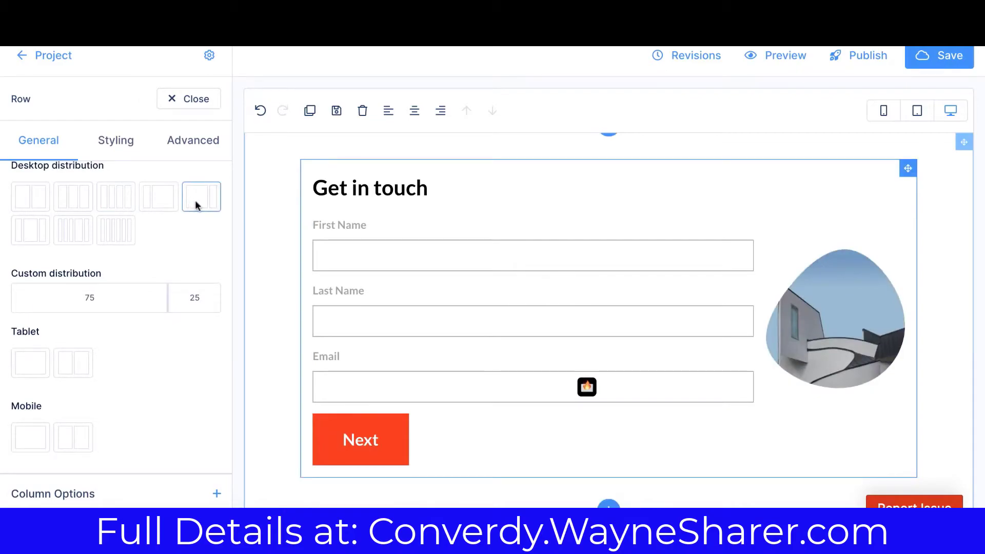
# Step: Try the contact form row's single-column mobile layout, set it to two columns, and return to the desktop view
pyautogui.click(888, 115)
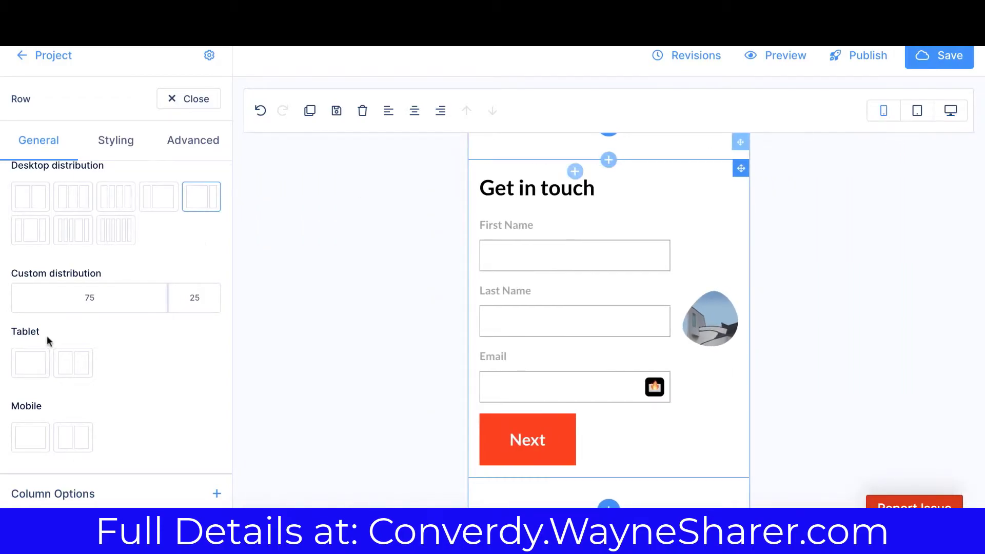
pyautogui.click(43, 443)
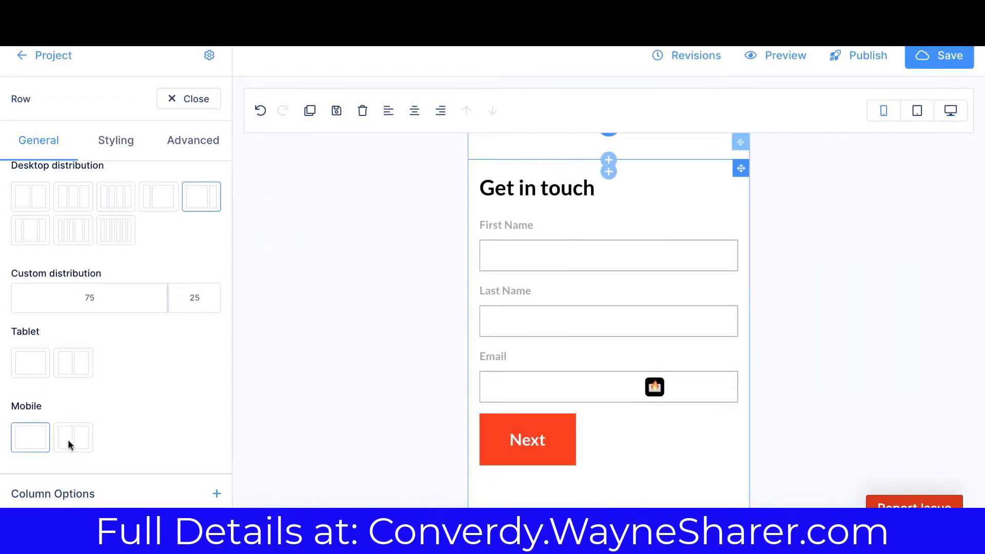
pyautogui.click(71, 444)
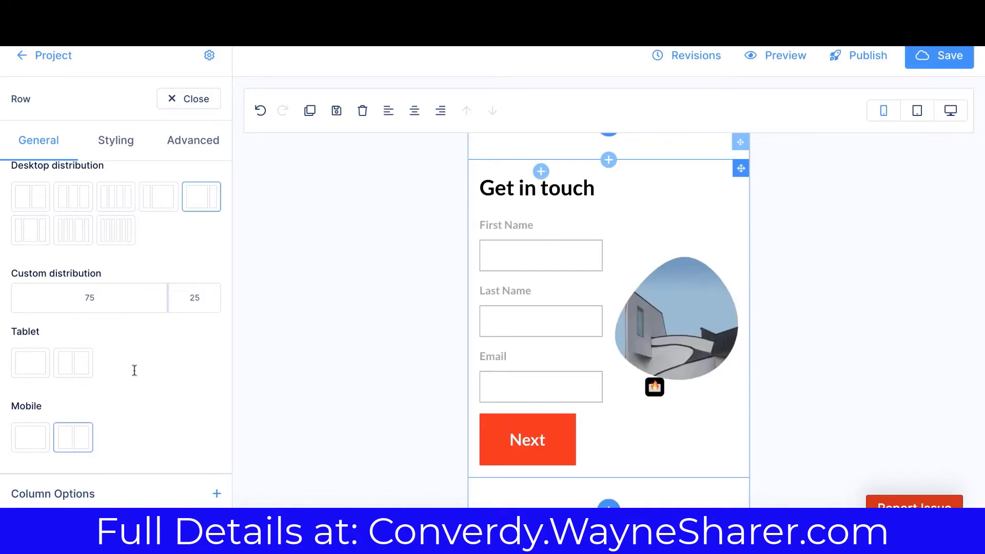
pyautogui.click(950, 110)
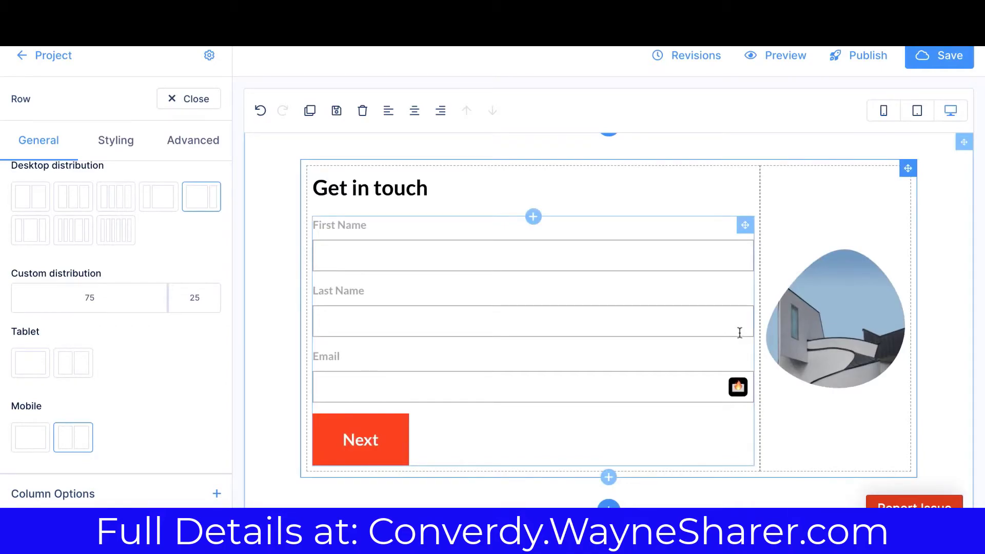
# Step: In the tablet view, try the two-column layout for the contact form row and set it to a single column
pyautogui.click(911, 120)
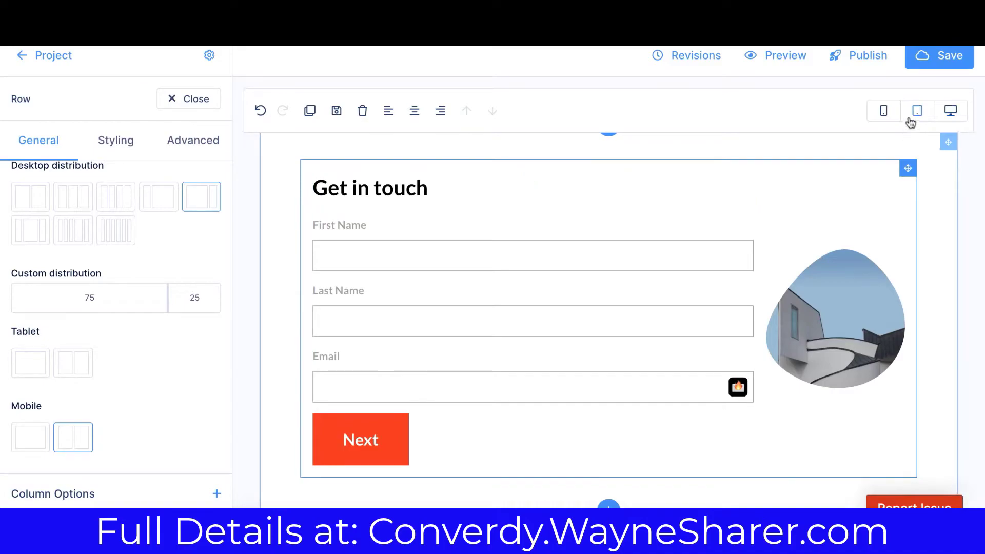
pyautogui.click(87, 368)
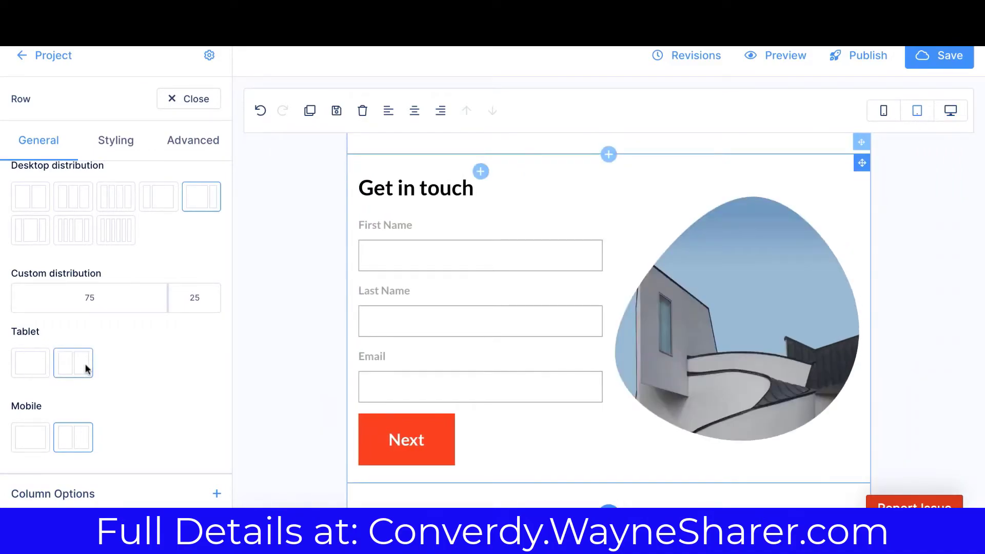
pyautogui.click(39, 367)
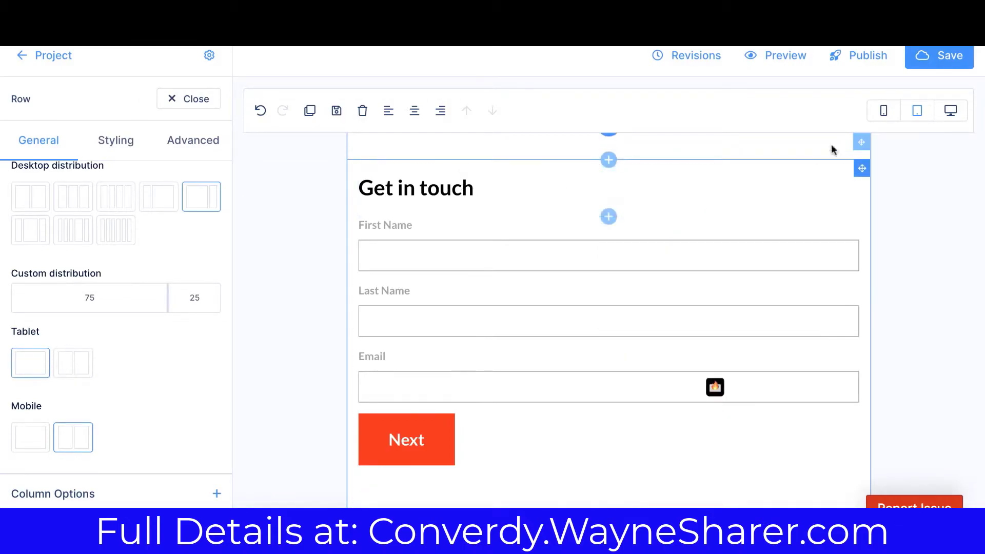
# Step: Compare the contact form row across the desktop, mobile and tablet views, and set its tablet layout to two columns
pyautogui.click(951, 111)
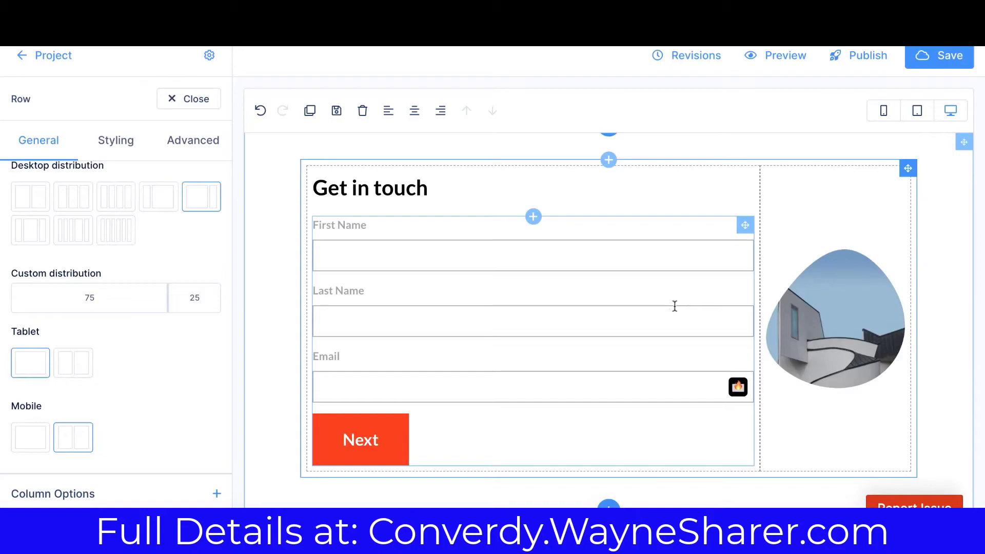
pyautogui.click(884, 111)
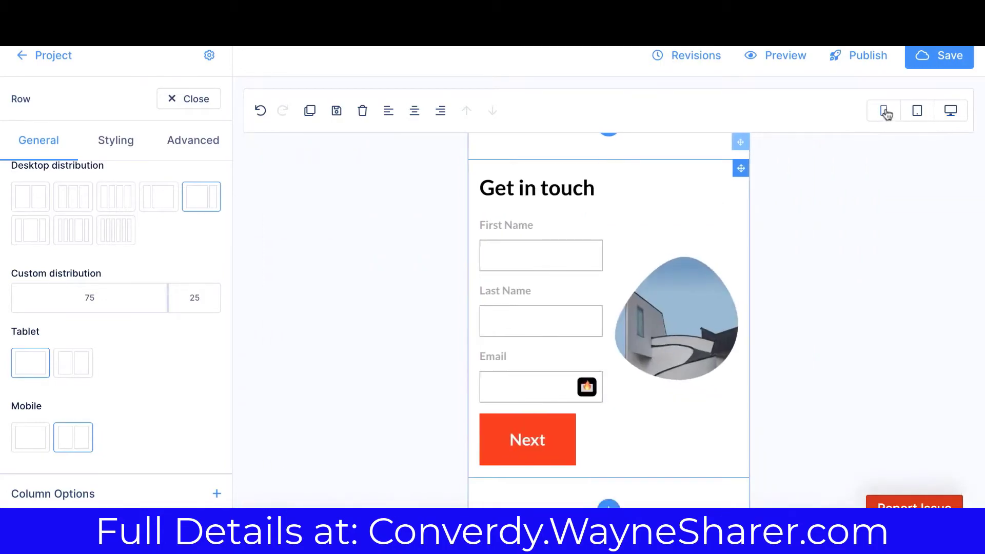
pyautogui.click(917, 117)
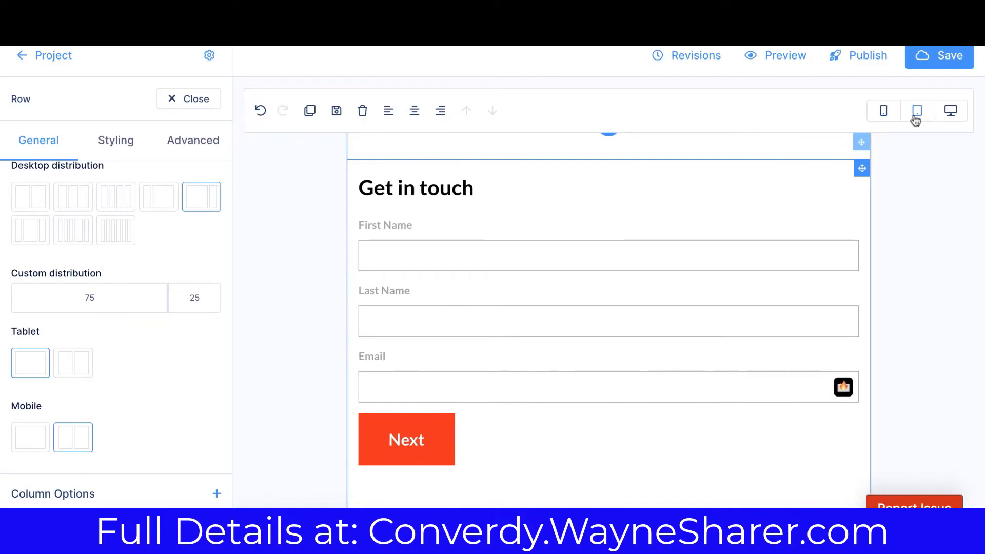
pyautogui.click(950, 110)
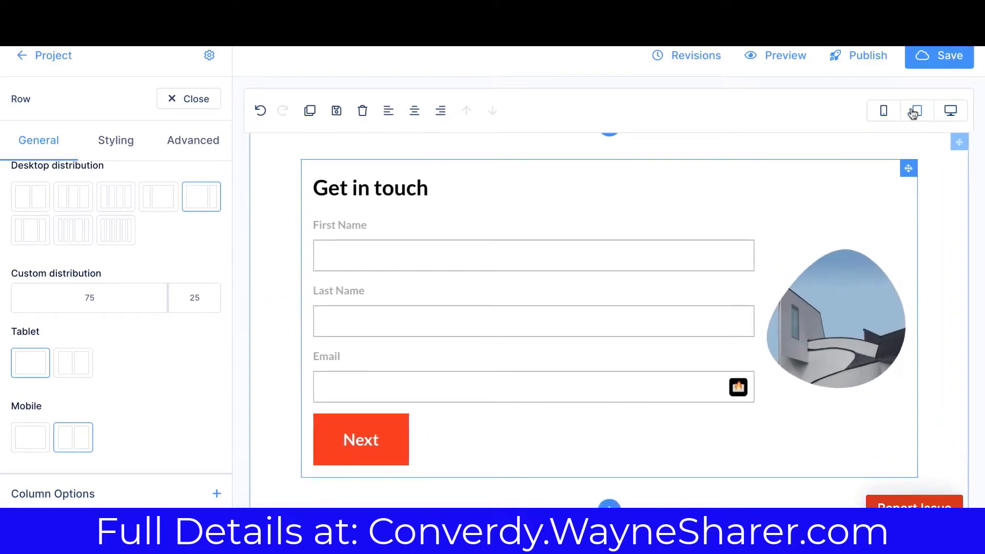
pyautogui.click(912, 114)
pyautogui.click(82, 369)
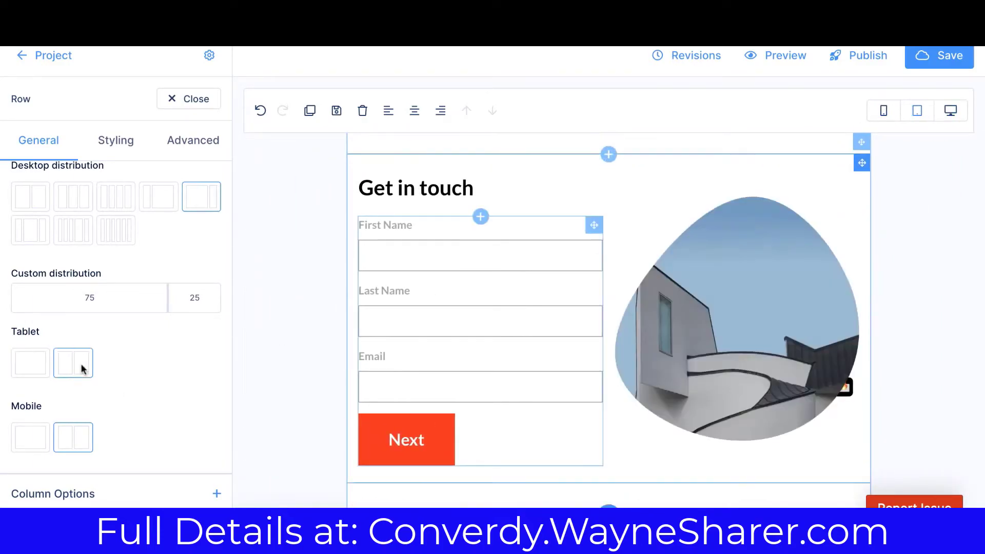
# Step: Increase the spacing before the left edge of the contact form image in the tablet view, and return to the desktop view
pyautogui.click(625, 339)
pyautogui.moveTo(614, 319); pyautogui.dragTo(665, 317)
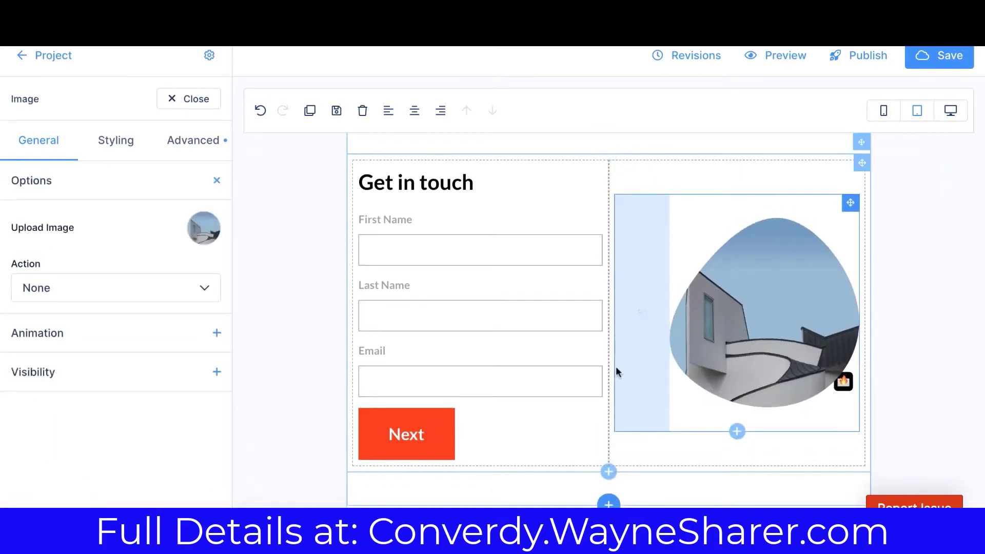
pyautogui.click(590, 447)
pyautogui.click(950, 114)
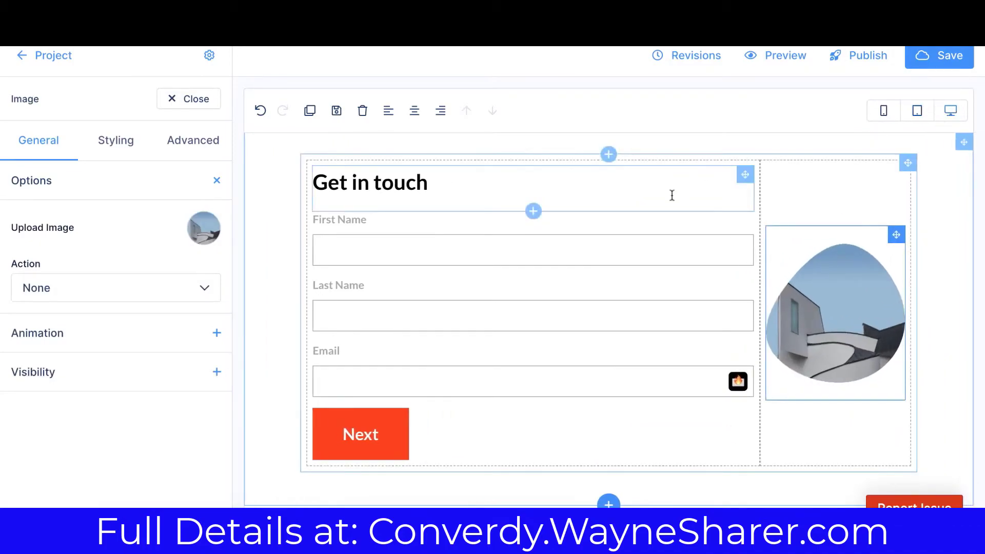
# Step: Open the custom element saving options for the contact form section, and leave them and the section settings without saving
pyautogui.click(281, 201)
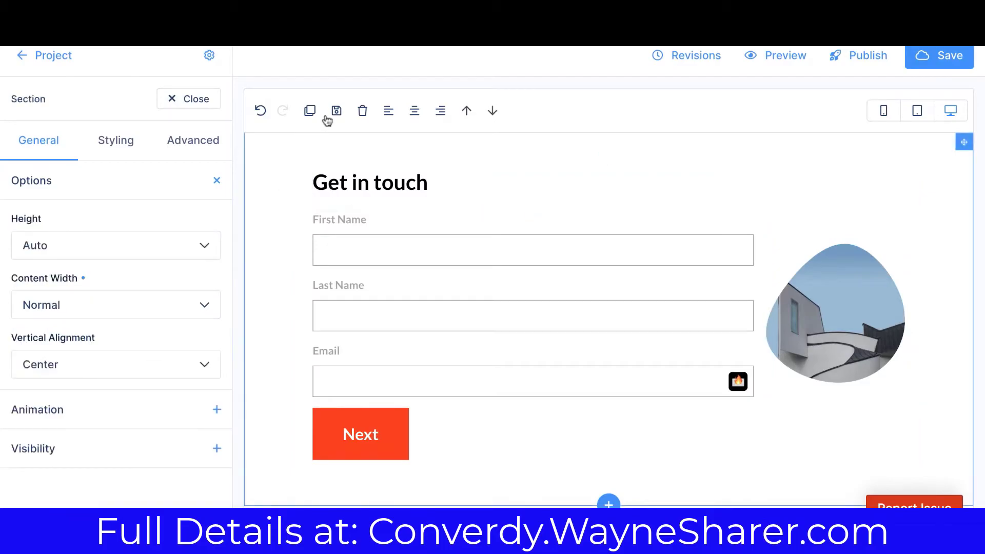
pyautogui.click(337, 111)
pyautogui.click(360, 272)
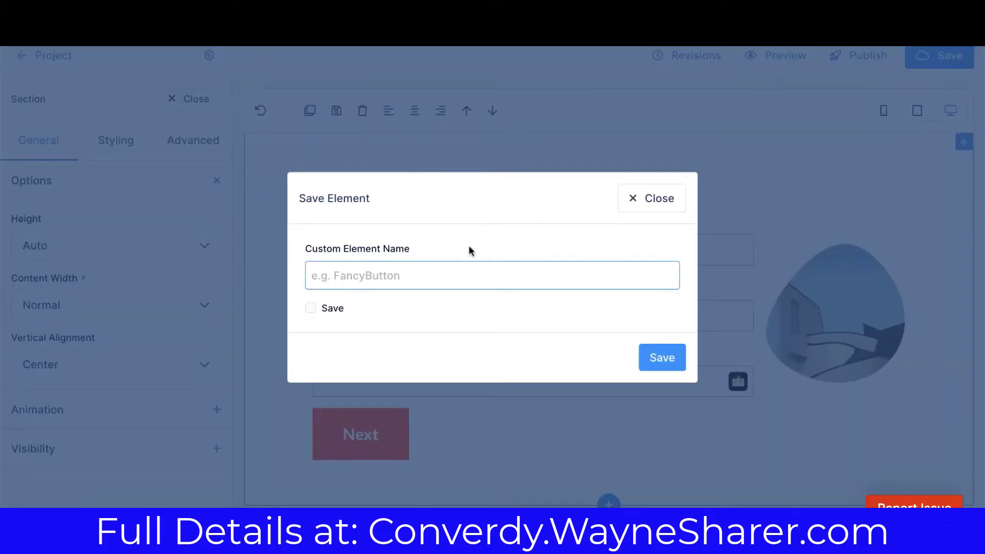
pyautogui.click(645, 198)
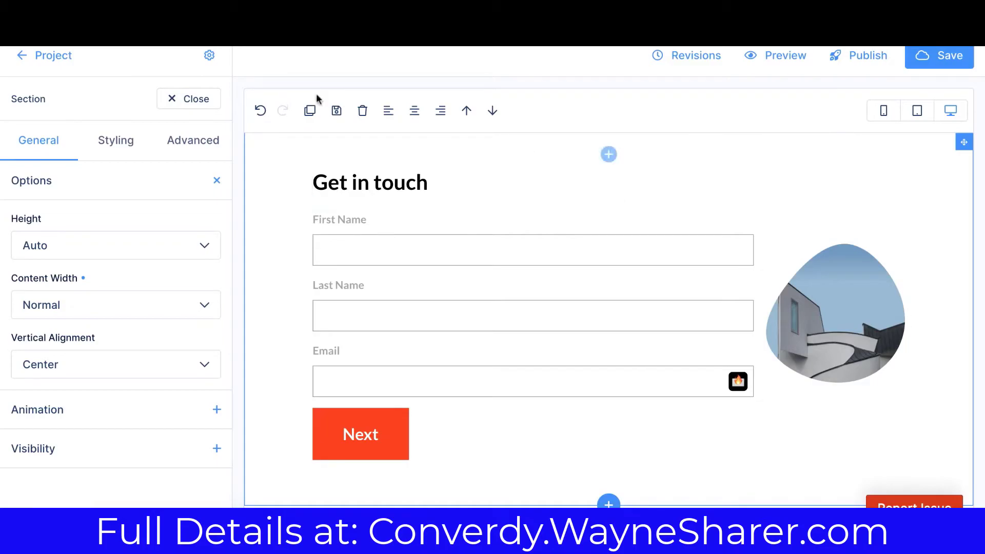
pyautogui.click(191, 100)
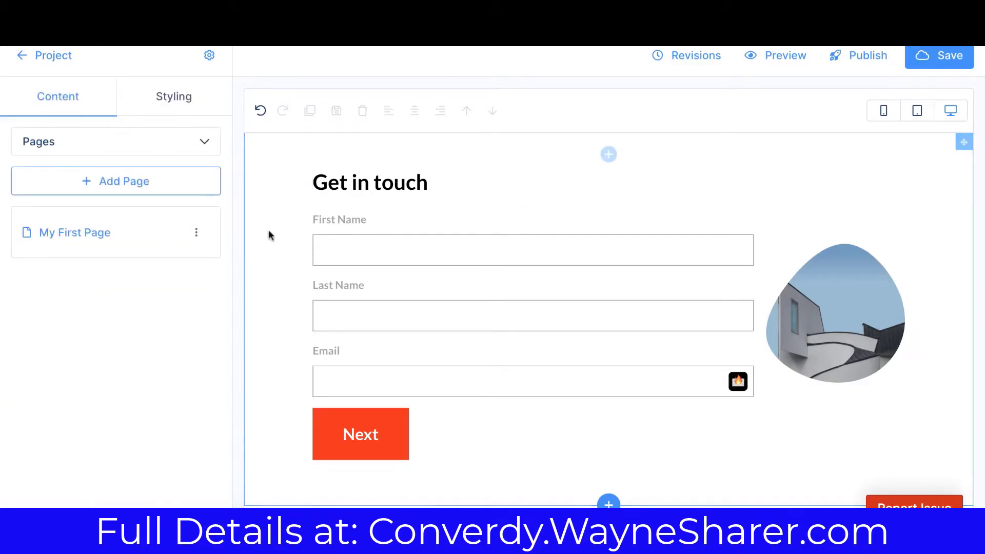
# Step: Examine the page title, page path, SEO, Open Graph and script settings of My First Page, and leave them without changes
pyautogui.scroll(5, 297, 260)
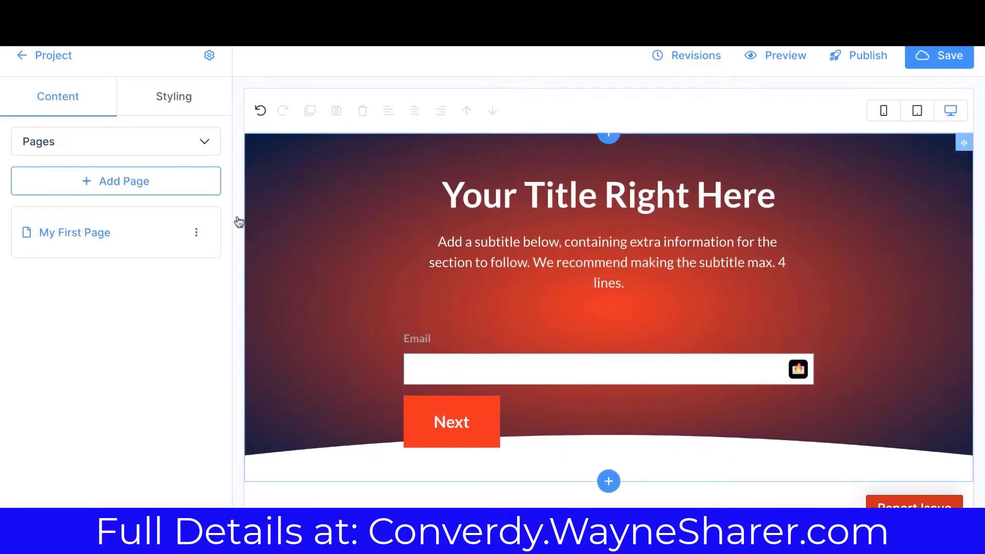
pyautogui.click(196, 233)
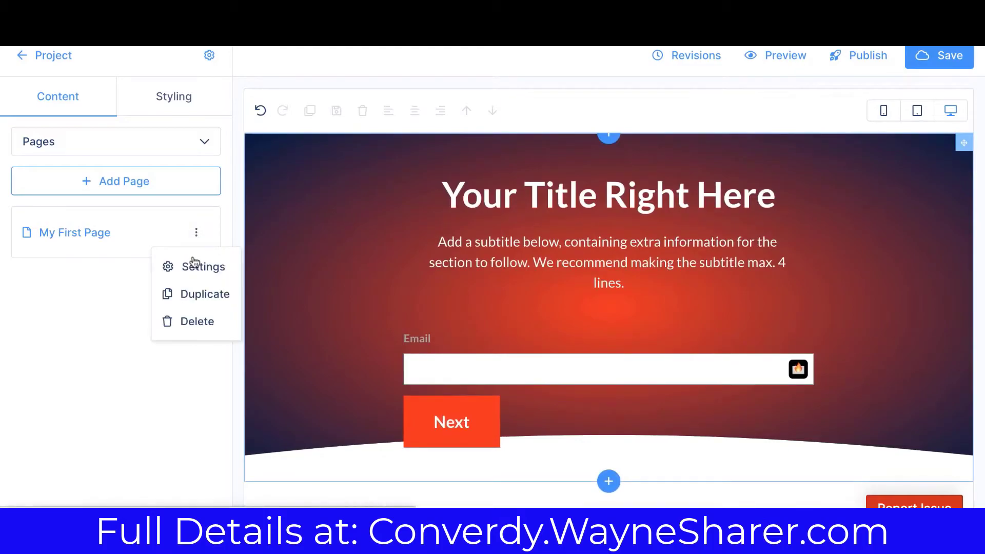
pyautogui.click(195, 273)
pyautogui.click(358, 138)
pyautogui.tripleClick(359, 138)
pyautogui.click(360, 140)
pyautogui.click(62, 150)
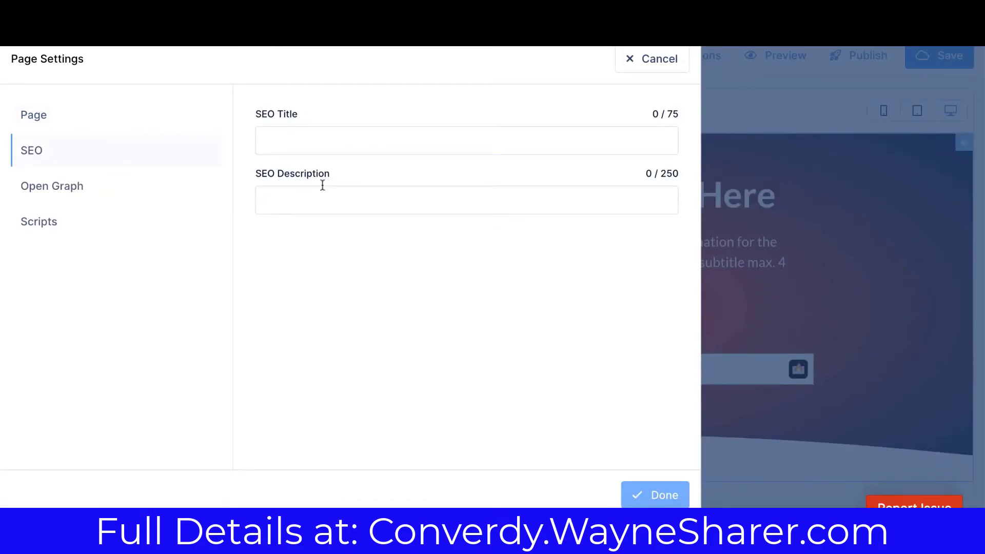
pyautogui.click(92, 186)
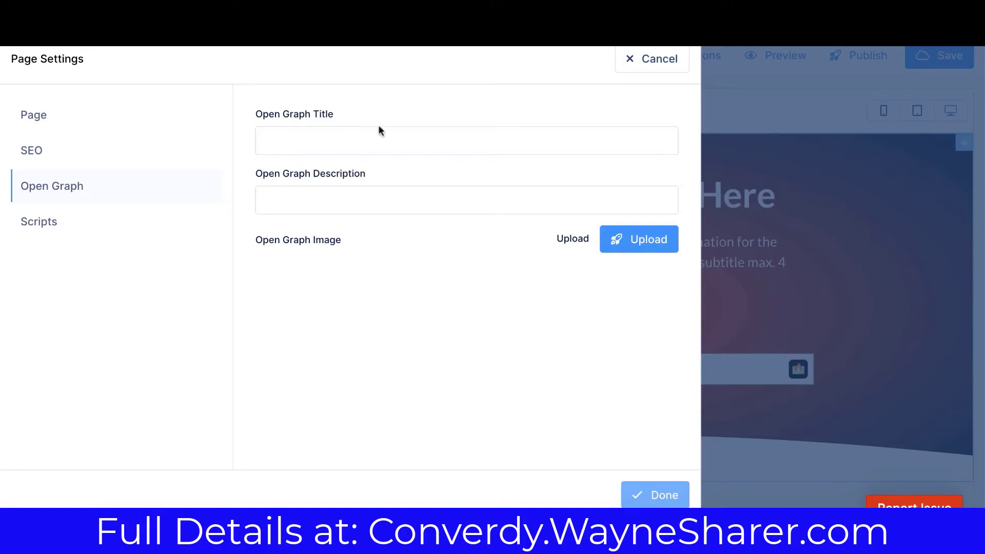
pyautogui.click(175, 235)
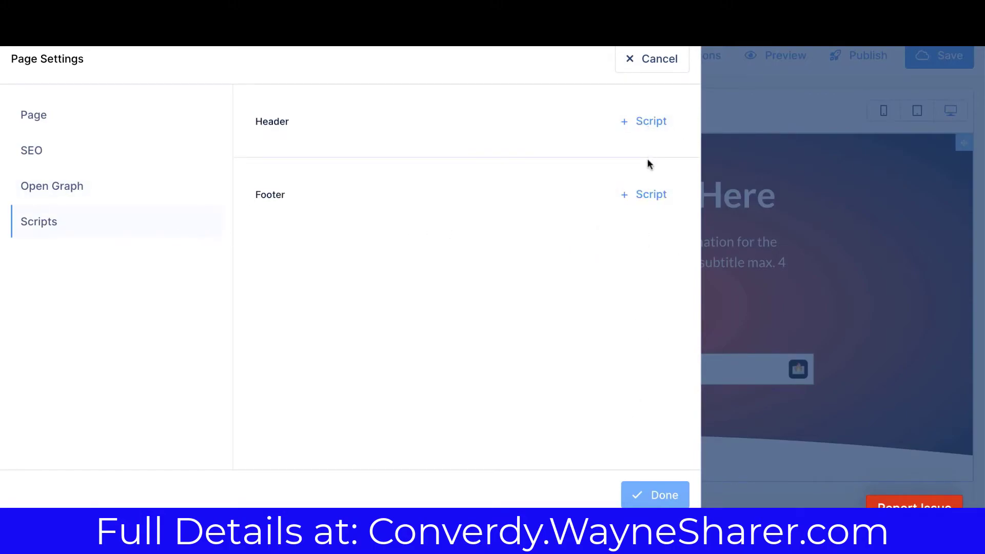
pyautogui.click(678, 66)
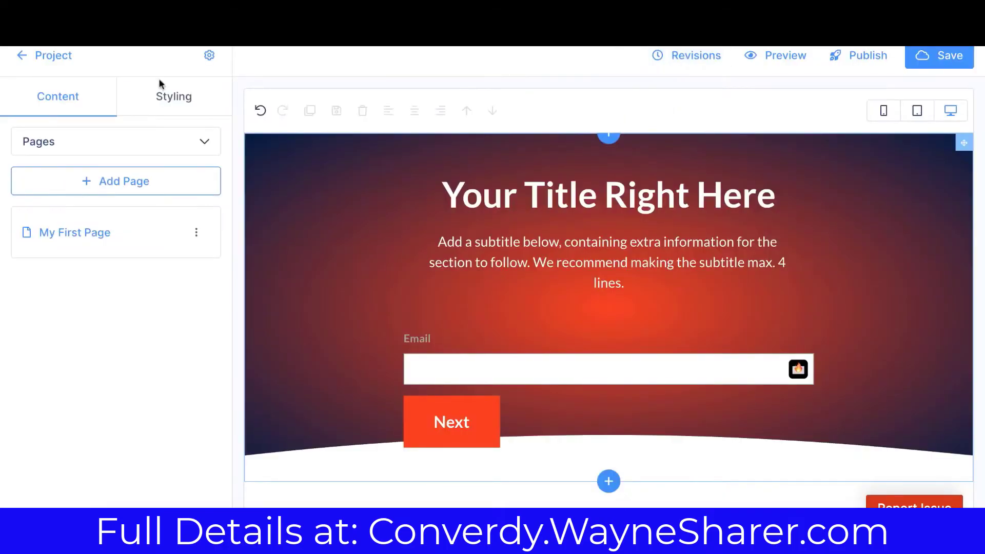
pyautogui.click(196, 232)
pyautogui.click(195, 263)
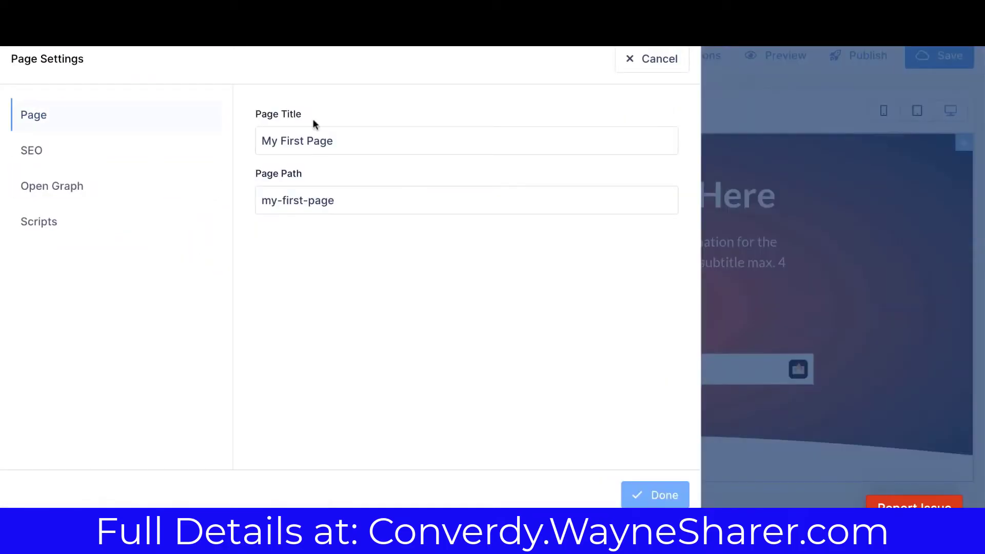
pyautogui.click(641, 61)
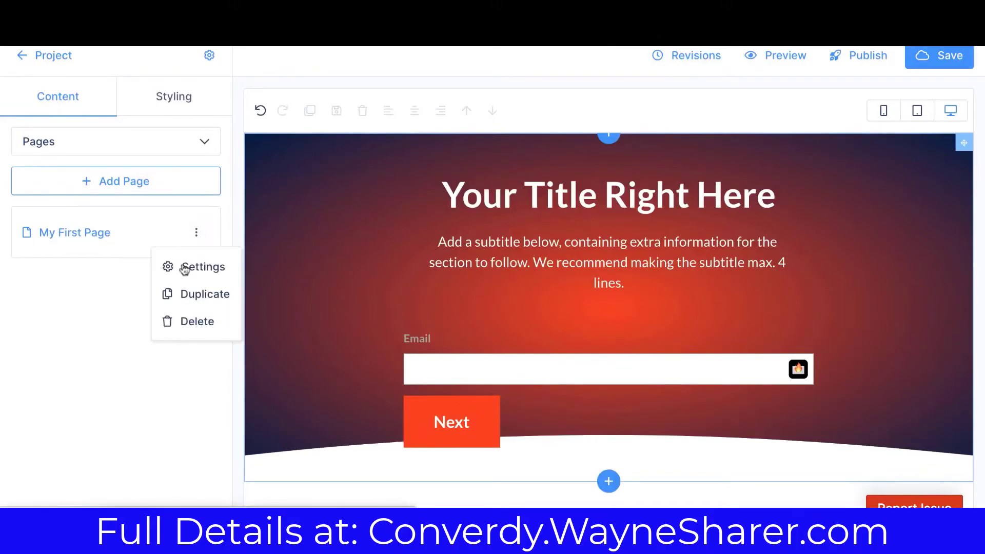
# Step: Duplicate My First Page and delete the copy
pyautogui.click(188, 304)
pyautogui.click(106, 307)
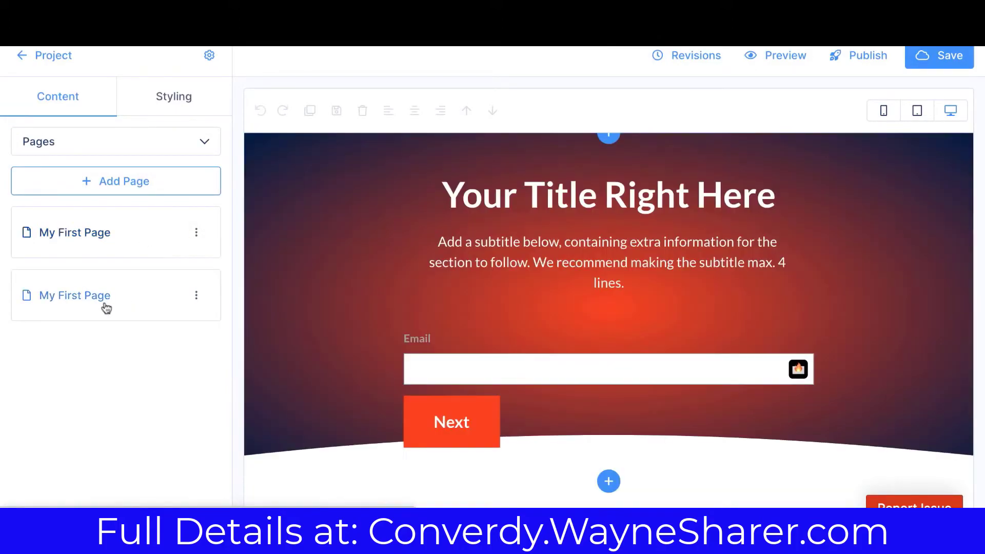
pyautogui.click(197, 297)
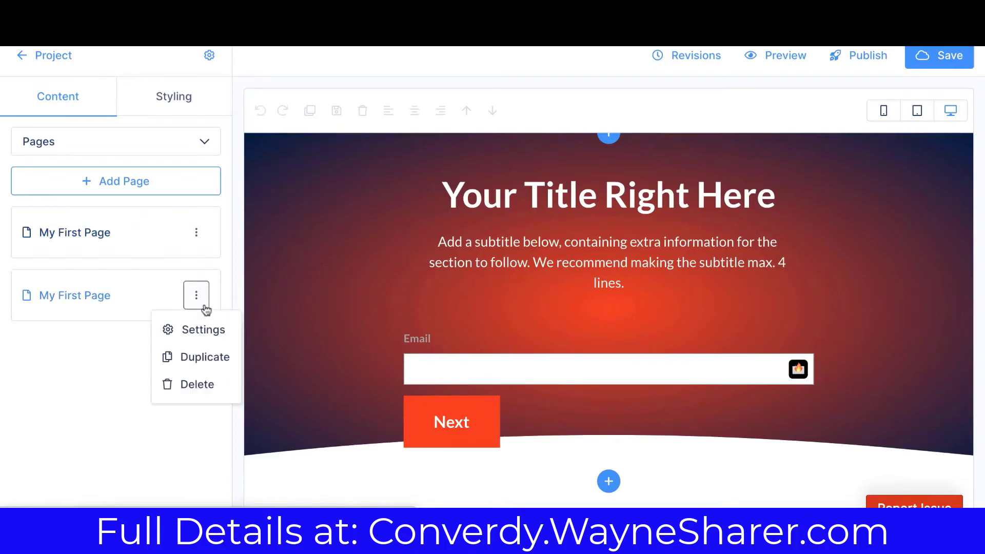
pyautogui.click(199, 384)
pyautogui.click(141, 252)
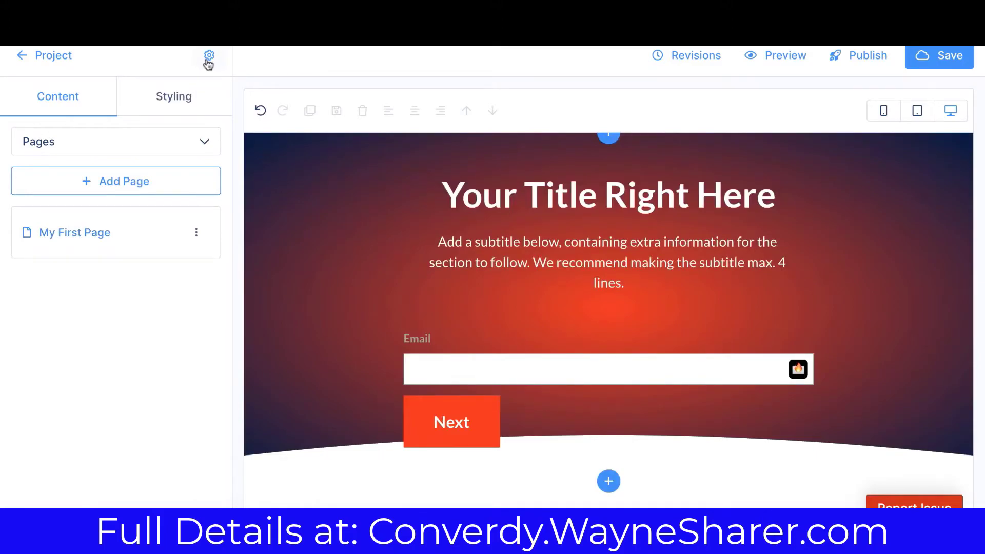
# Step: Set the funnel's favicon to the saved blue arrow logo, and try the No Index option on and off
pyautogui.click(209, 56)
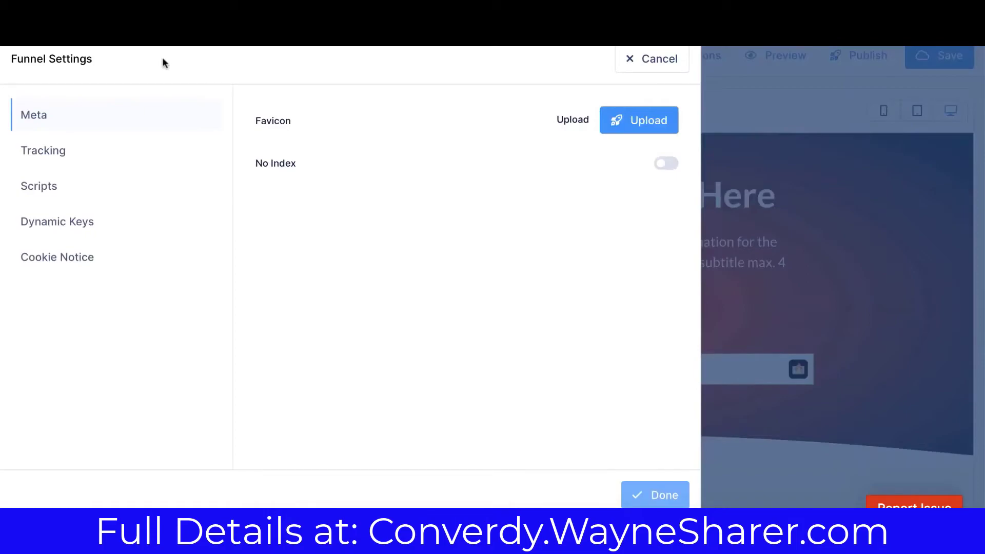
pyautogui.click(638, 123)
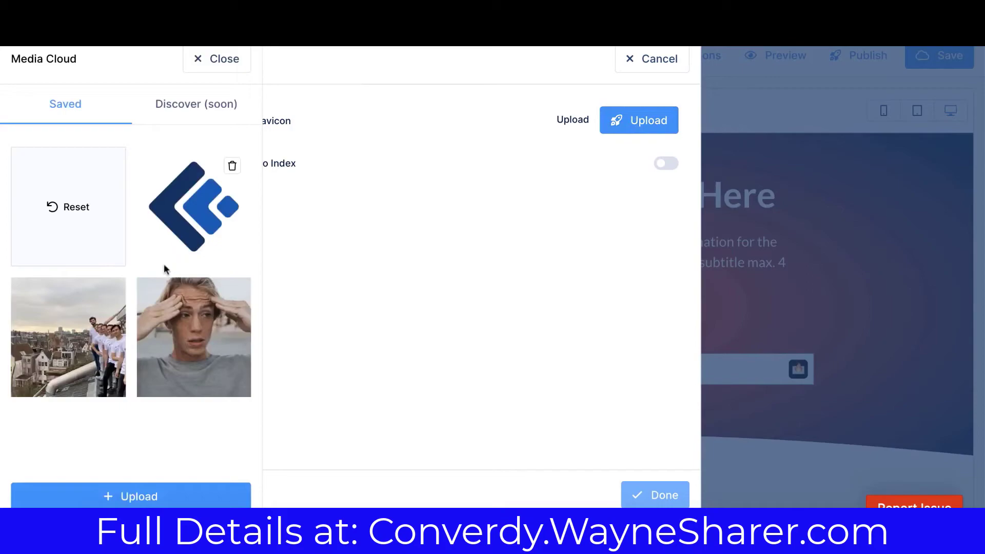
pyautogui.click(202, 209)
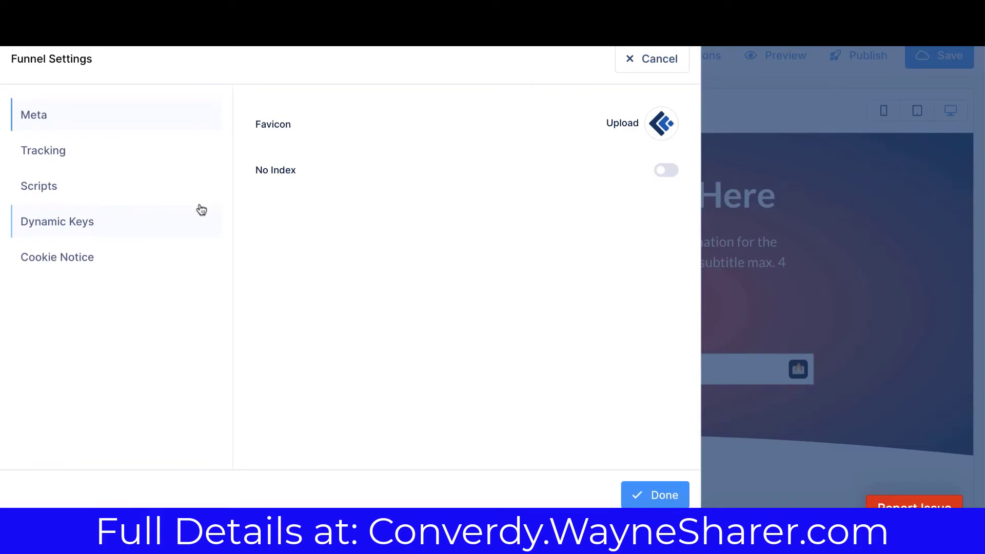
pyautogui.click(670, 176)
pyautogui.click(670, 175)
# Step: Examine the funnel's Google Analytics, Google Tagmanager and Facebook Pixel tracking fields, and its header and footer script options
pyautogui.click(114, 151)
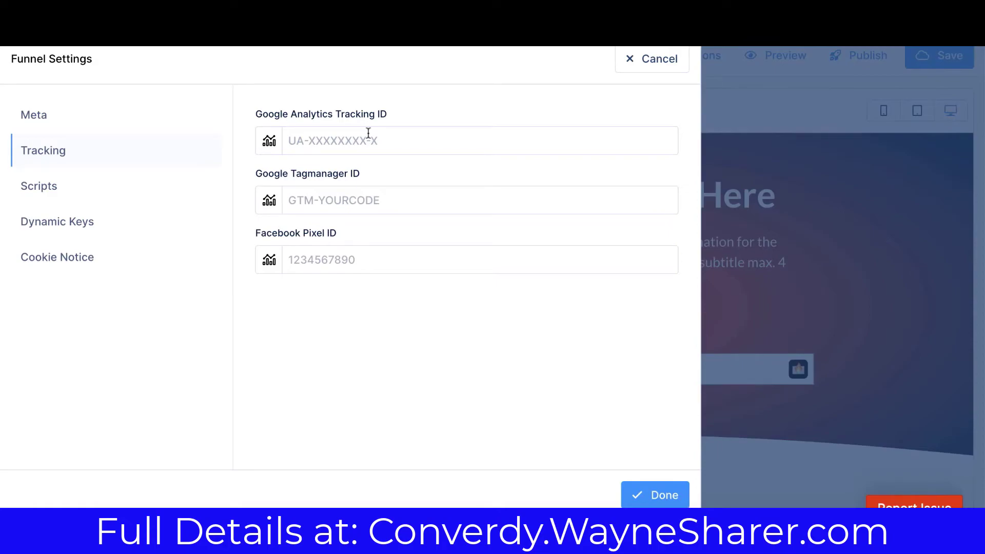
pyautogui.moveTo(361, 175); pyautogui.dragTo(264, 174)
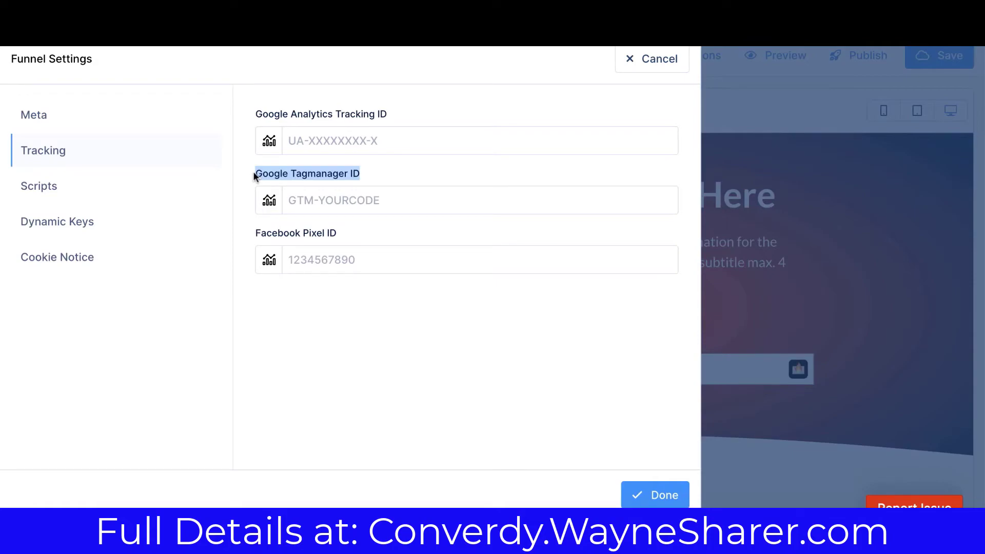
pyautogui.click(341, 200)
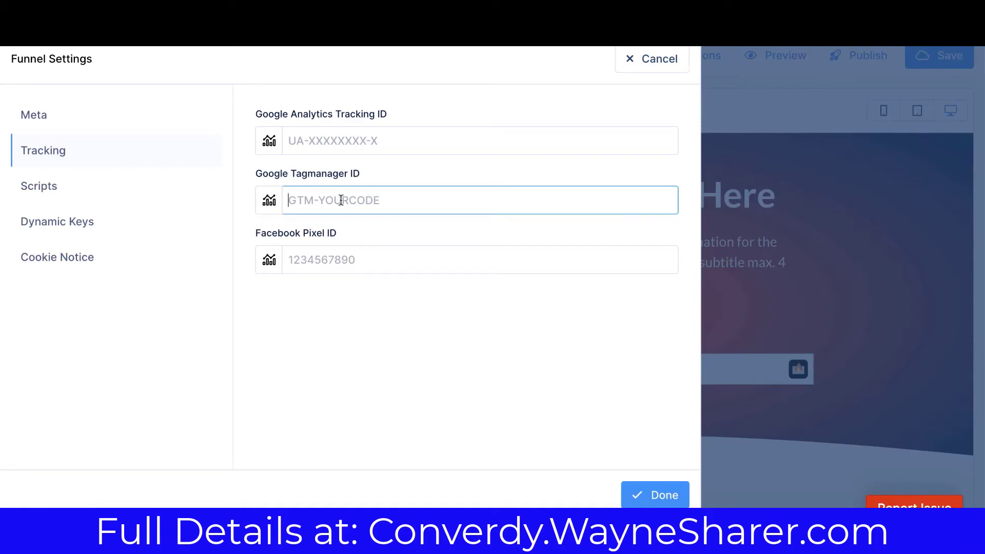
pyautogui.click(339, 188)
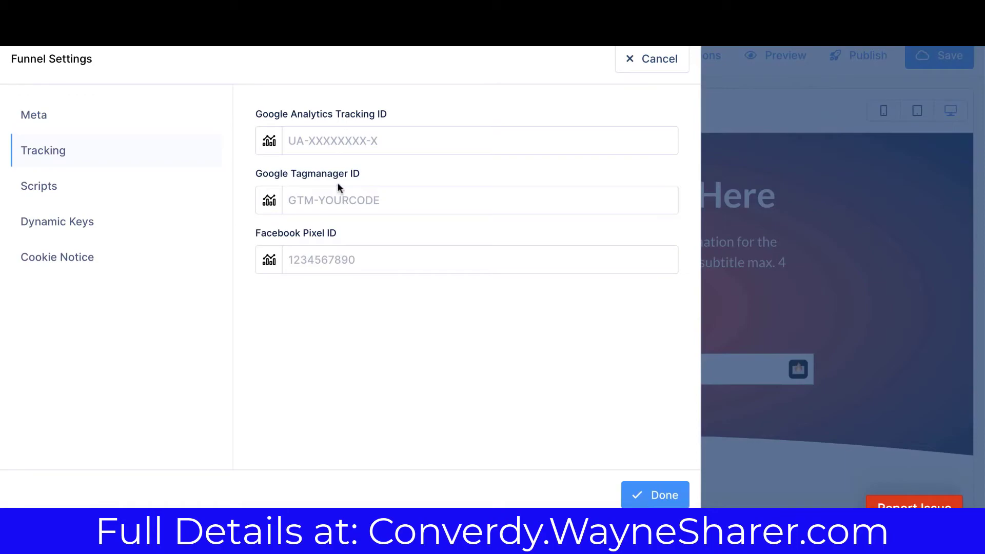
pyautogui.click(129, 178)
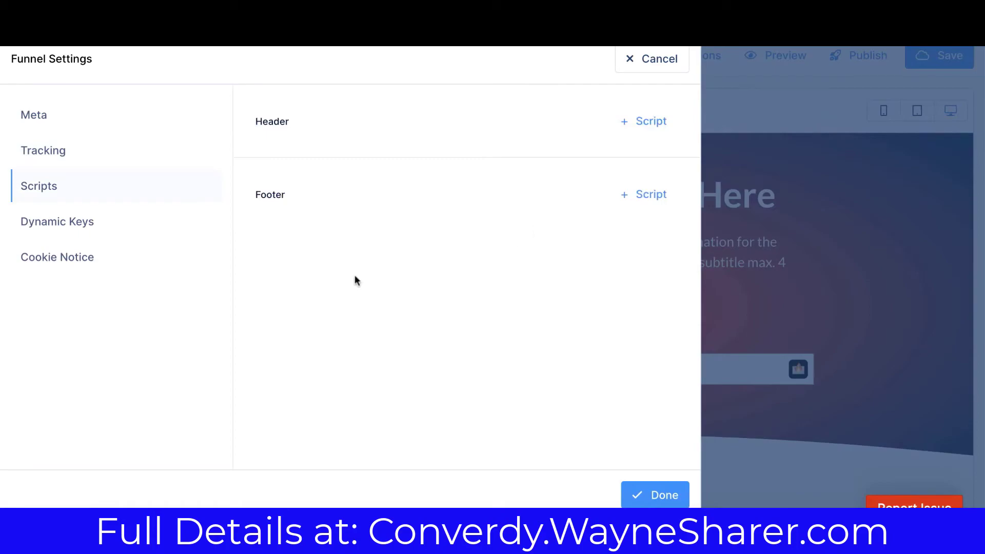
# Step: Add a blank dynamic keyword to the funnel, enable the cookie notice with its default texts, and apply the funnel settings
pyautogui.click(130, 228)
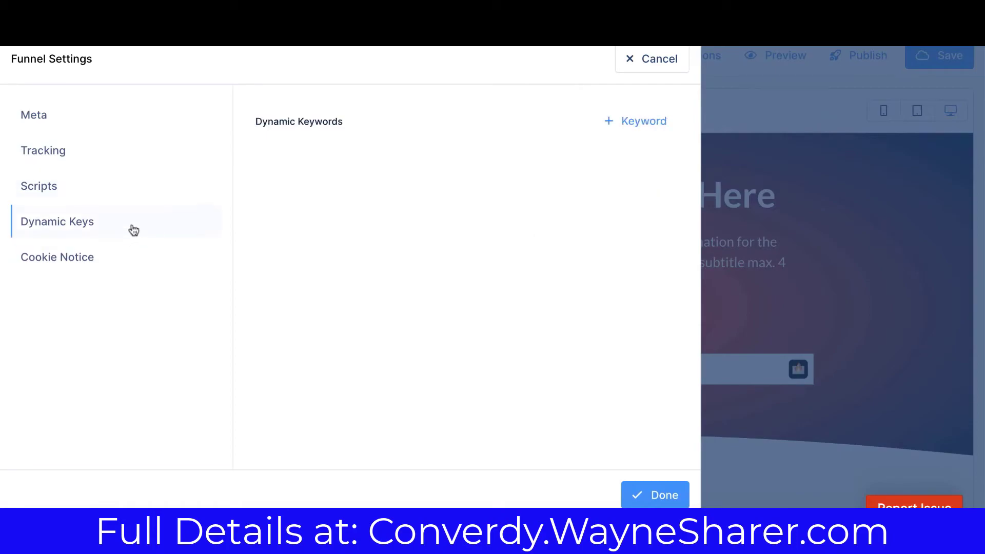
pyautogui.click(663, 123)
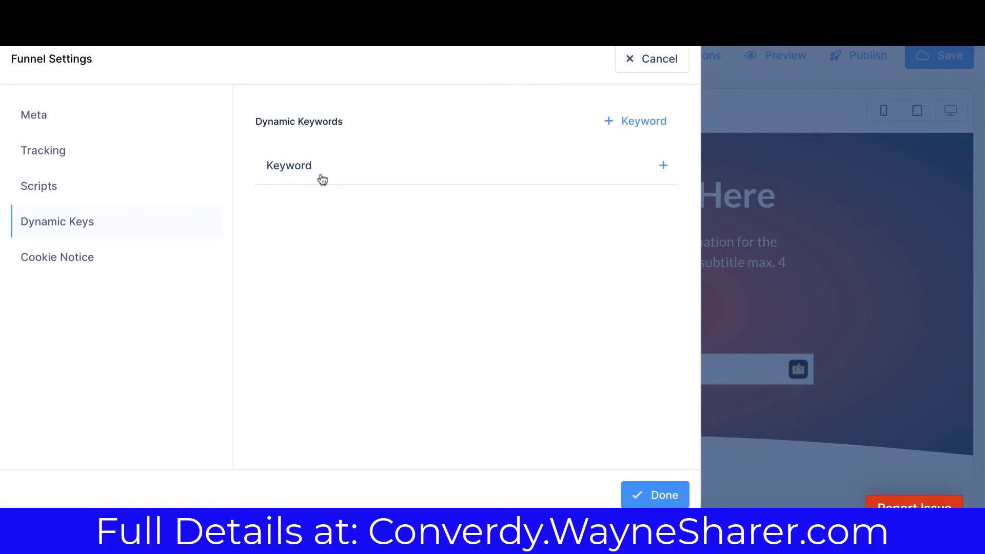
pyautogui.click(85, 257)
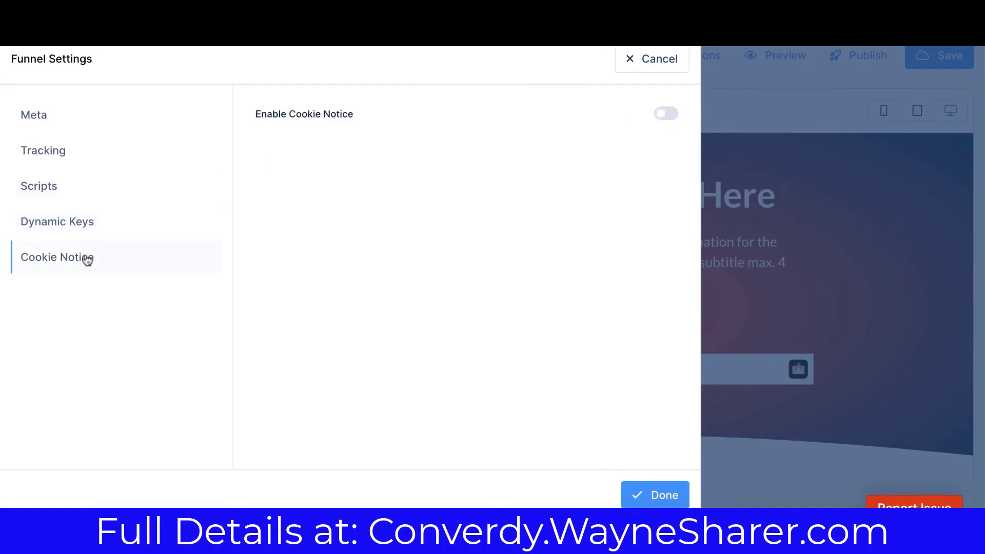
pyautogui.click(658, 115)
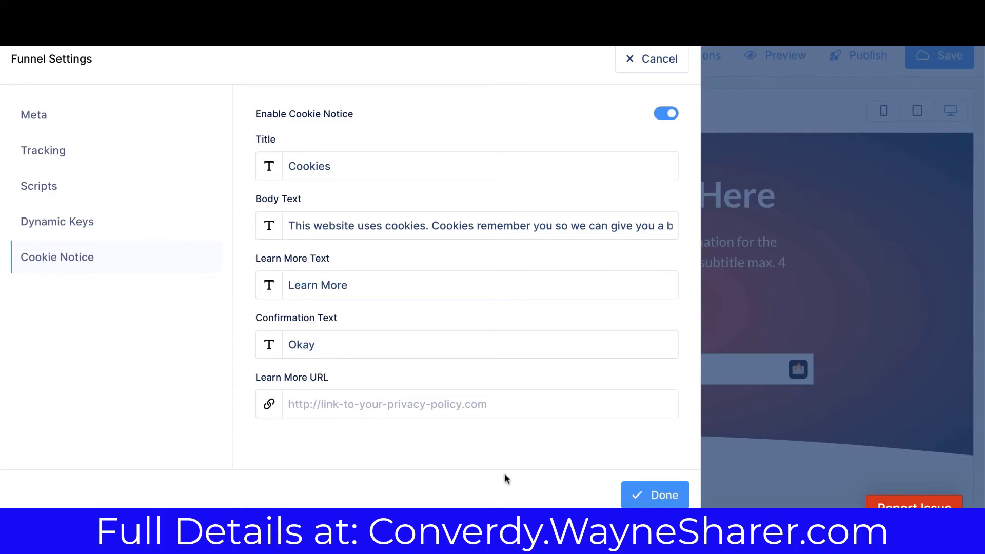
pyautogui.click(646, 498)
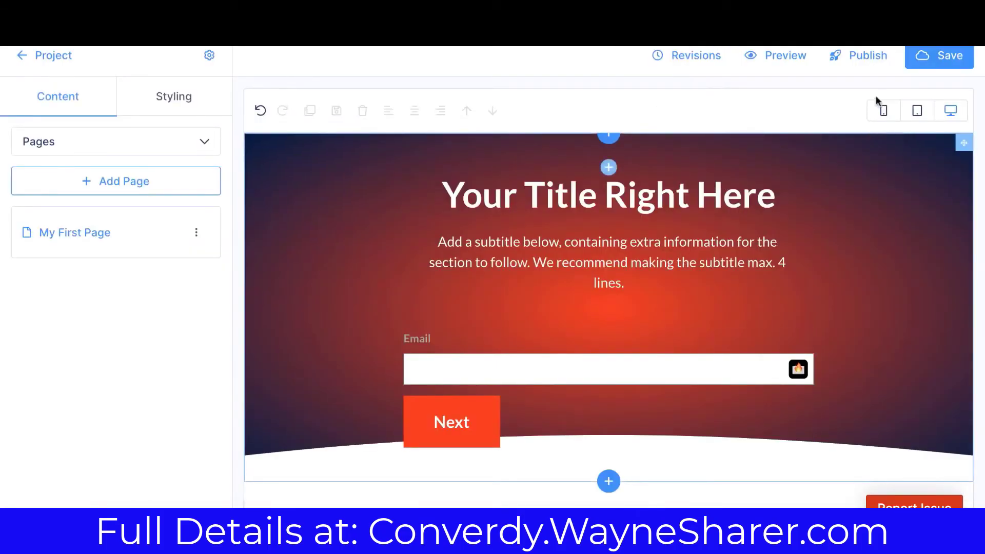
# Step: Save the project and look over the whole page from the hero section down
pyautogui.click(937, 66)
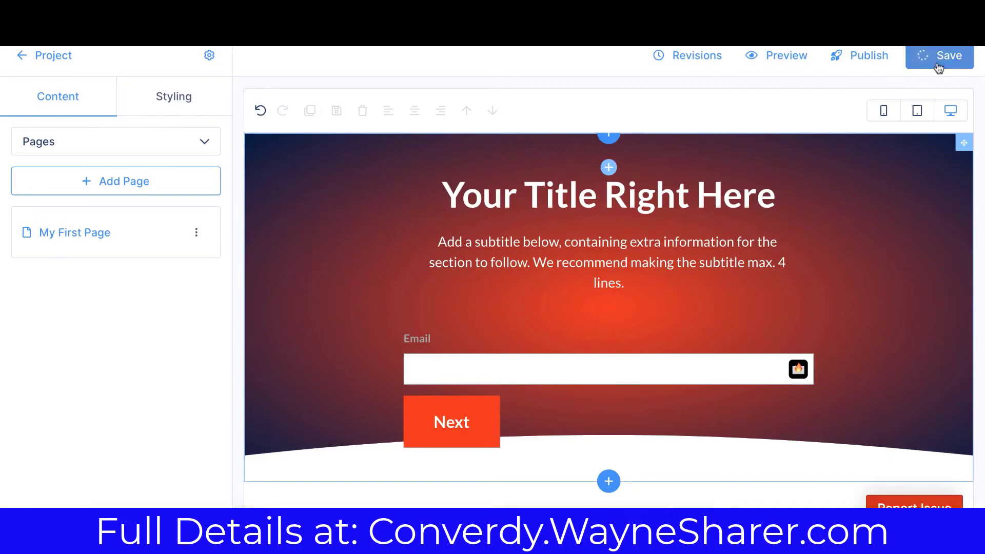
pyautogui.scroll(-1, 662, 274)
pyautogui.scroll(-10, 660, 269)
pyautogui.scroll(-15, 661, 271)
pyautogui.scroll(20, 661, 269)
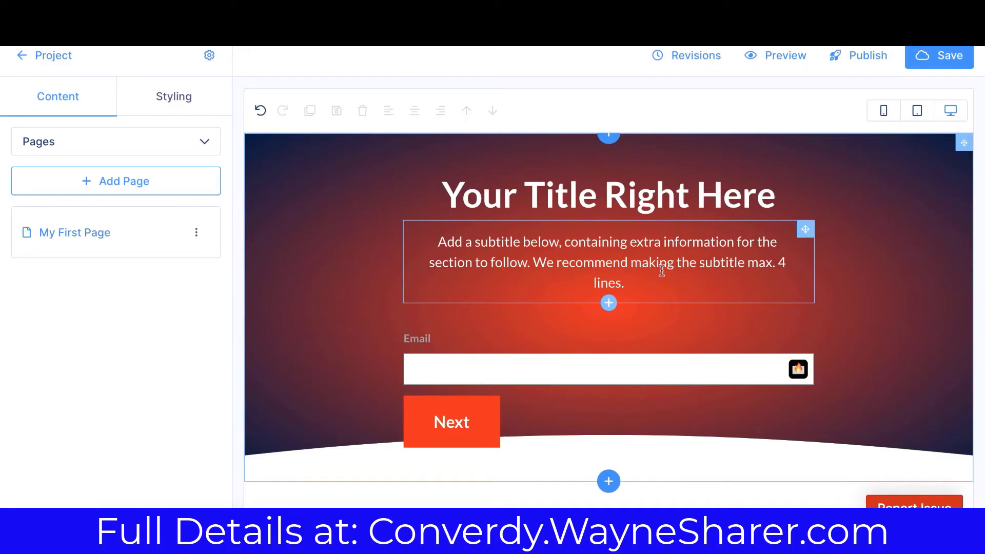
# Step: Preview the page and examine all its sections from the hero to the page end
pyautogui.click(792, 56)
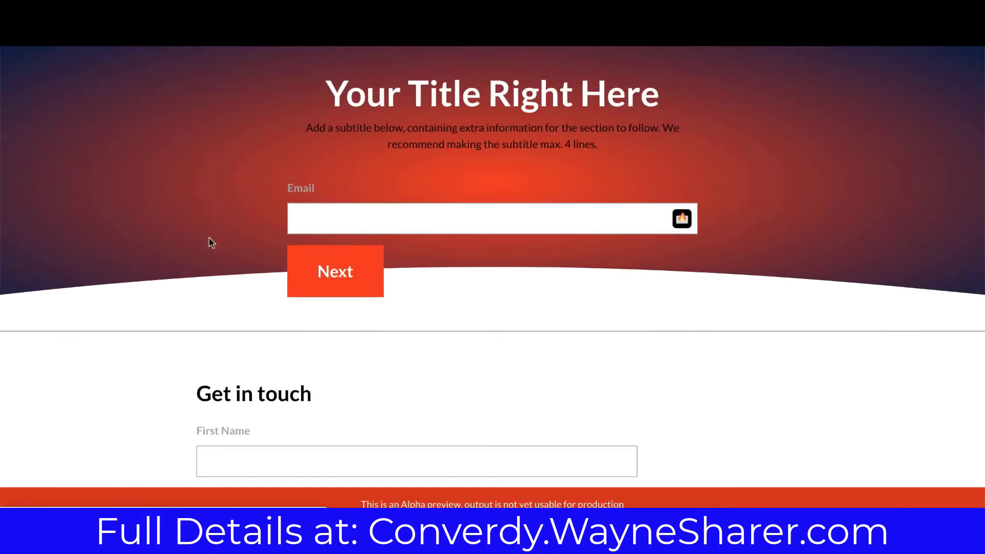
pyautogui.scroll(-5, 209, 242)
pyautogui.scroll(-10, 209, 237)
pyautogui.scroll(15, 209, 237)
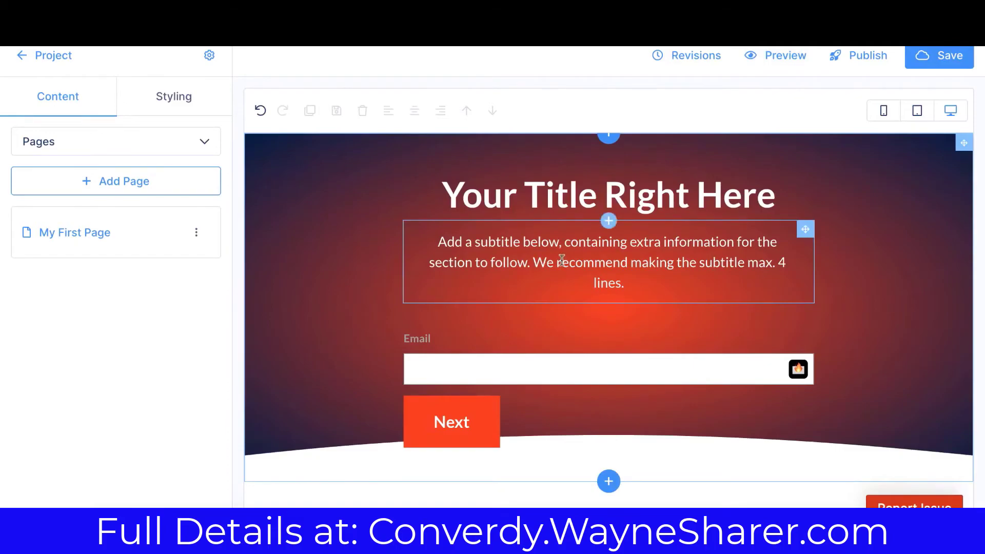
# Step: Select the hero section, and examine the publish options for the default and custom domains without publishing
pyautogui.click(883, 217)
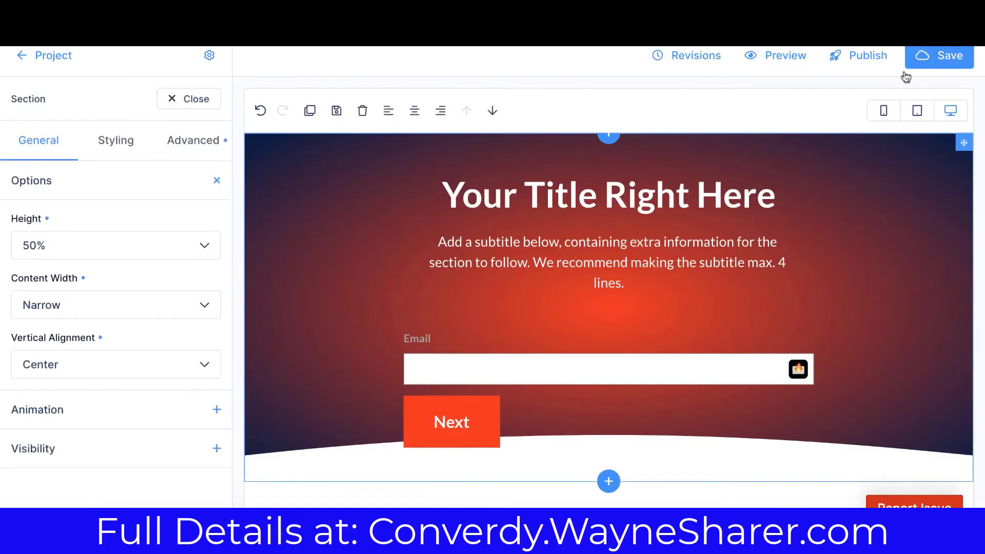
pyautogui.click(866, 56)
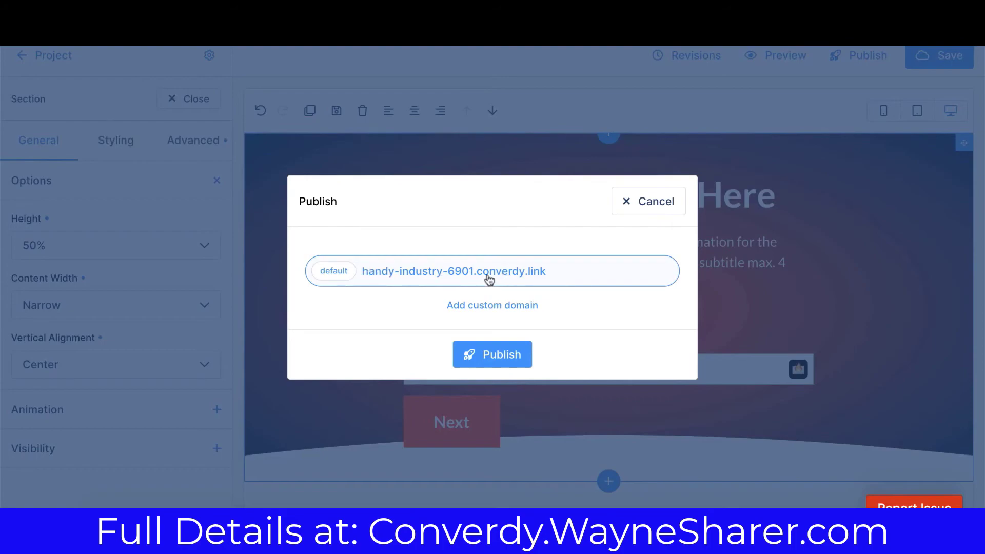
pyautogui.click(661, 208)
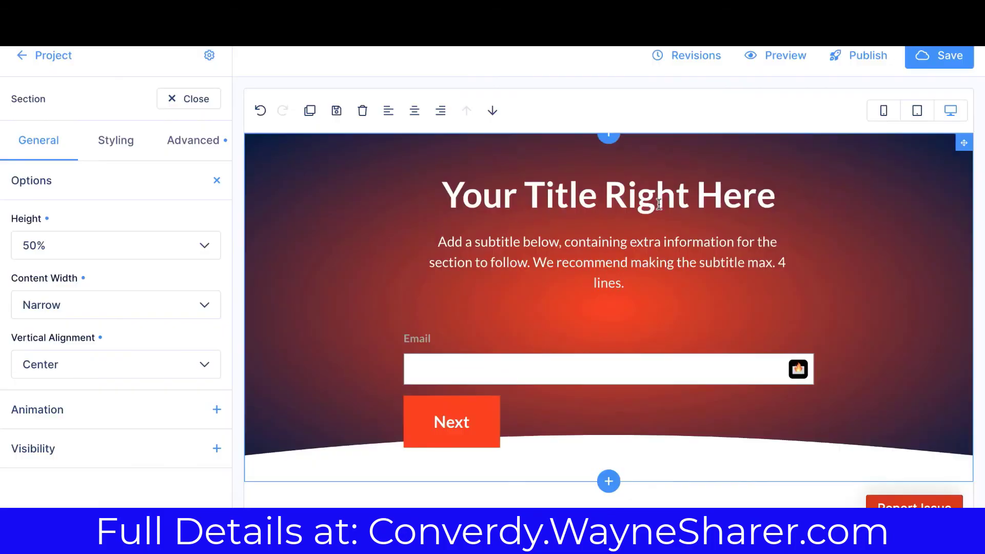